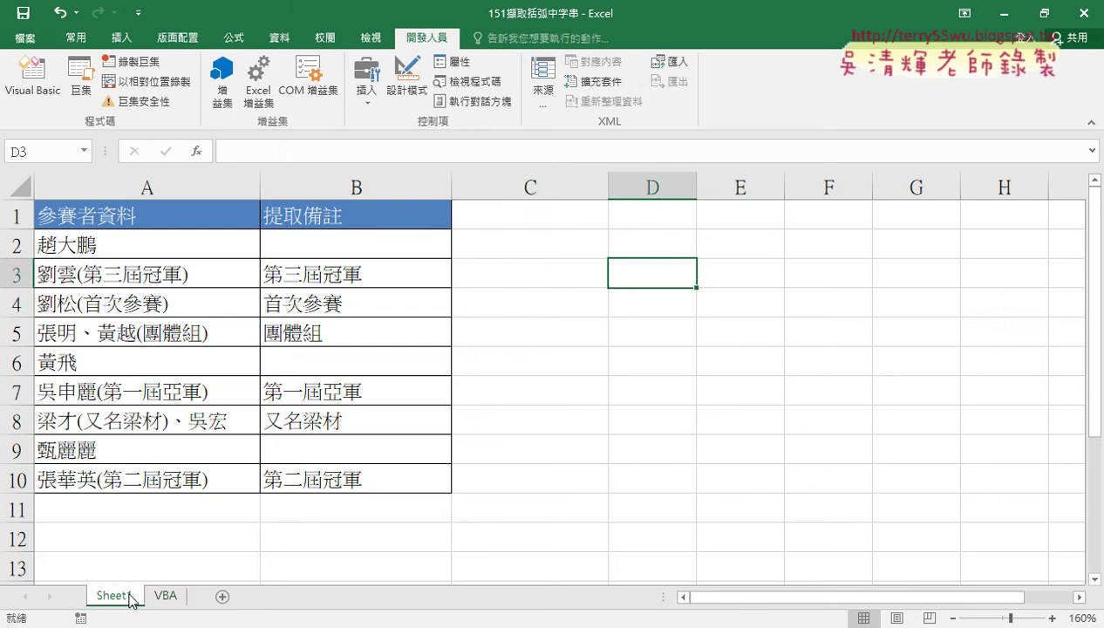
# - On the VBA sheet, clear column B and fill it using the 括弧字串_公式 formula macro
pyautogui.moveTo(131, 599); pyautogui.dragTo(166, 596)
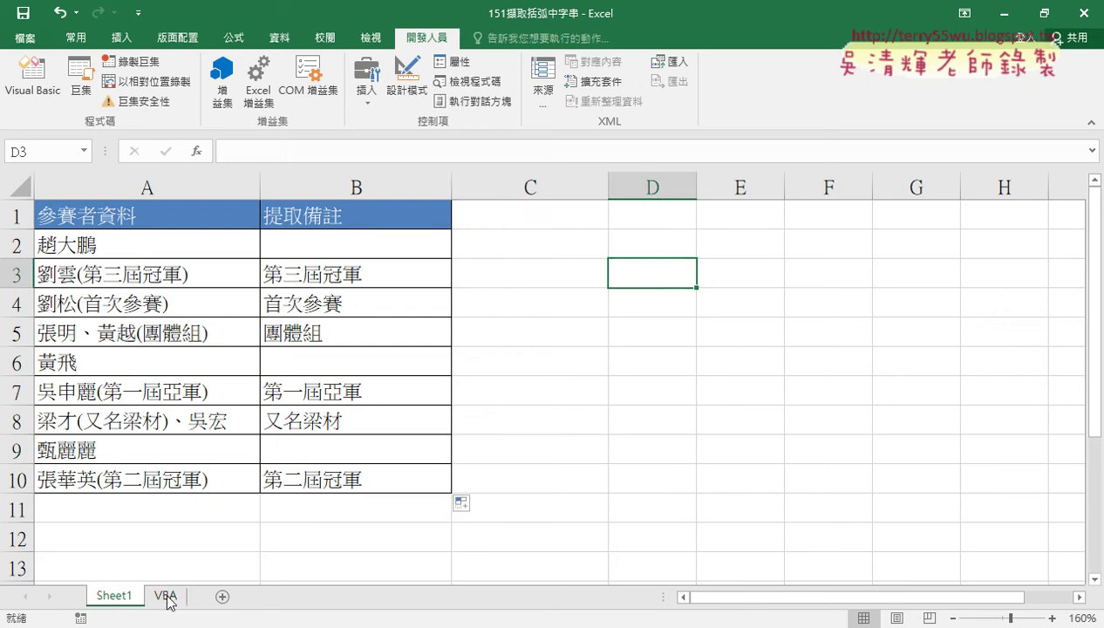
pyautogui.click(166, 597)
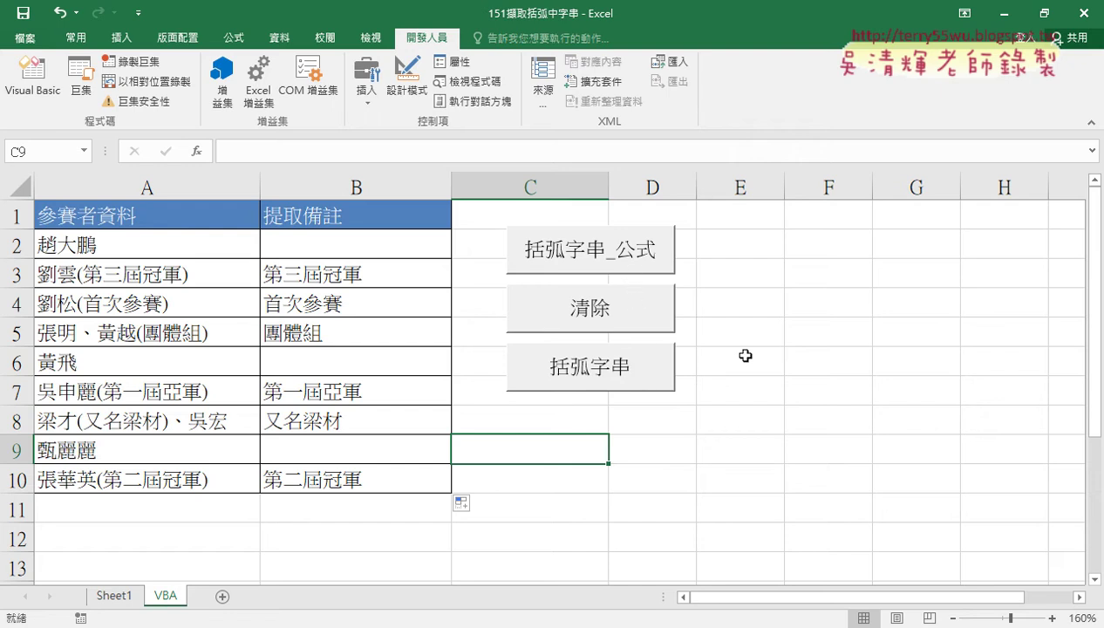
pyautogui.click(598, 318)
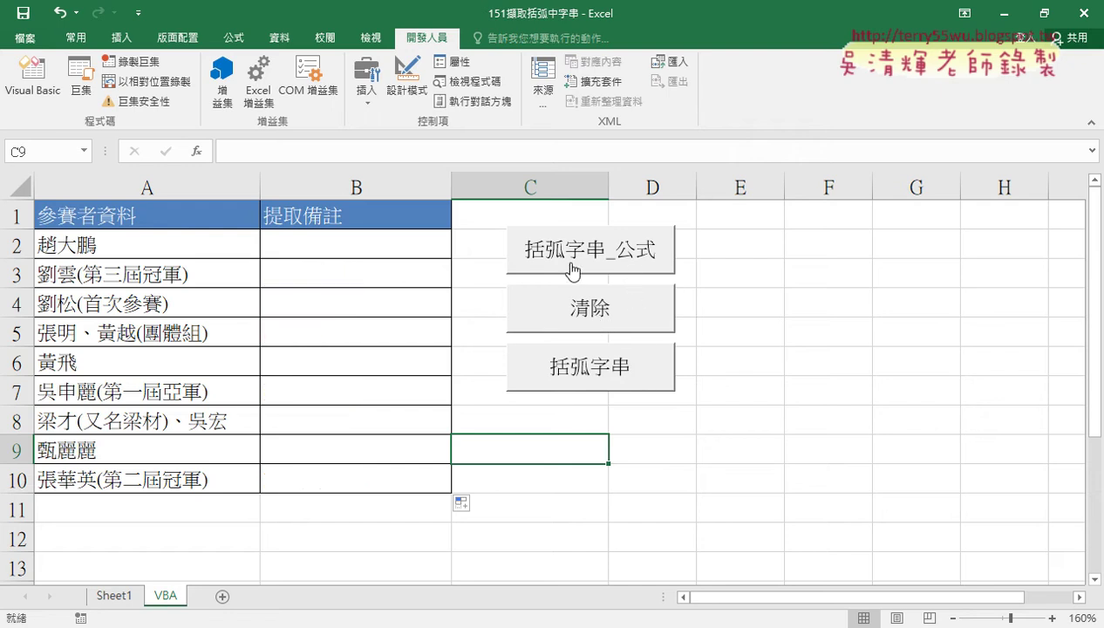
pyautogui.click(572, 267)
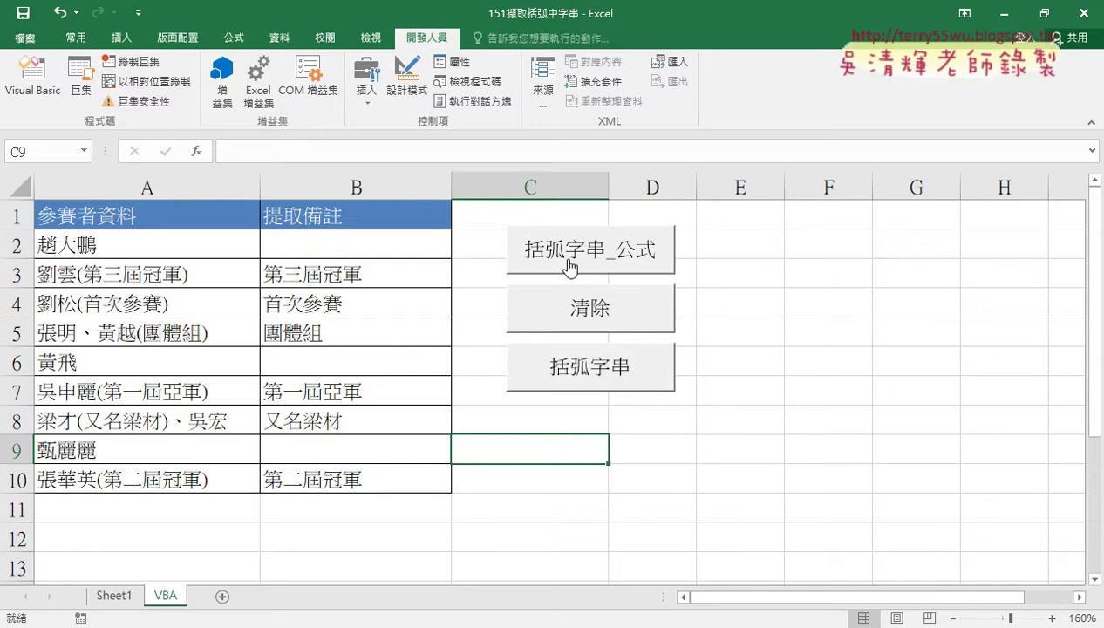
pyautogui.click(358, 245)
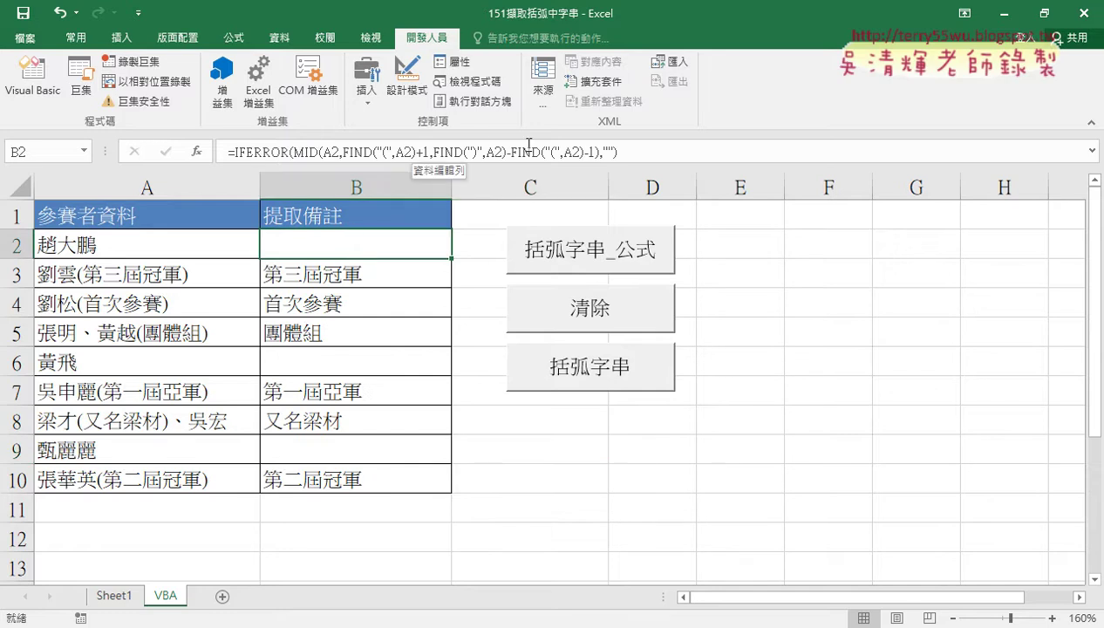
# - Run the 括弧字串 loop macro, check results in B3–B10, then clear column B and select B2
pyautogui.click(605, 326)
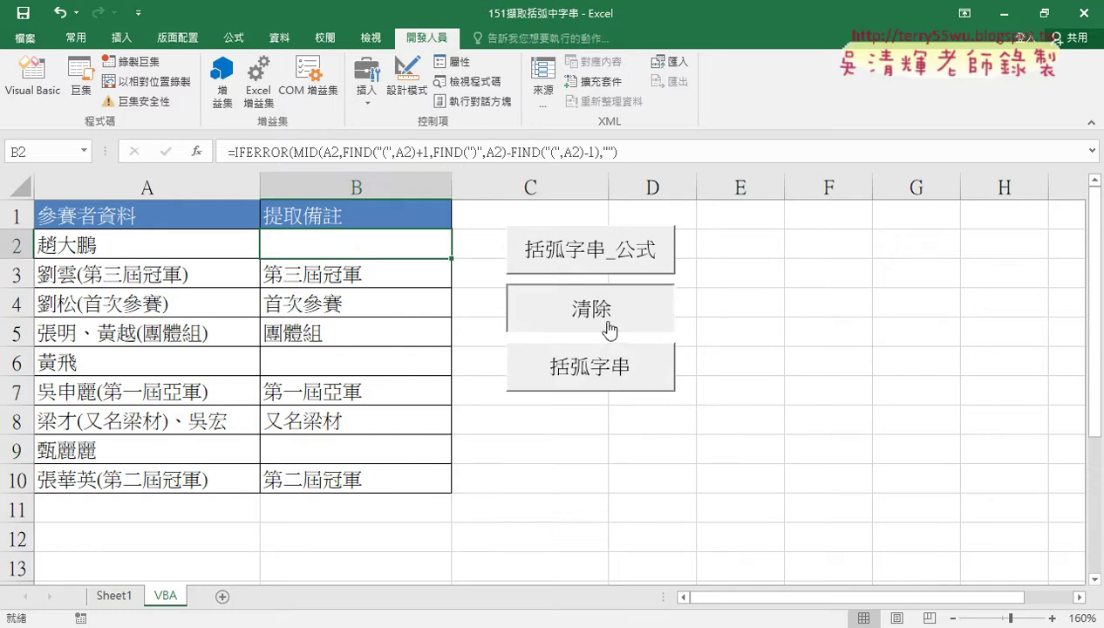
pyautogui.click(609, 382)
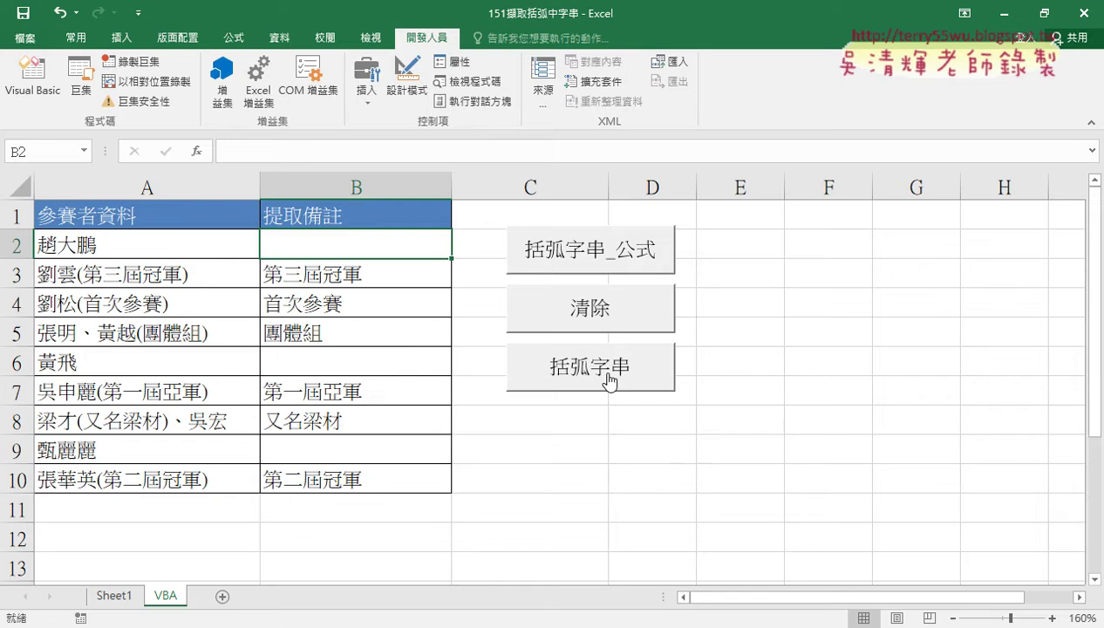
pyautogui.click(341, 279)
pyautogui.click(341, 300)
pyautogui.click(339, 336)
pyautogui.click(340, 364)
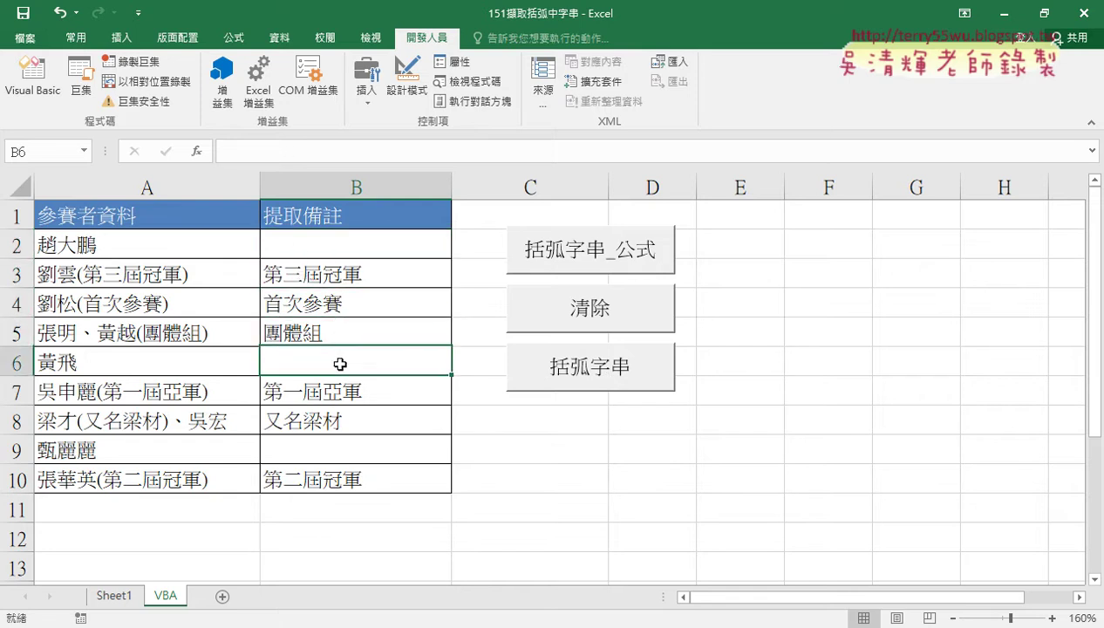
pyautogui.click(338, 393)
pyautogui.click(330, 450)
pyautogui.click(329, 476)
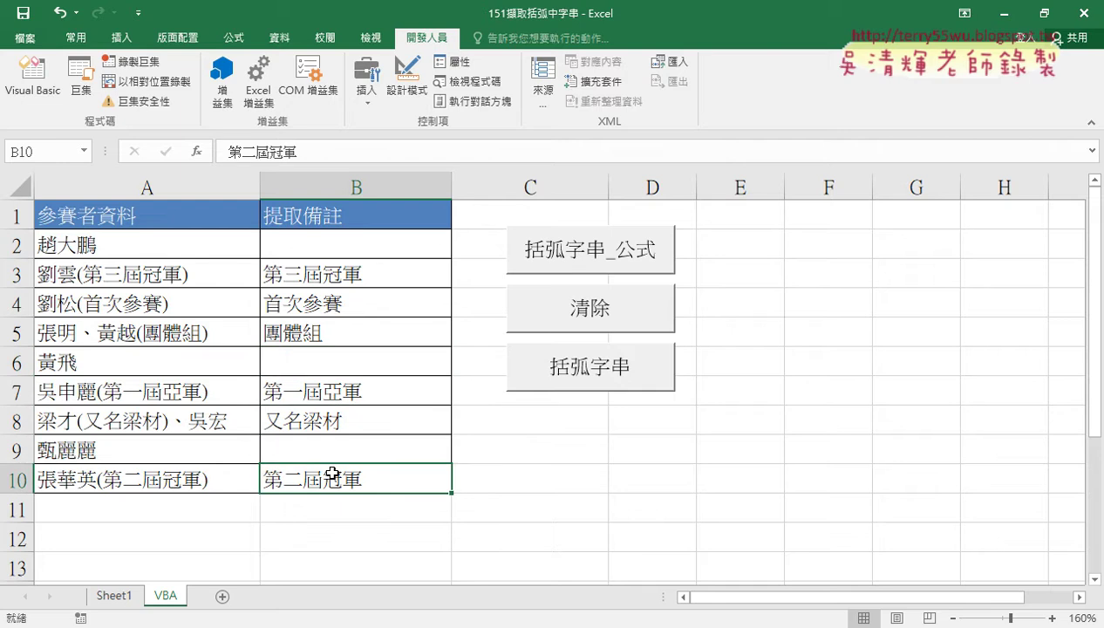
pyautogui.click(590, 309)
pyautogui.click(357, 247)
# - Enter =括弧字串函數(A2) in B2 via Insert Function and fill it down to B10
pyautogui.click(198, 153)
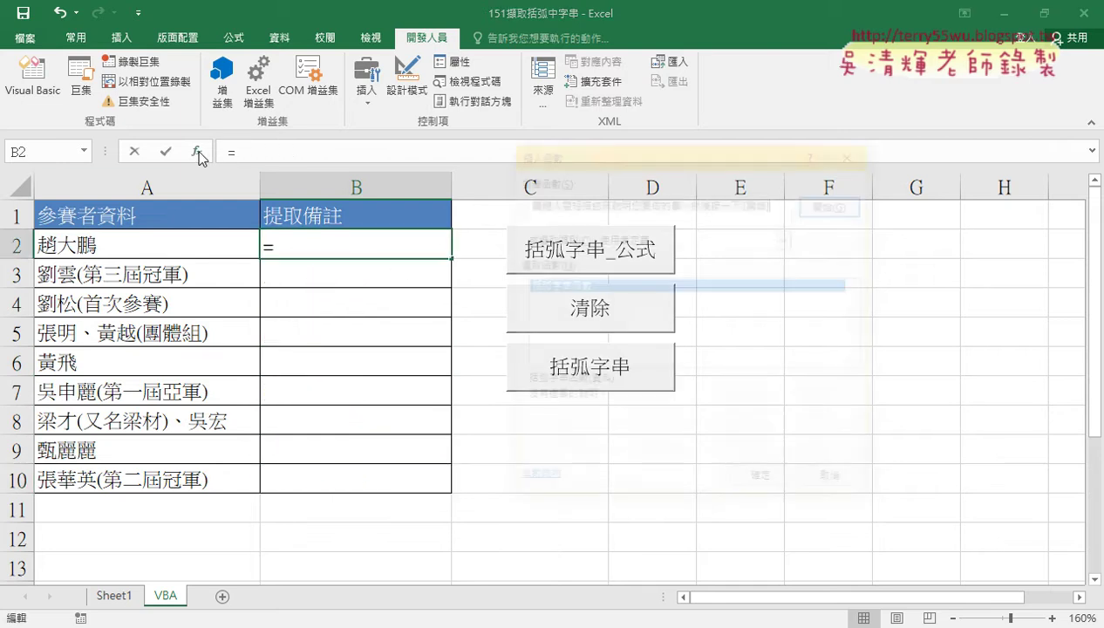
pyautogui.click(576, 287)
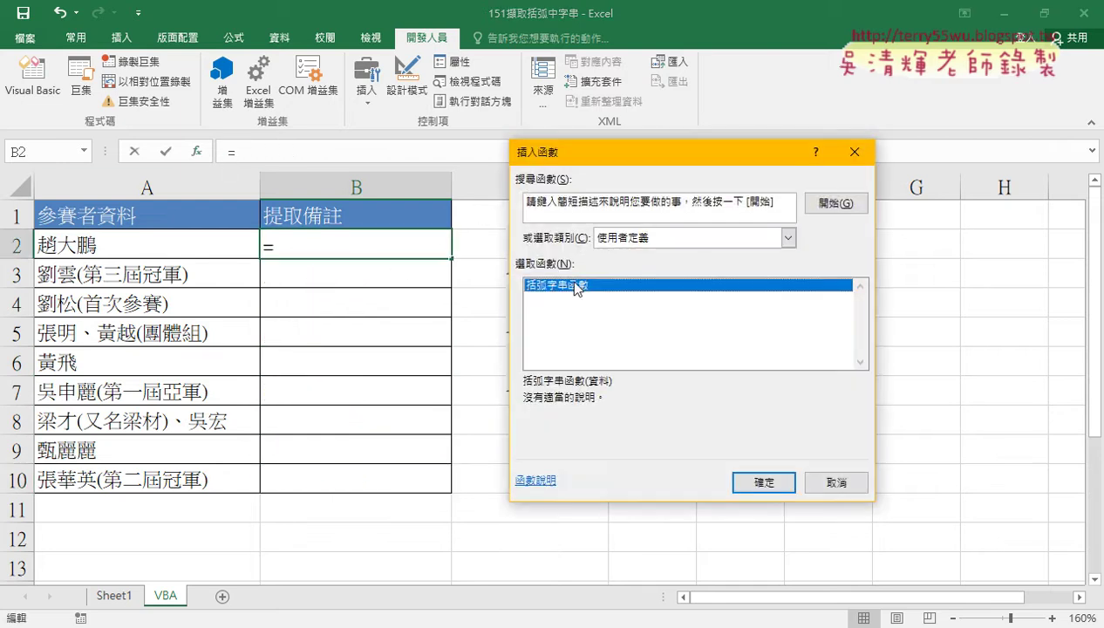
pyautogui.doubleClick(548, 286)
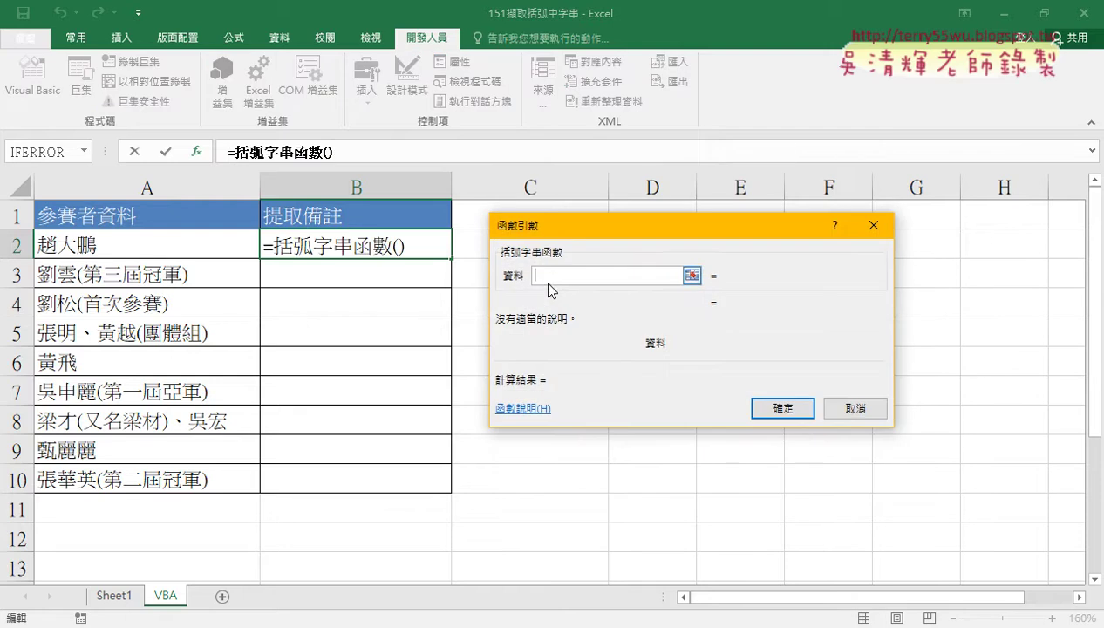
pyautogui.click(136, 246)
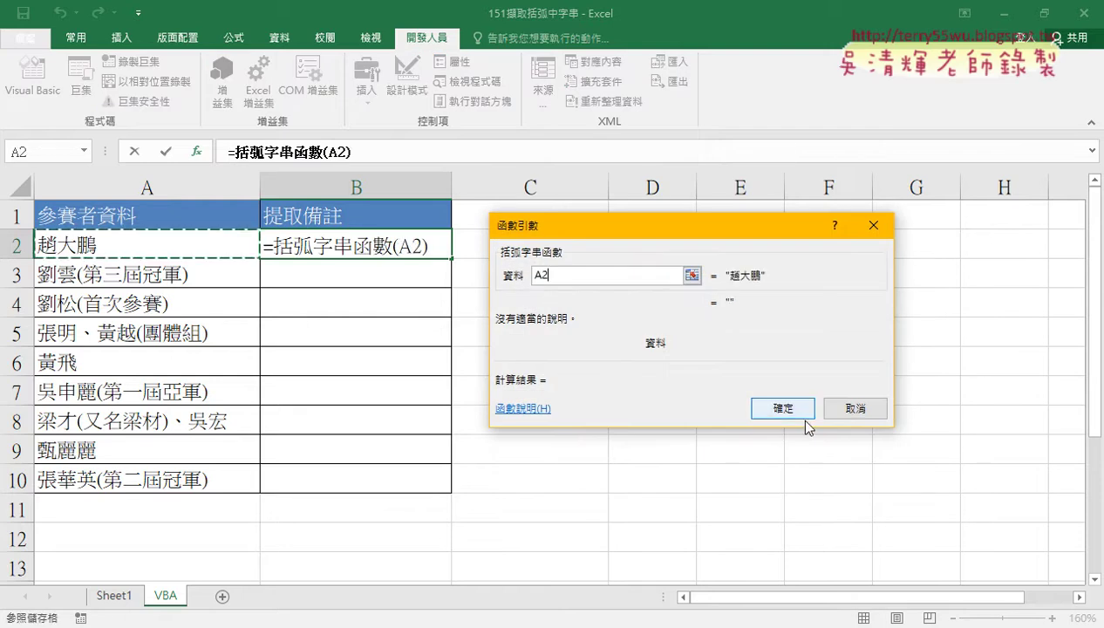
pyautogui.click(781, 404)
pyautogui.doubleClick(452, 258)
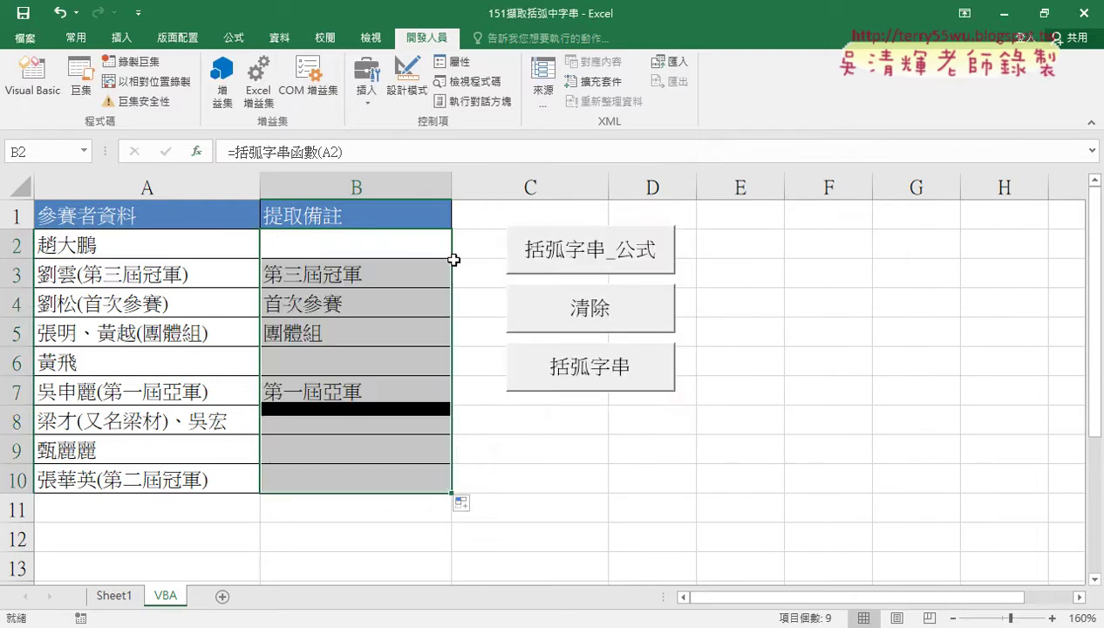
pyautogui.click(470, 283)
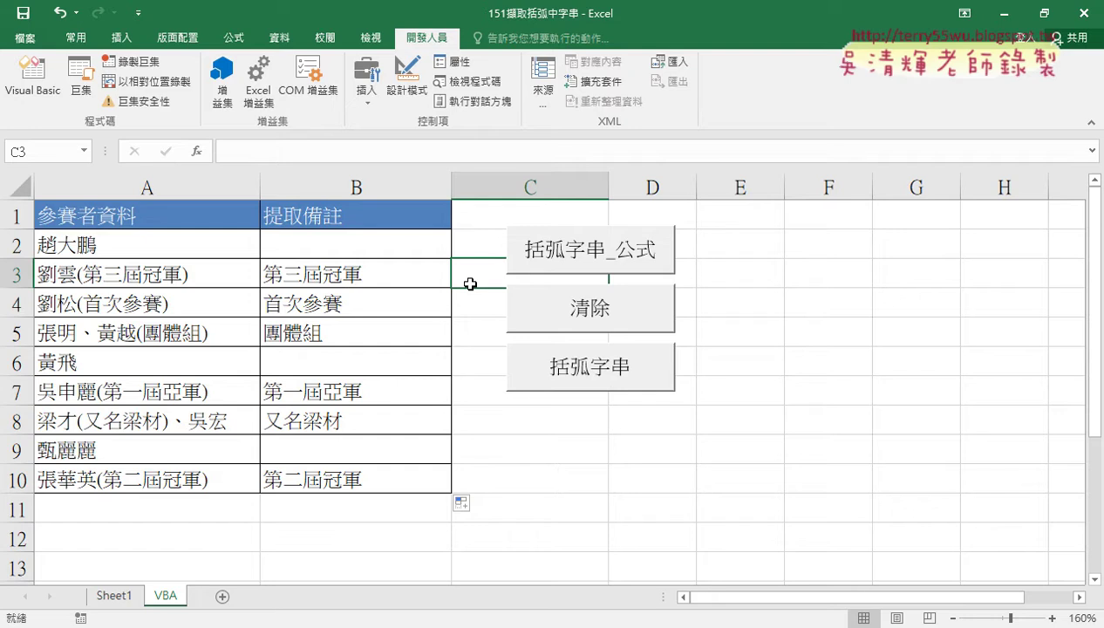
pyautogui.click(357, 252)
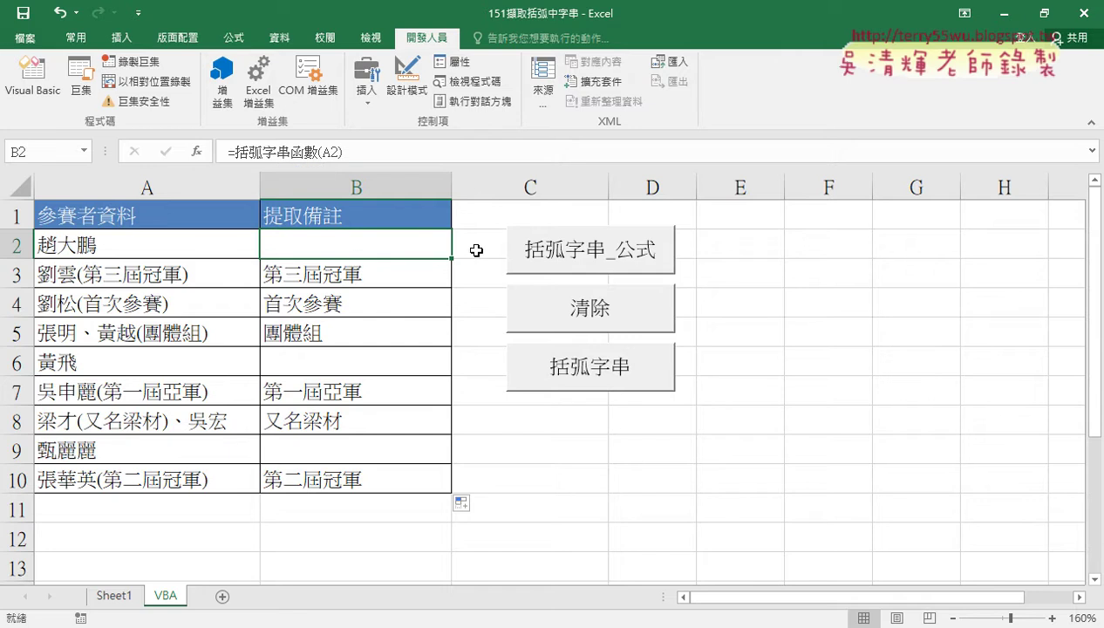
pyautogui.click(206, 255)
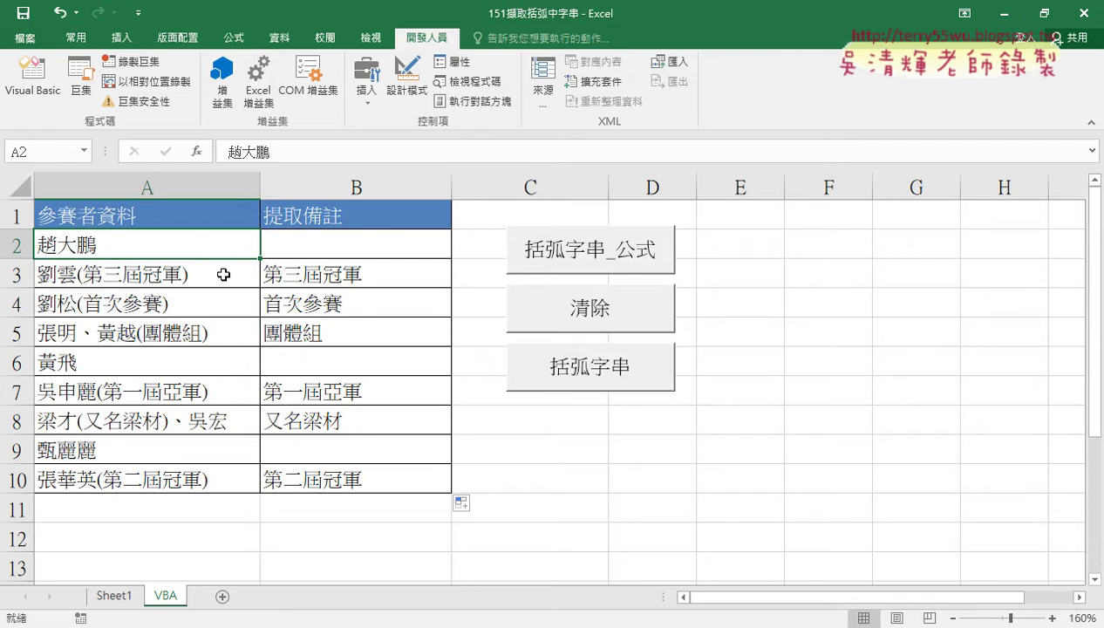
# - Swap column B's custom-function results for 括弧字串_公式's IFERROR/MID/FIND formulas, then select B2
pyautogui.click(224, 275)
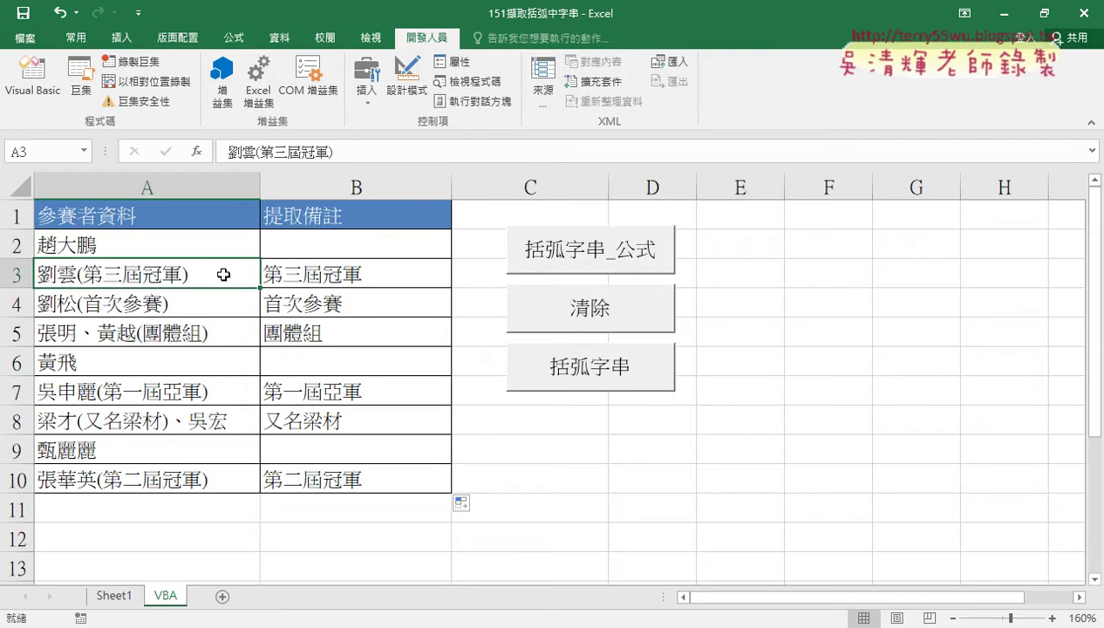
pyautogui.click(360, 249)
pyautogui.click(361, 281)
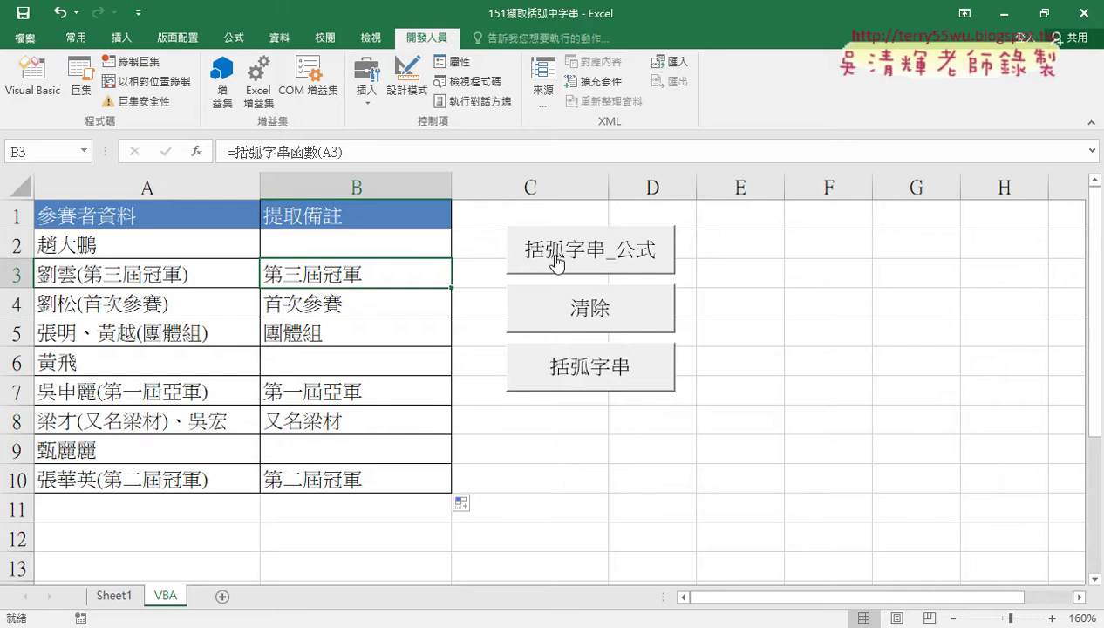
pyautogui.click(549, 298)
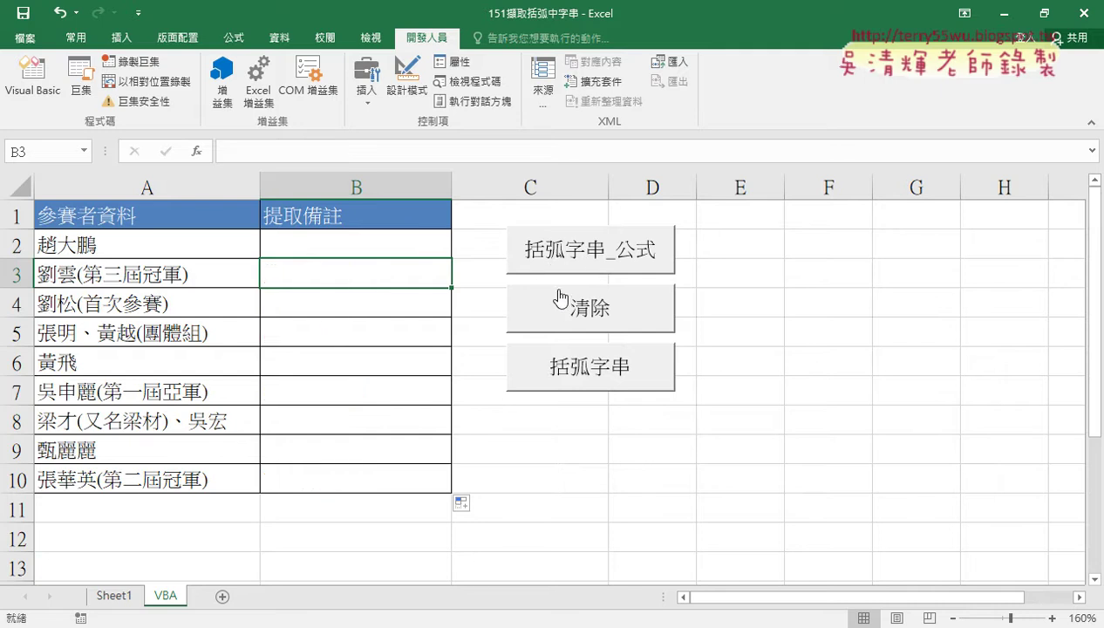
pyautogui.click(584, 254)
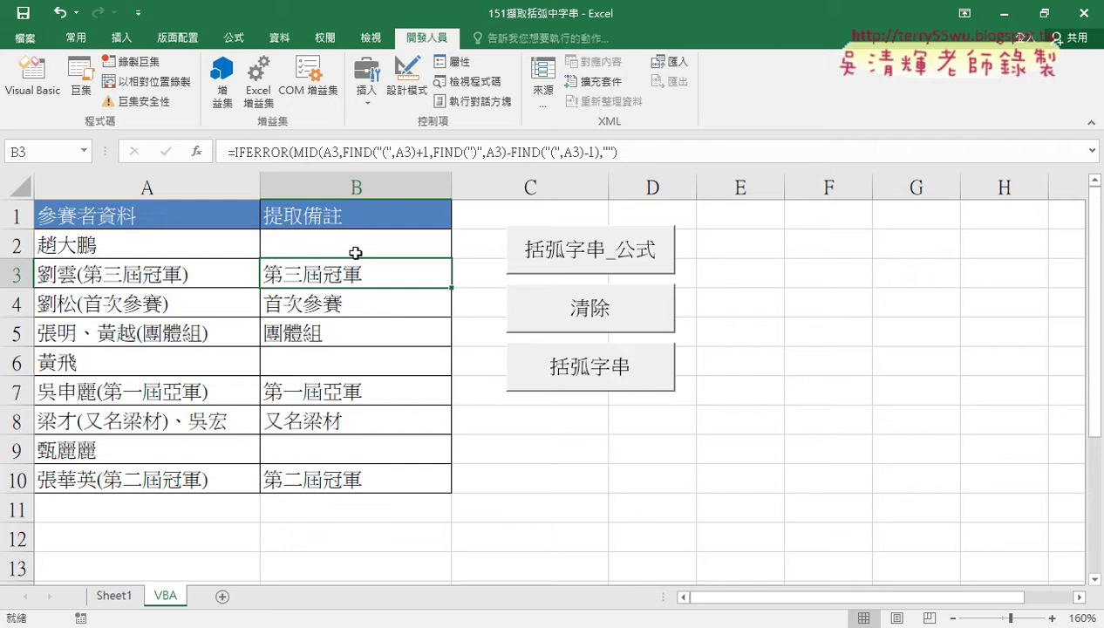
pyautogui.click(356, 247)
# - Review B2's formula text in the formula bar unchanged, then right-click the 括弧字串_公式 button
pyautogui.moveTo(228, 152); pyautogui.dragTo(691, 148)
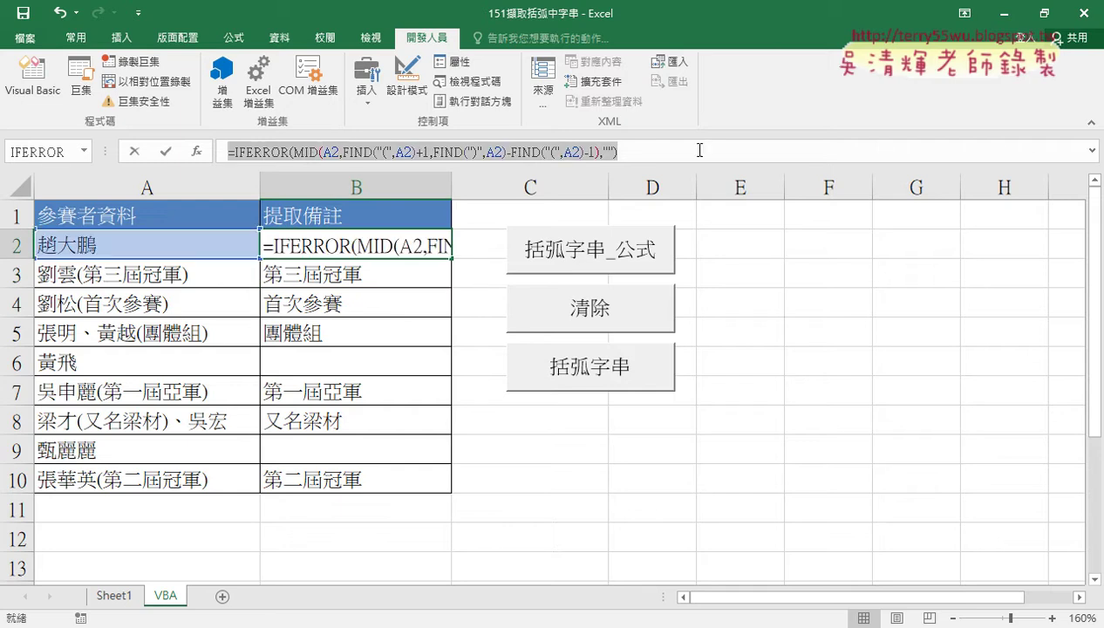
pyautogui.rightClick(492, 158)
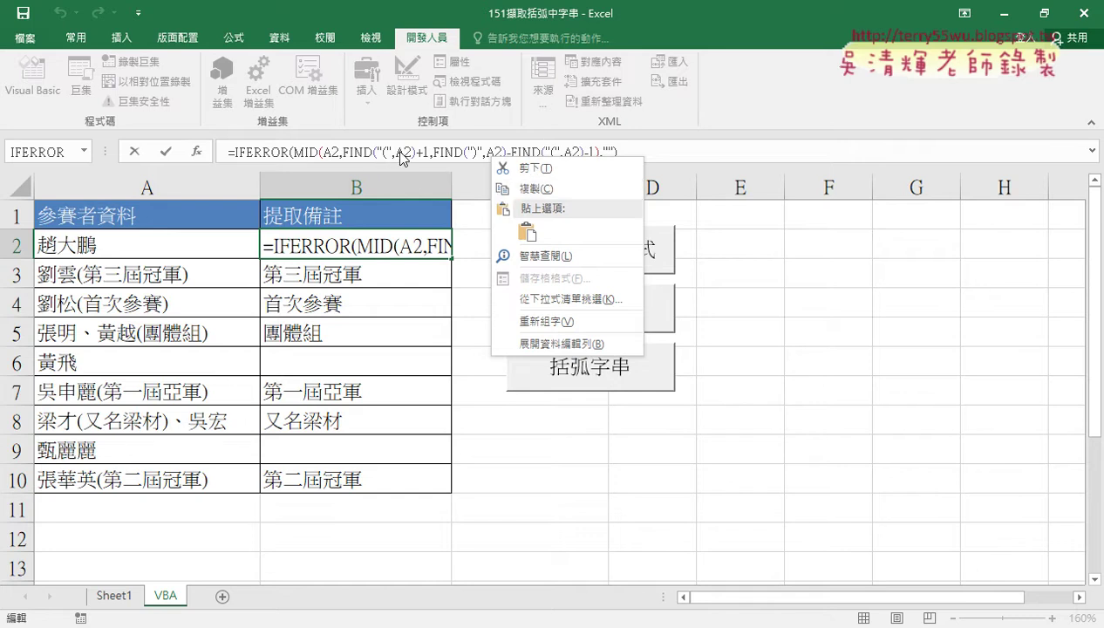
pyautogui.click(735, 245)
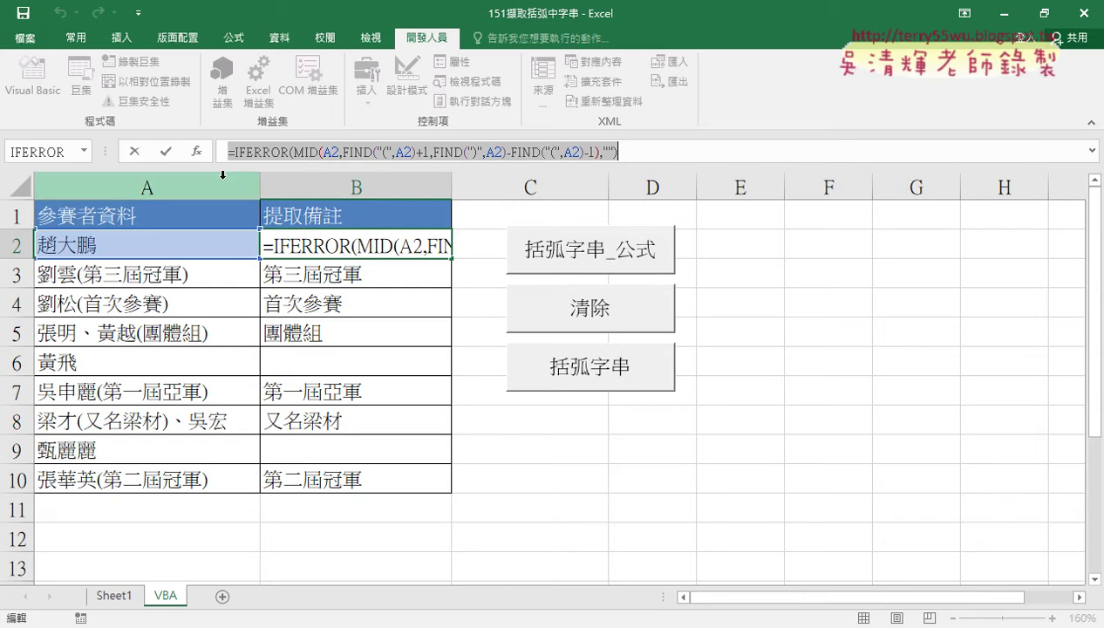
pyautogui.click(133, 152)
pyautogui.rightClick(554, 242)
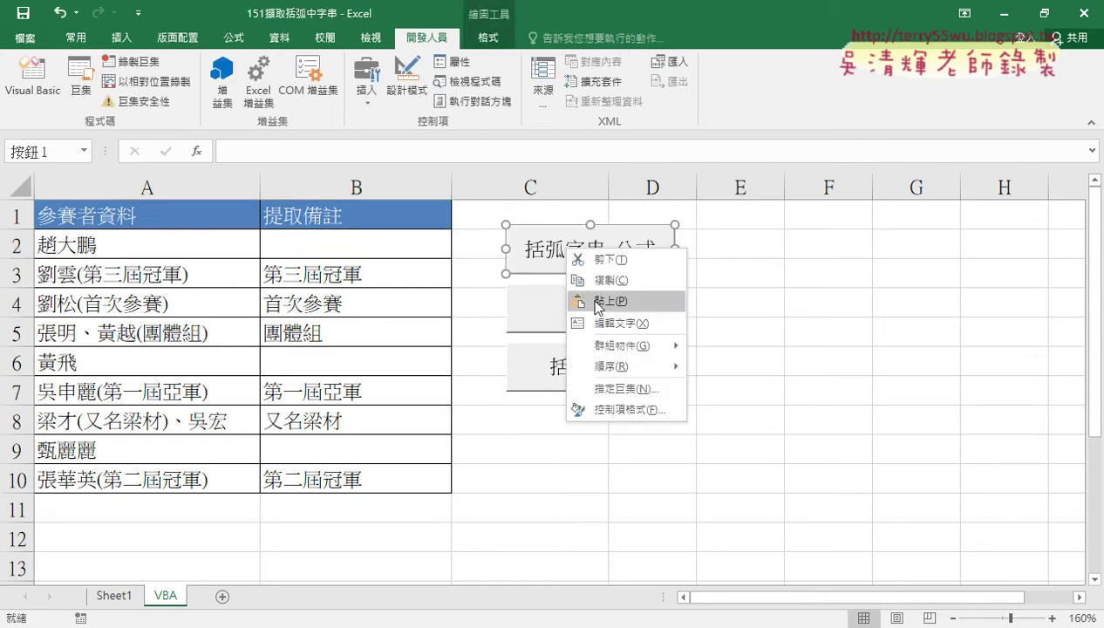
# - Open the 括弧字串_公式 macro code via 指定巨集, select its formula string, and return to Excel
pyautogui.click(615, 387)
pyautogui.click(749, 254)
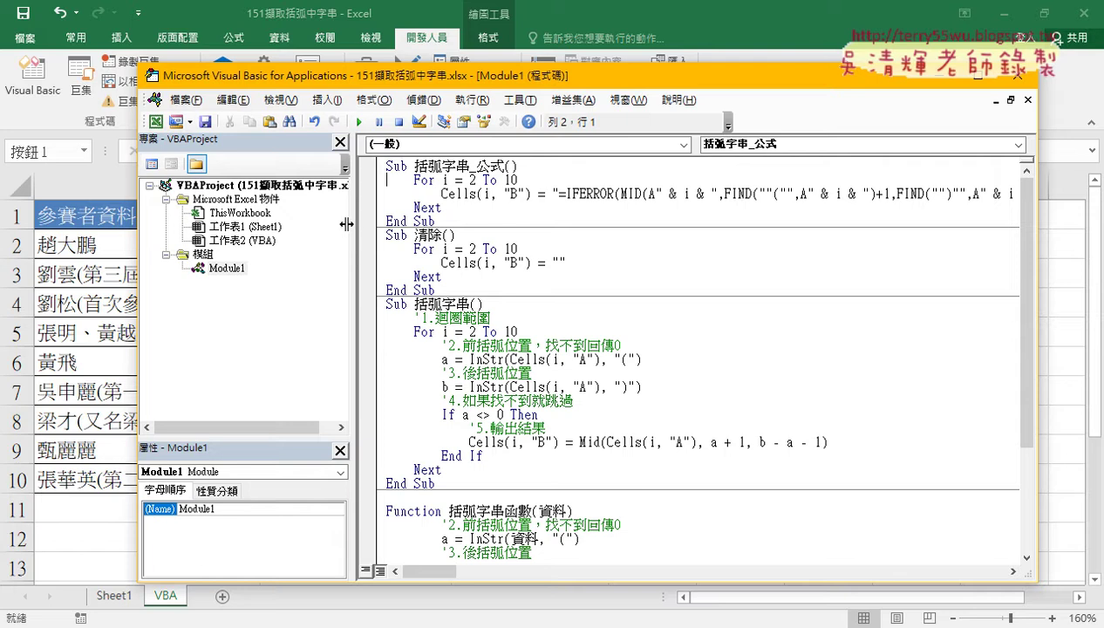
pyautogui.moveTo(358, 231); pyautogui.dragTo(240, 219)
pyautogui.moveTo(405, 182); pyautogui.dragTo(349, 181)
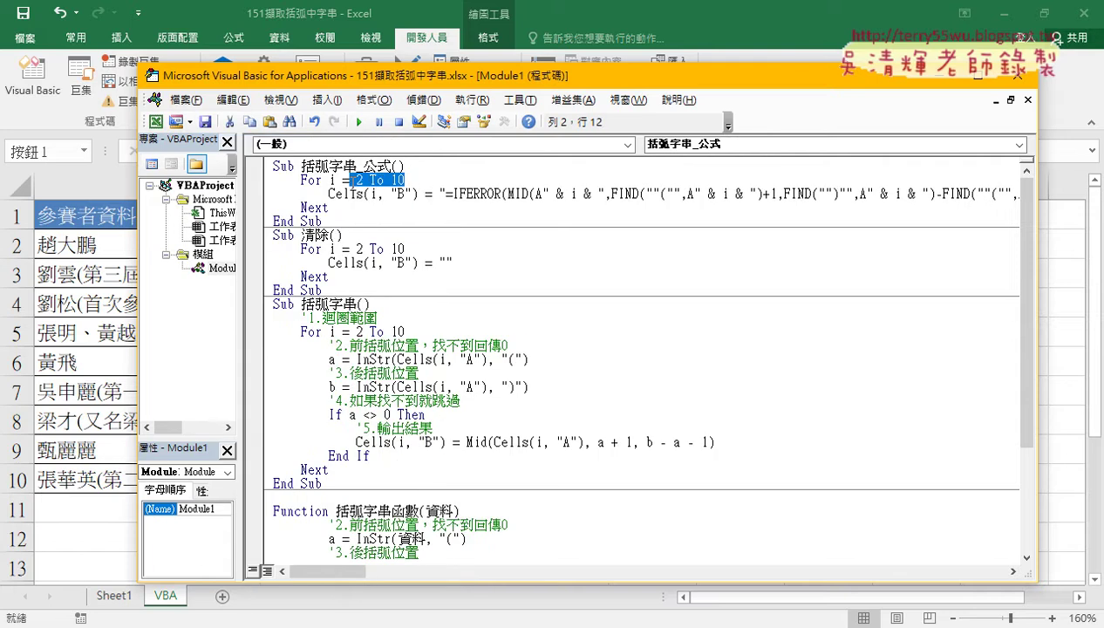
pyautogui.moveTo(417, 194); pyautogui.dragTo(331, 199)
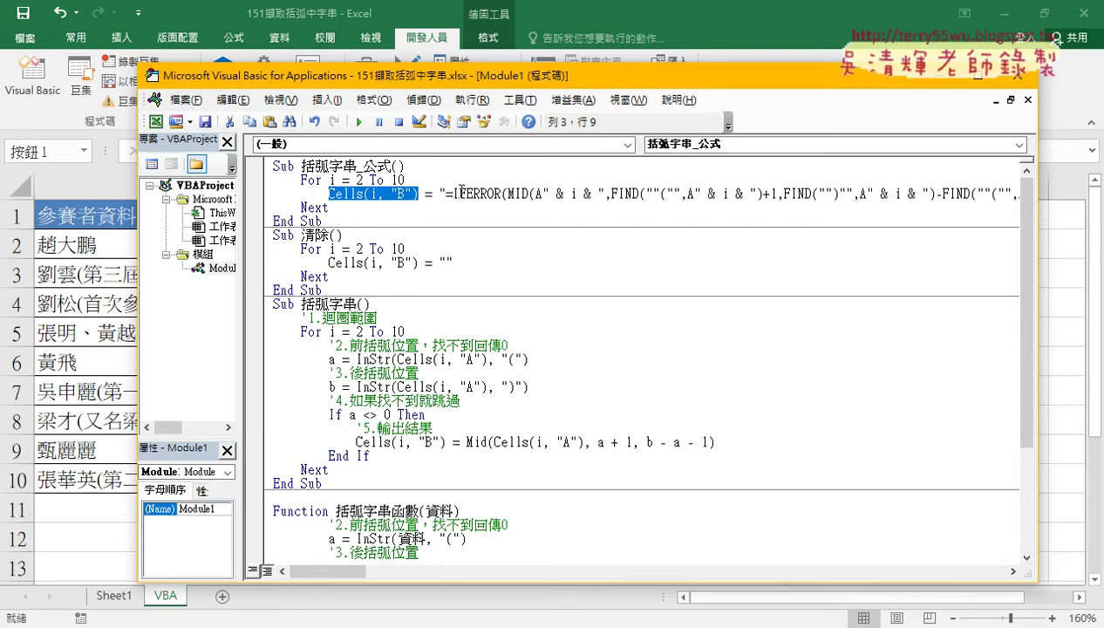
pyautogui.moveTo(446, 193); pyautogui.dragTo(972, 194)
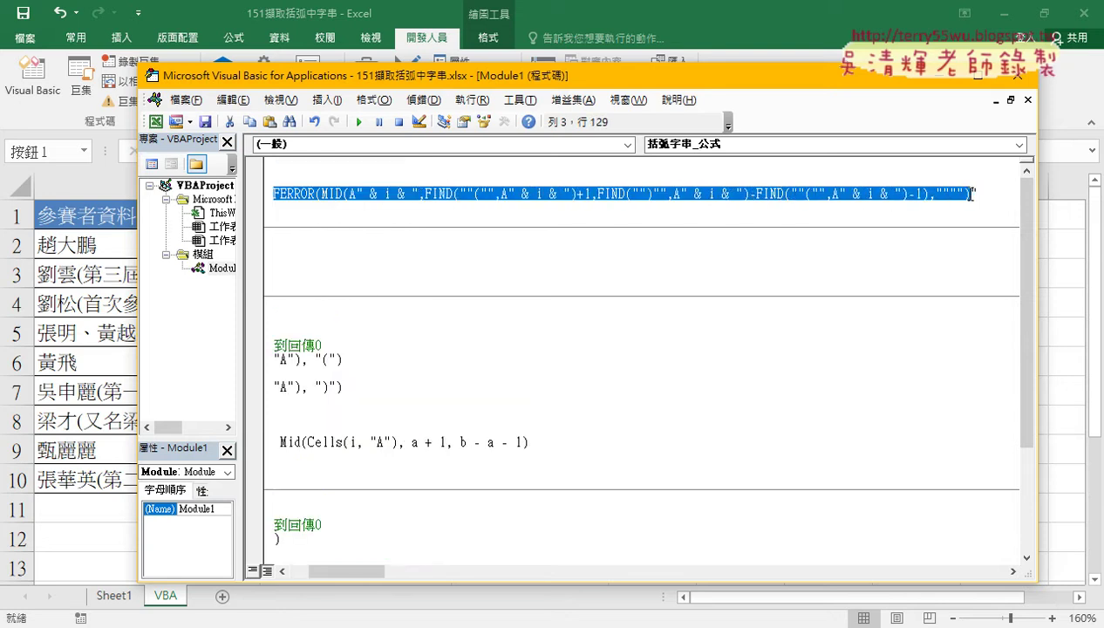
pyautogui.click(98, 299)
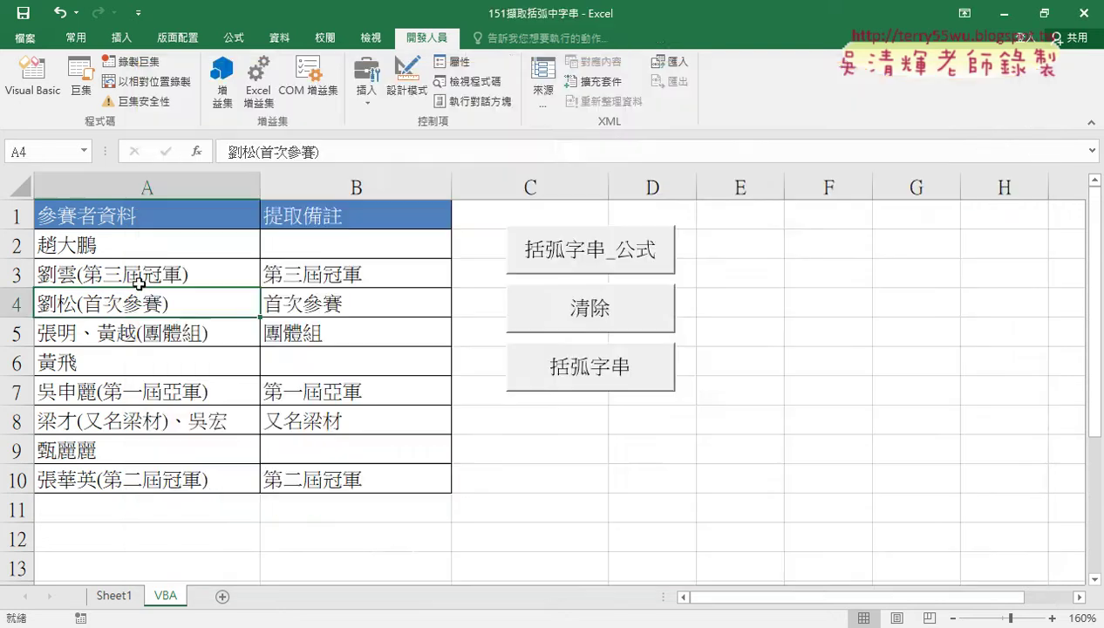
# - Look over the extraction formulas in cells B2 and B3
pyautogui.click(323, 238)
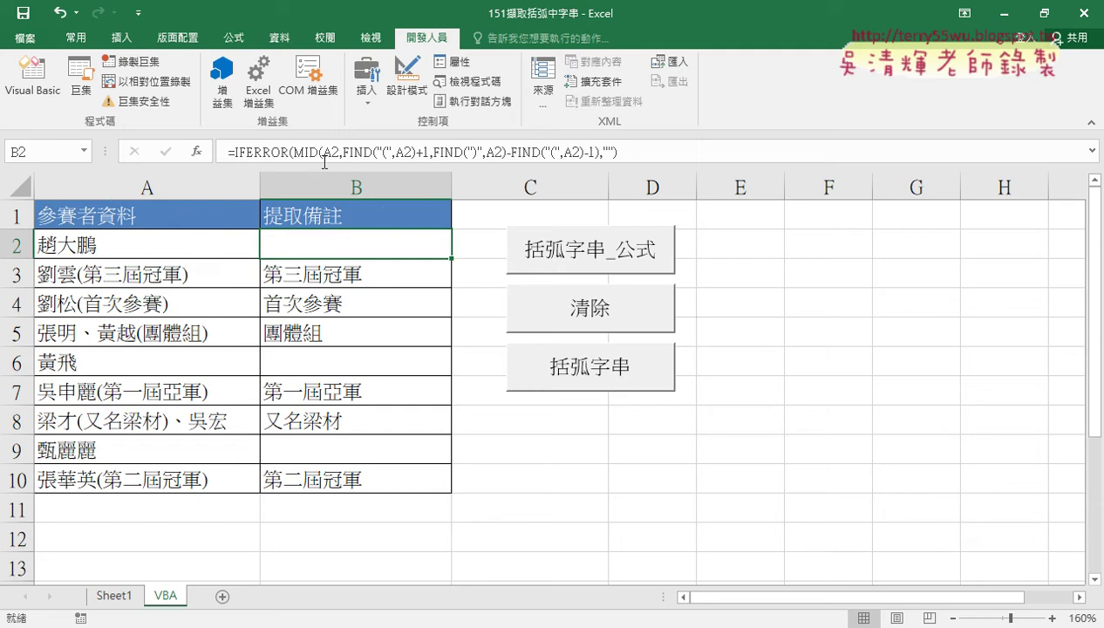
pyautogui.click(331, 272)
pyautogui.click(330, 254)
pyautogui.click(336, 280)
pyautogui.click(342, 240)
# - Copy the entire B3 formula from the formula bar and switch to Notepad
pyautogui.click(345, 279)
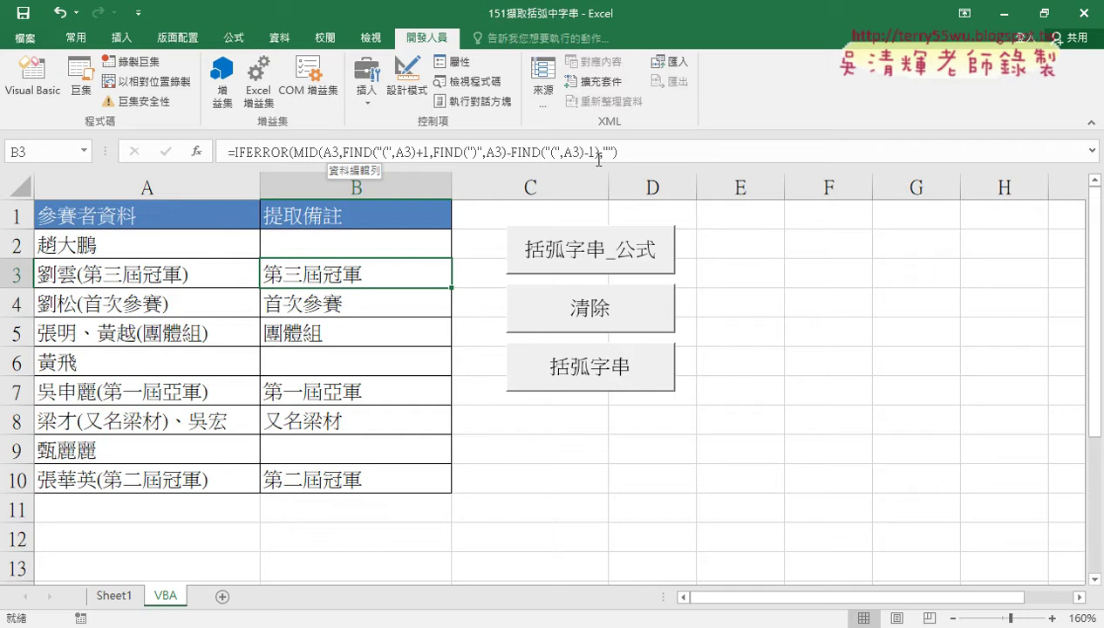
pyautogui.moveTo(620, 152); pyautogui.dragTo(227, 152)
pyautogui.rightClick(338, 153)
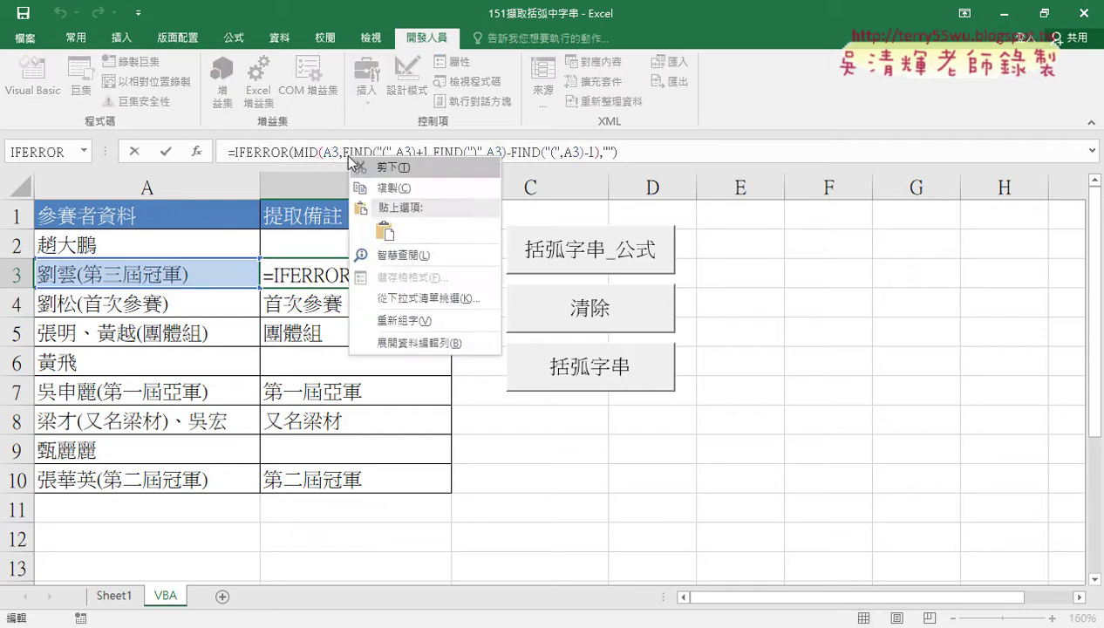
pyautogui.click(366, 186)
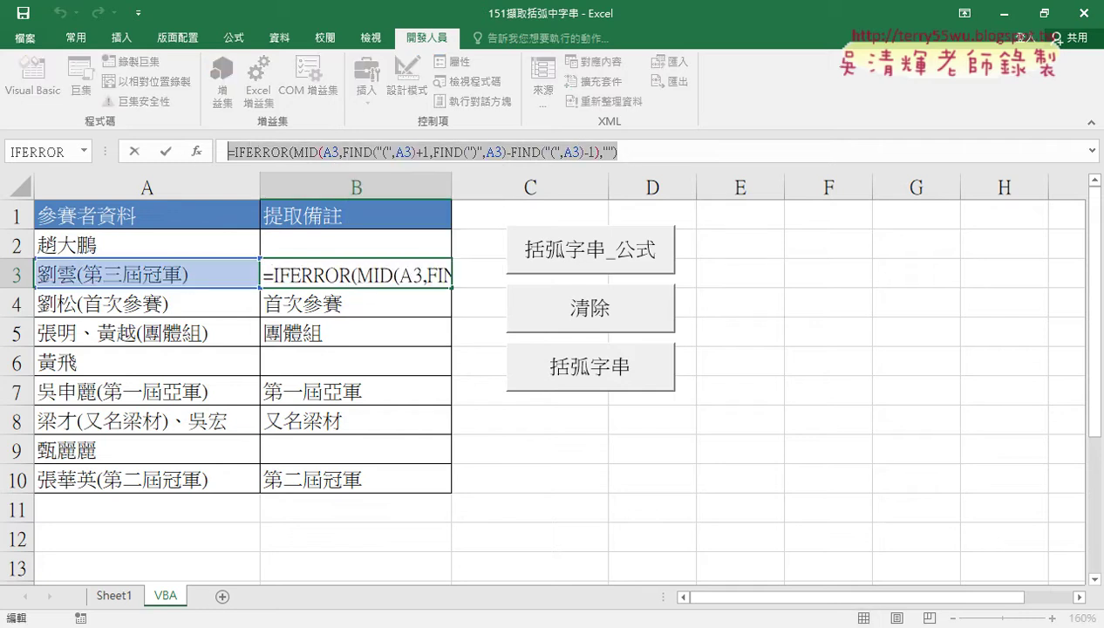
pyautogui.hotkey('alt', 'Tab')
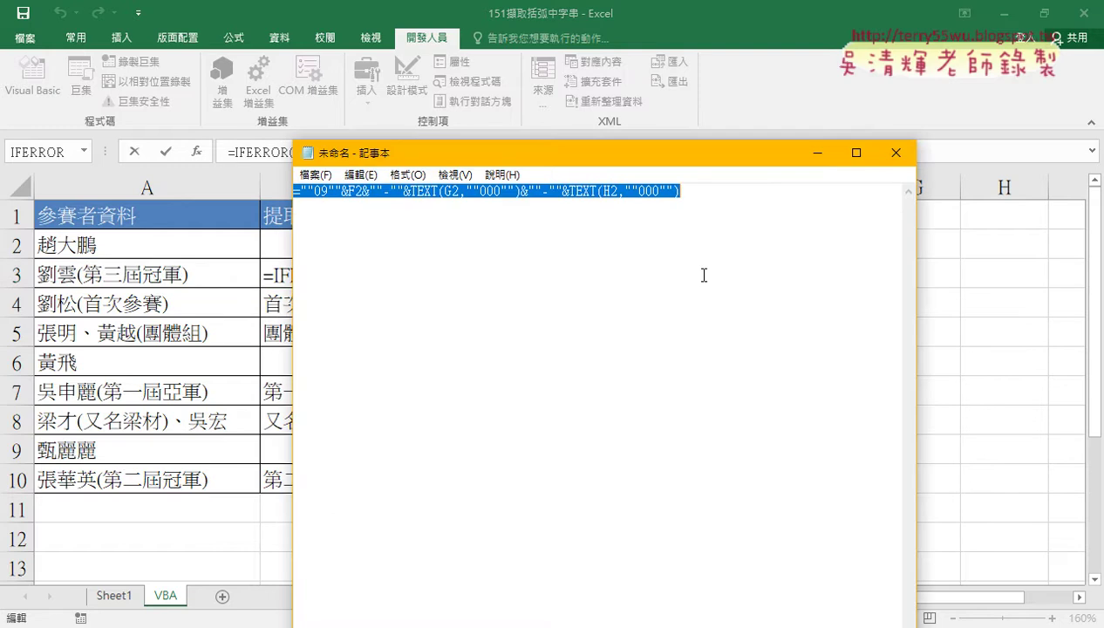
# - Paste the B3 formula and replace every " with "" using 取代 > 全部取代
pyautogui.hotkey('ctrl', 'v')
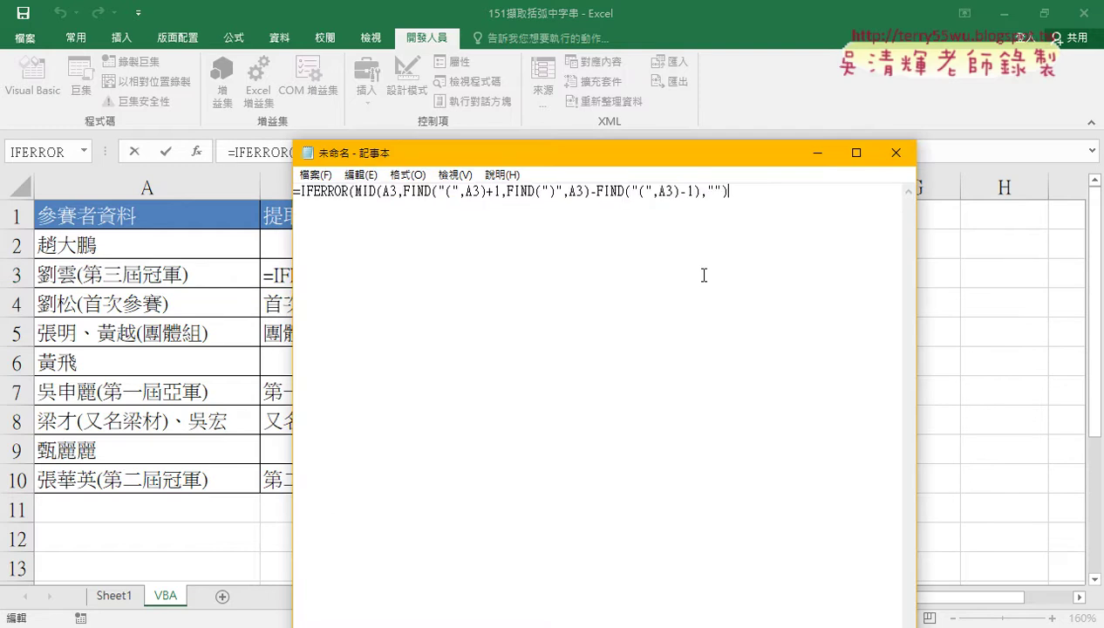
pyautogui.click(361, 174)
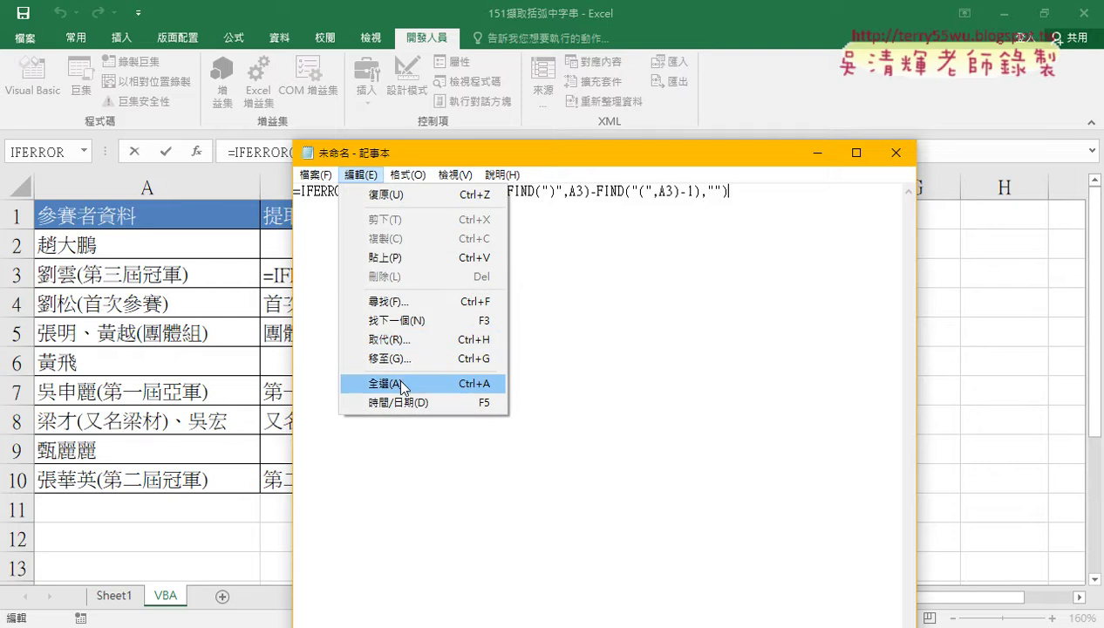
pyautogui.click(397, 339)
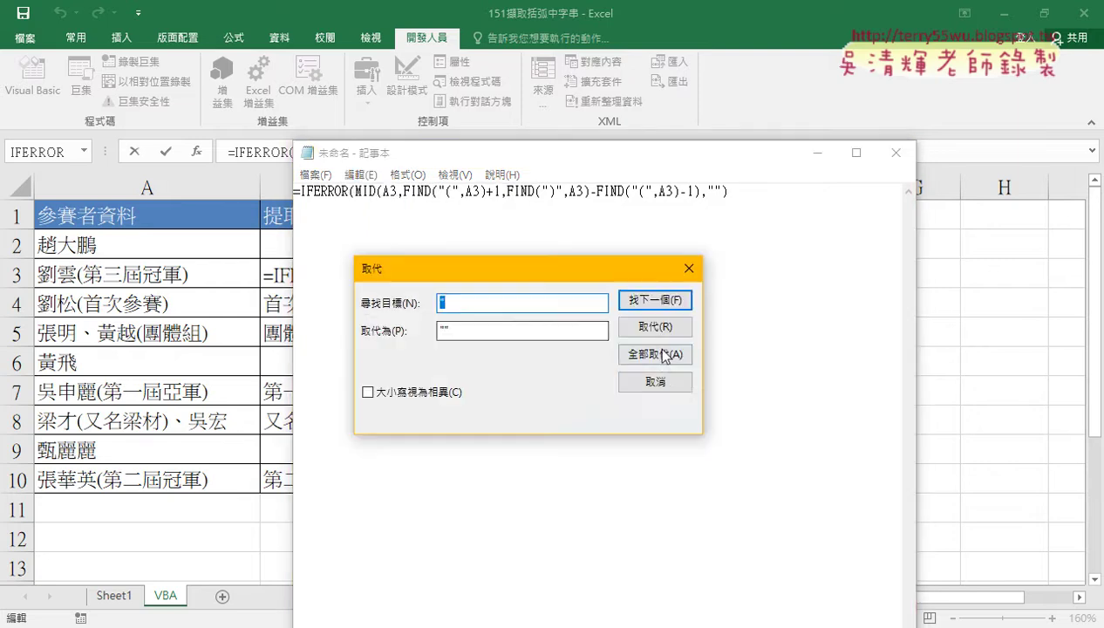
pyautogui.click(665, 355)
pyautogui.click(655, 382)
# - Copy the whole quote-doubled formula and go back to the VBA editor
pyautogui.hotkey('ctrl', 'a')
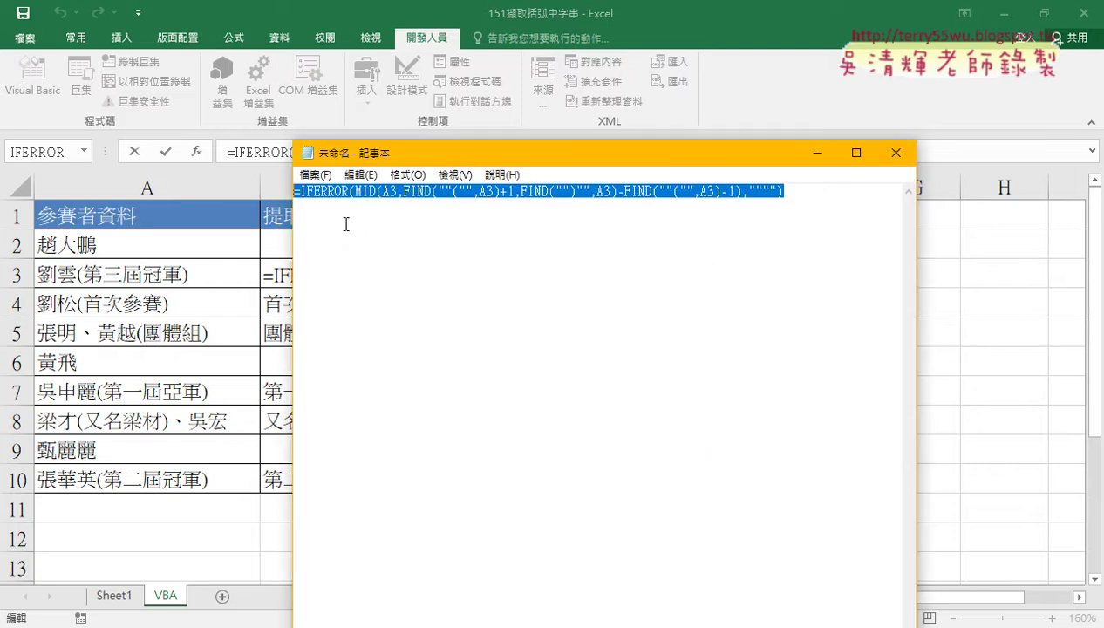
pyautogui.rightClick(394, 192)
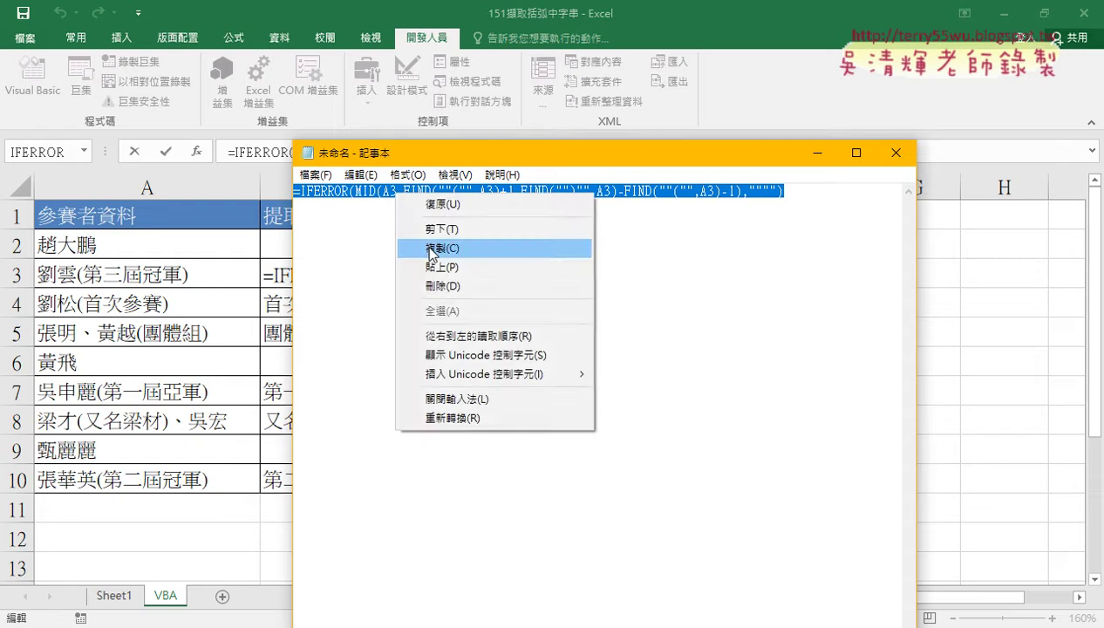
pyautogui.click(429, 250)
pyautogui.click(523, 620)
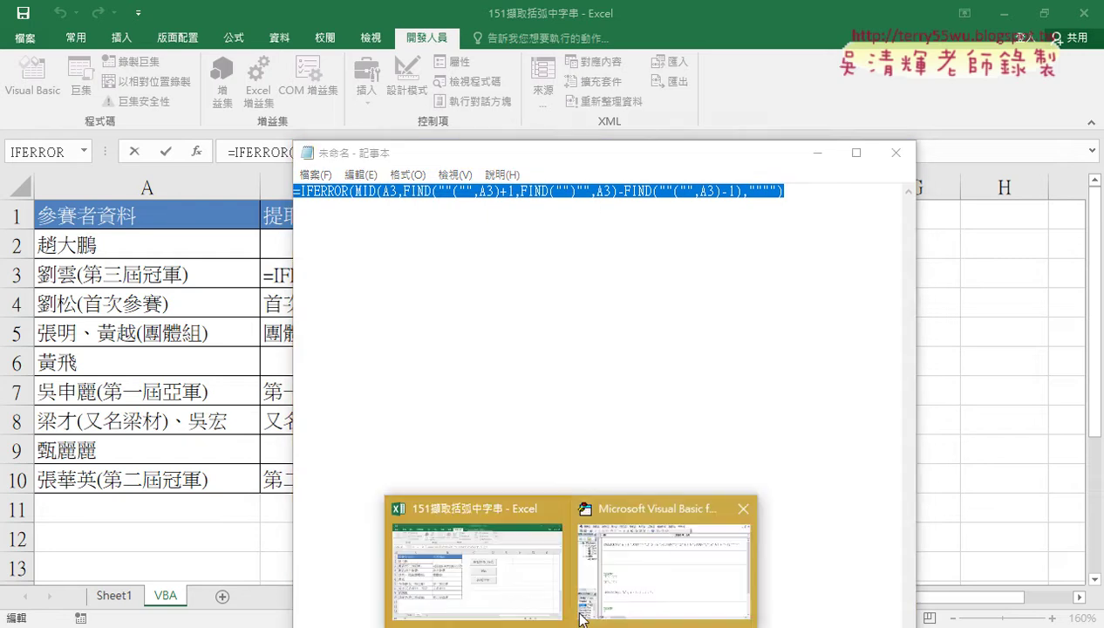
pyautogui.click(582, 618)
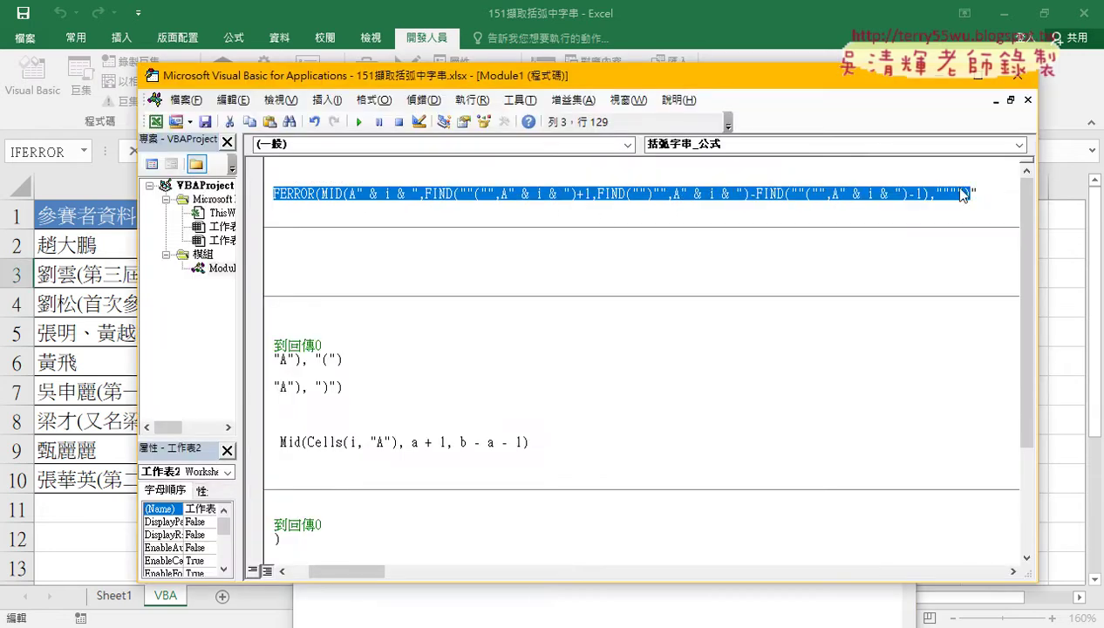
# - Paste the quote-doubled formula over the old string in the 括弧字串_公式 macro line
pyautogui.click(101, 239)
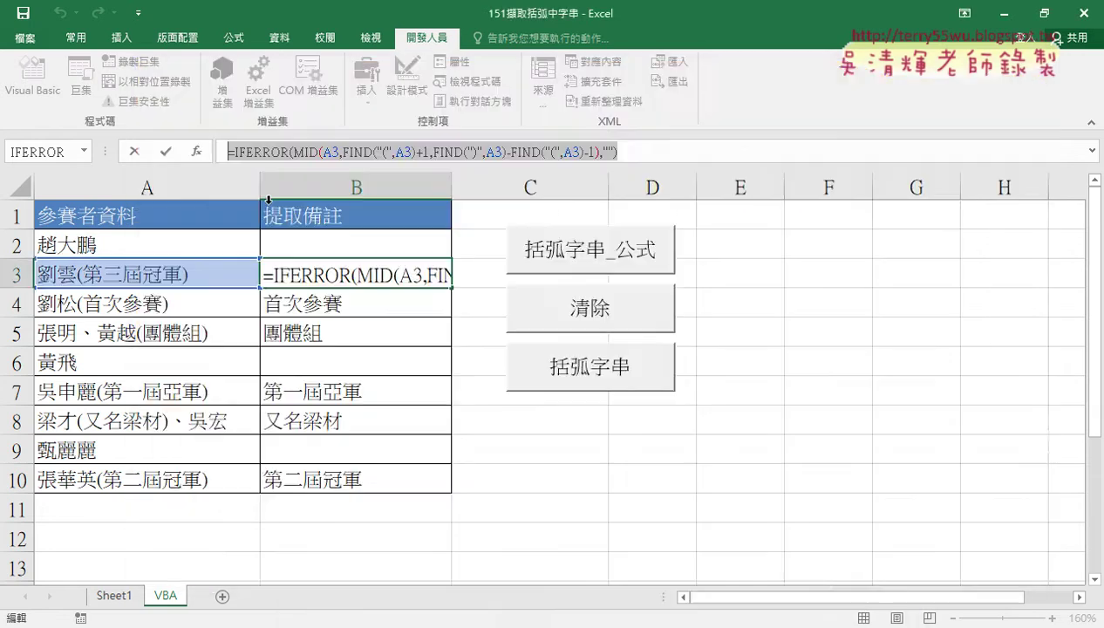
pyautogui.click(166, 151)
pyautogui.click(33, 77)
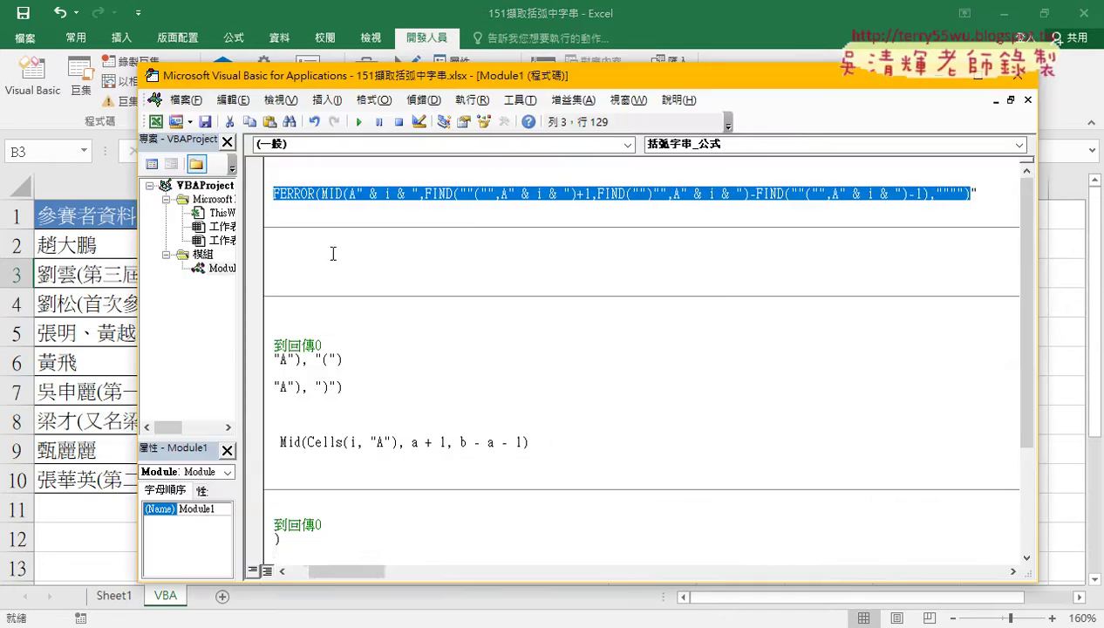
pyautogui.moveTo(347, 571); pyautogui.dragTo(328, 572)
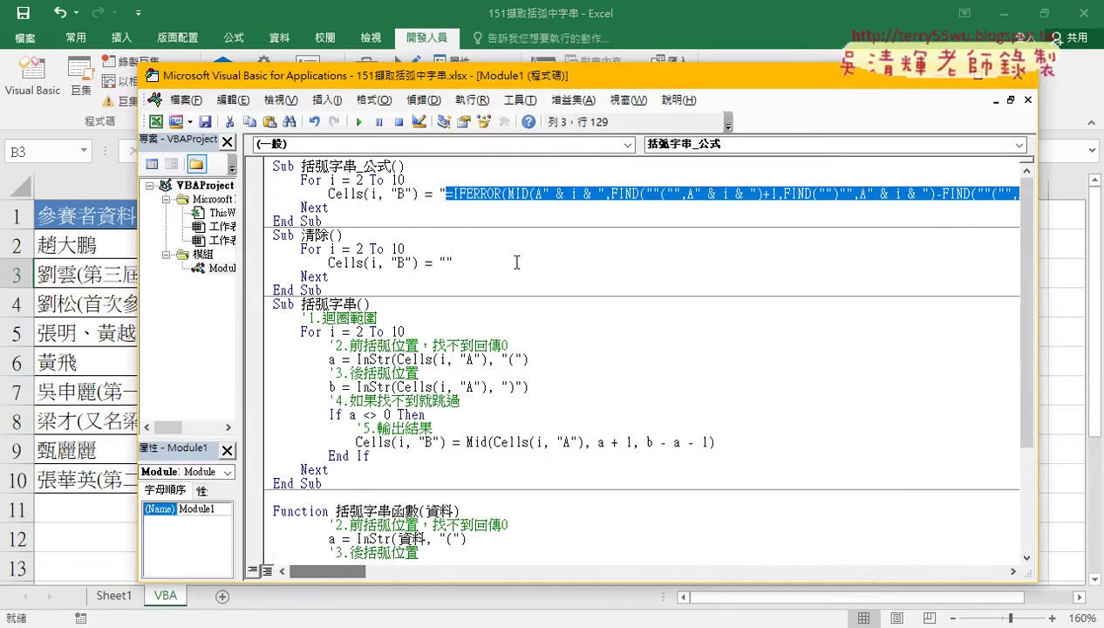
pyautogui.press('Delete')
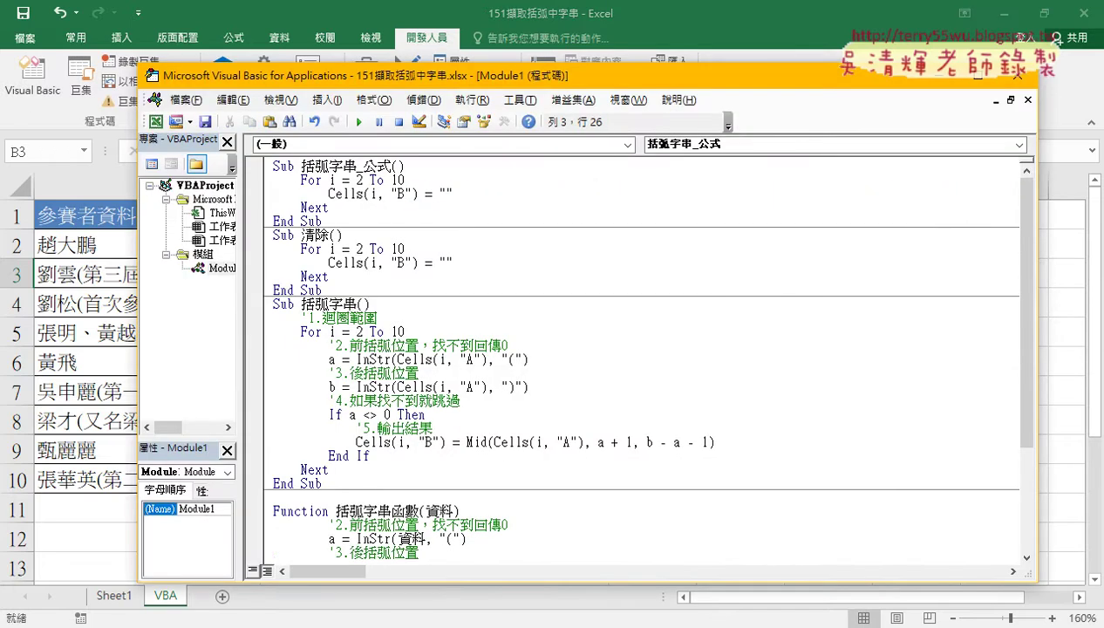
pyautogui.hotkey('ctrl', 'v')
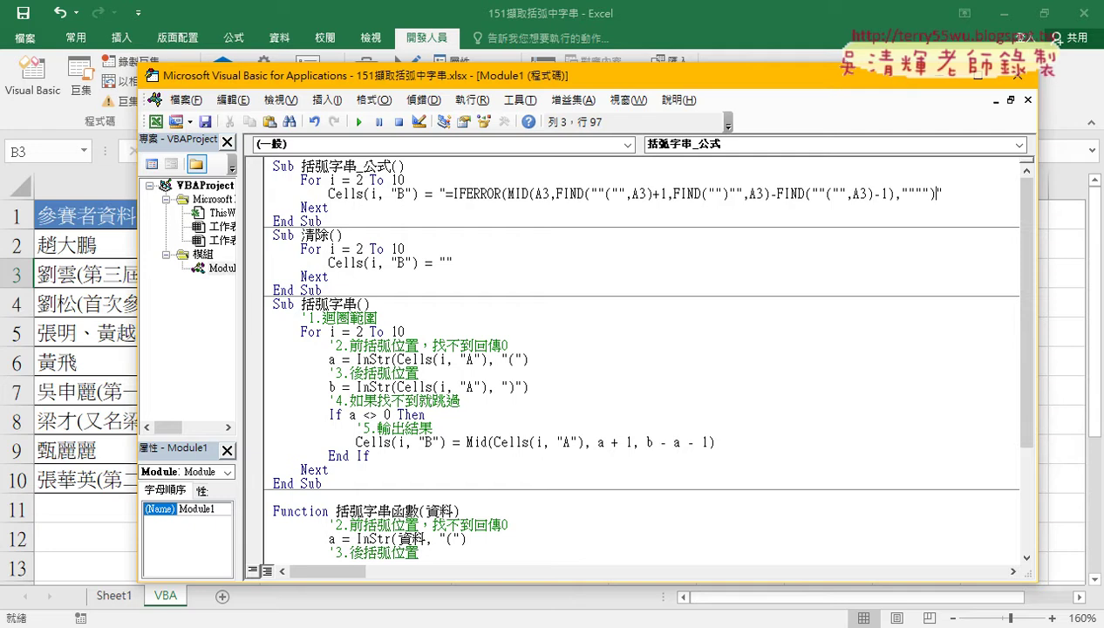
# - Replace the 3 in MID(A3 with " & i & " so it uses the loop row
pyautogui.moveTo(550, 193); pyautogui.dragTo(541, 193)
pyautogui.moveTo(644, 193); pyautogui.dragTo(635, 193)
pyautogui.moveTo(764, 193); pyautogui.dragTo(756, 194)
pyautogui.moveTo(859, 193); pyautogui.dragTo(867, 193)
pyautogui.moveTo(542, 193); pyautogui.dragTo(549, 193)
pyautogui.write('"')
pyautogui.write('"')
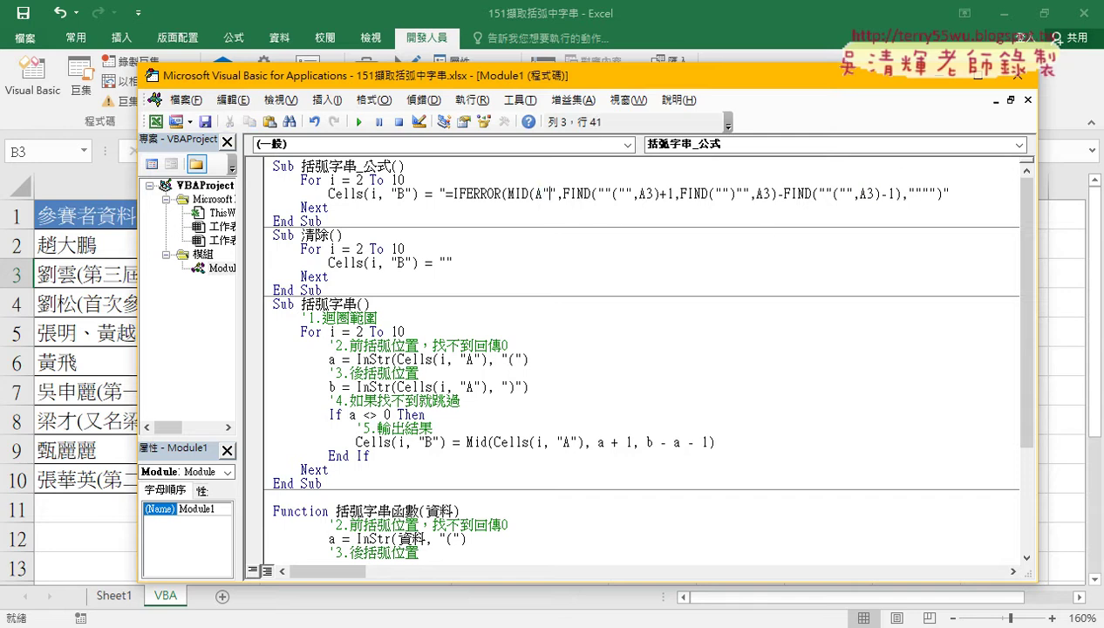
pyautogui.write('&&')
pyautogui.press('Left')
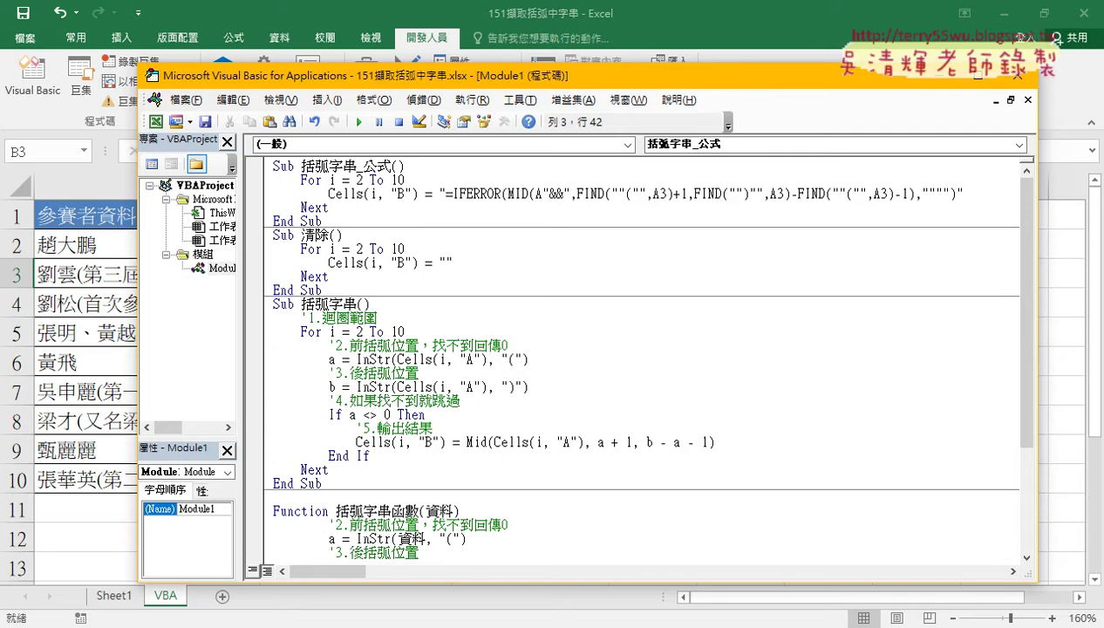
pyautogui.write('ㄌ')
pyautogui.write('i')
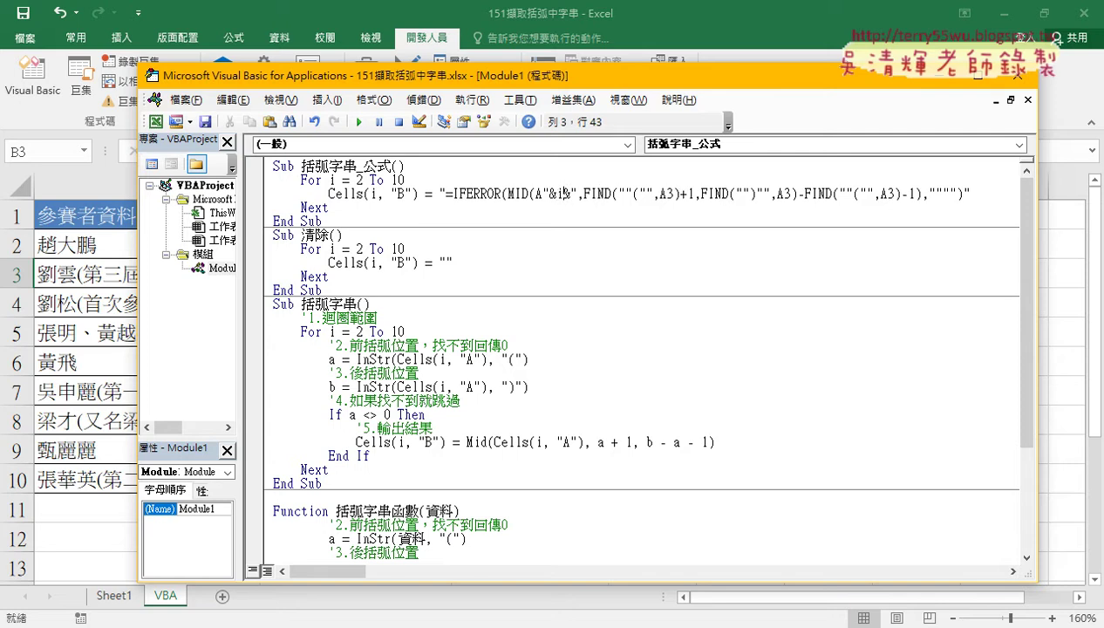
pyautogui.press('Right')
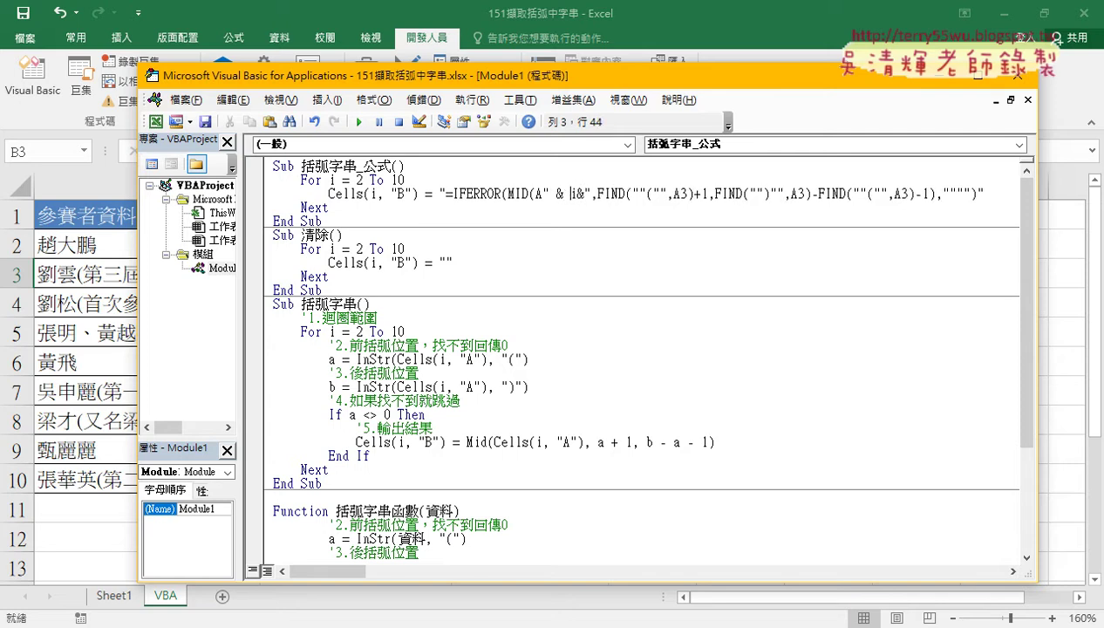
pyautogui.press('Right')
pyautogui.press('Right')
pyautogui.press('space')
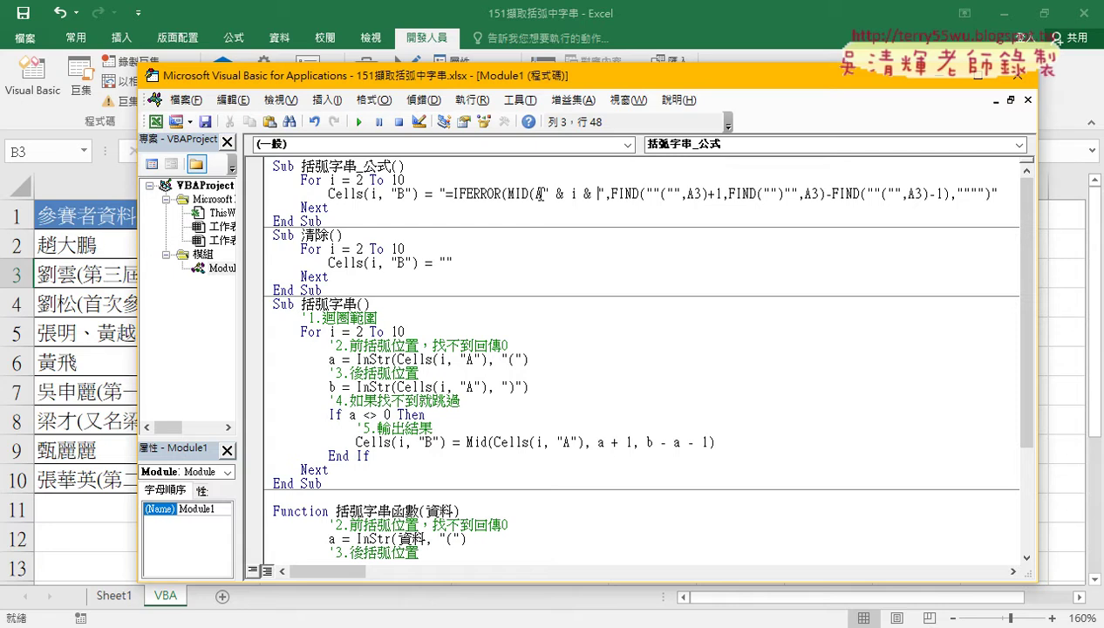
# - Copy the " & i & " piece and paste it over the 3 in the next A3 reference
pyautogui.moveTo(542, 193); pyautogui.dragTo(605, 194)
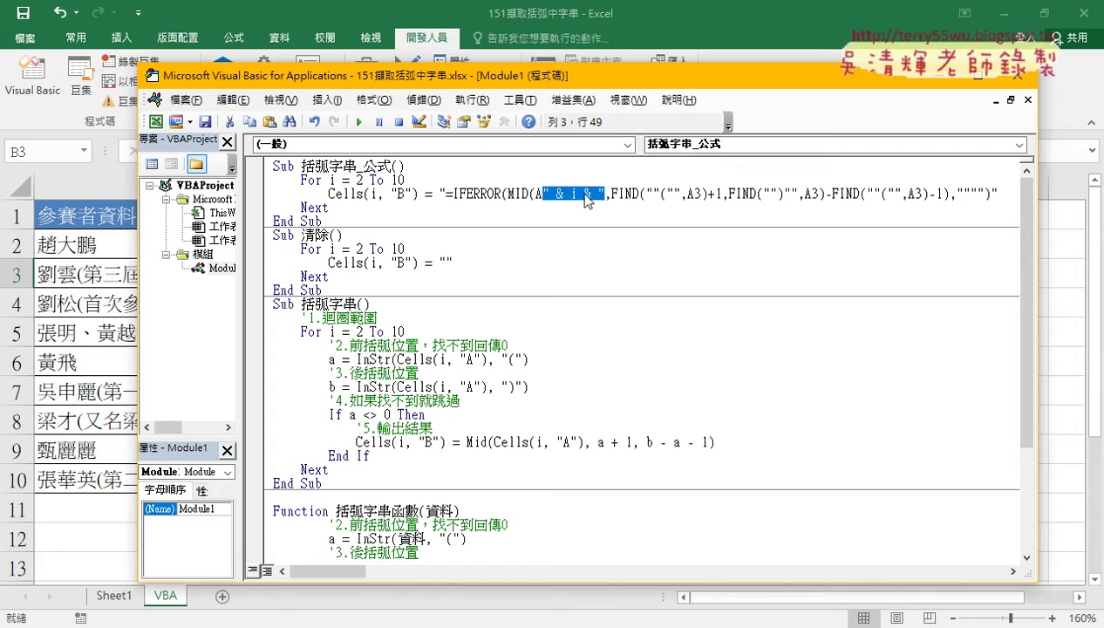
pyautogui.rightClick(583, 196)
pyautogui.click(608, 225)
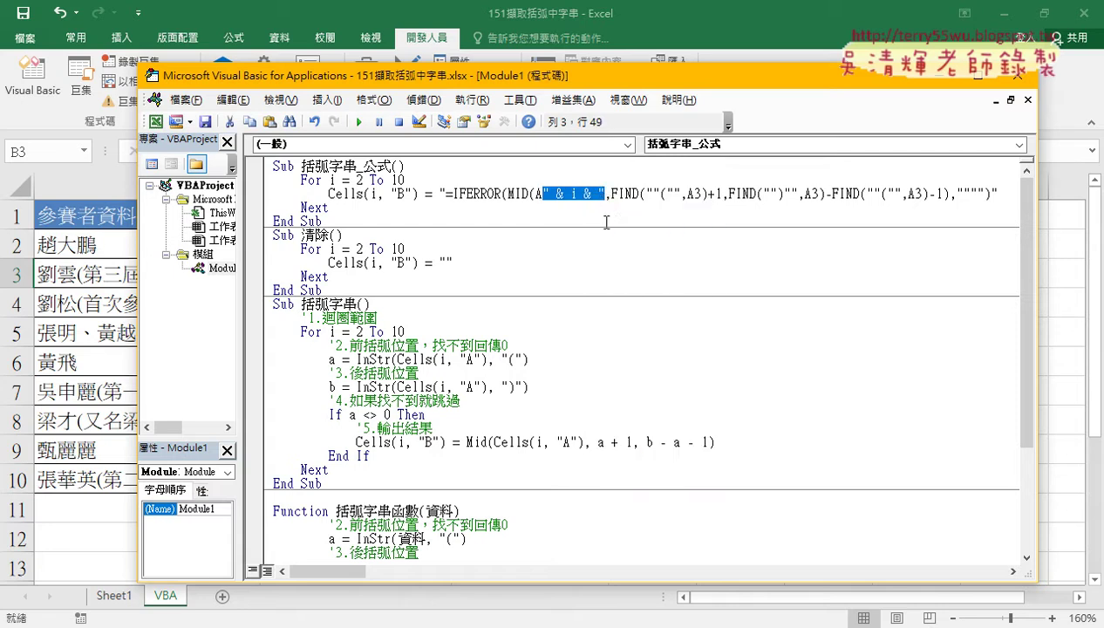
pyautogui.click(698, 194)
pyautogui.rightClick(698, 193)
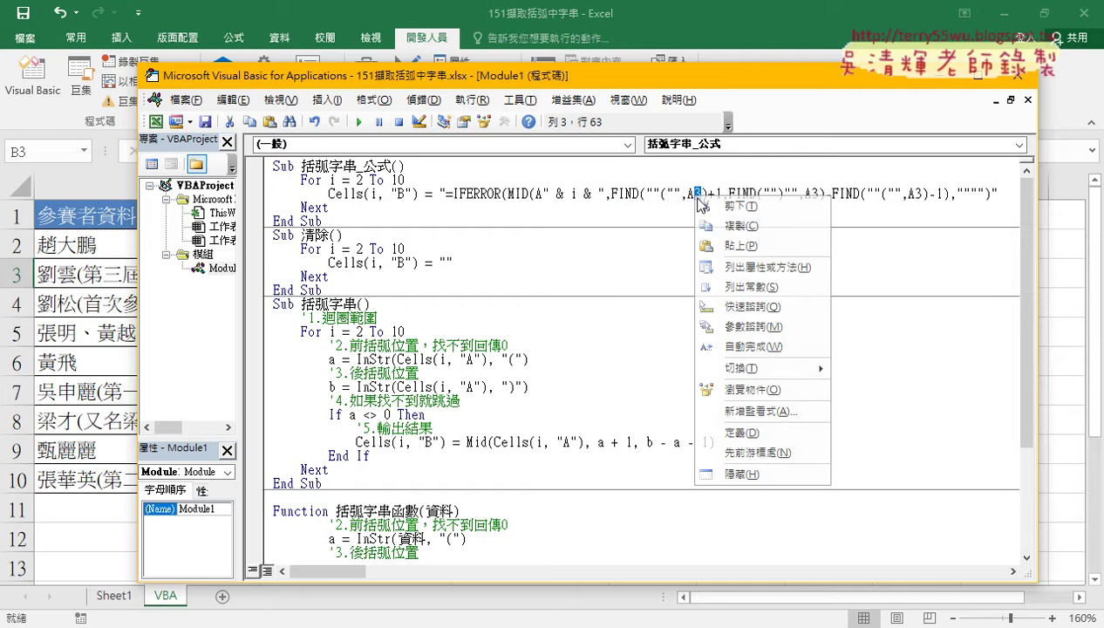
pyautogui.click(742, 244)
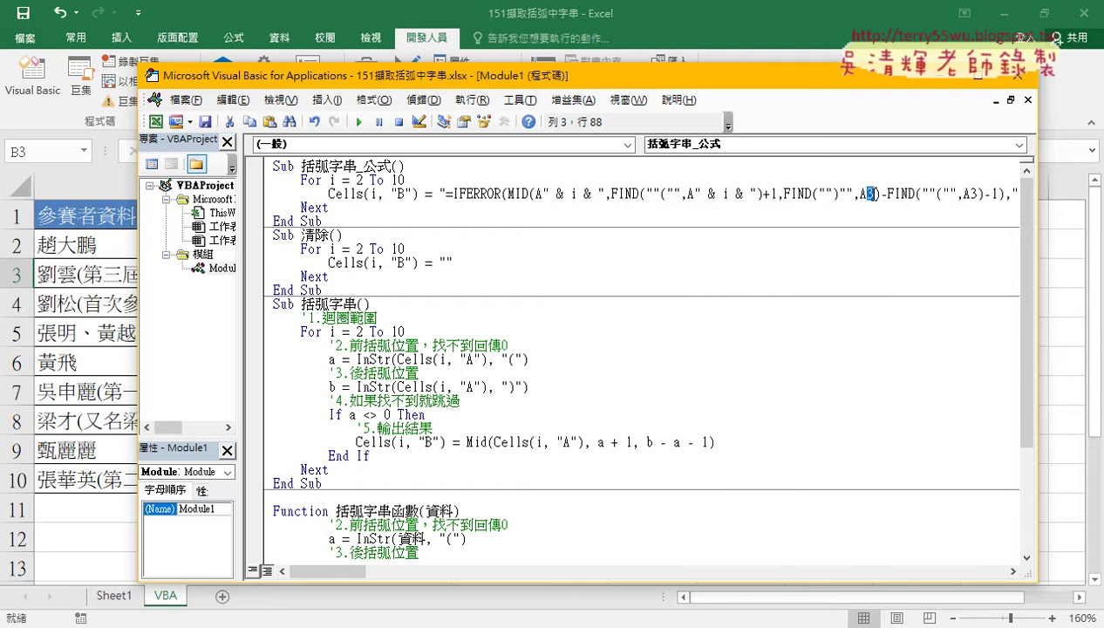
# - Replace the remaining hard-coded 3s in the A3 references with " & i & "
pyautogui.moveTo(862, 194); pyautogui.dragTo(871, 194)
pyautogui.rightClick(870, 195)
pyautogui.click(915, 244)
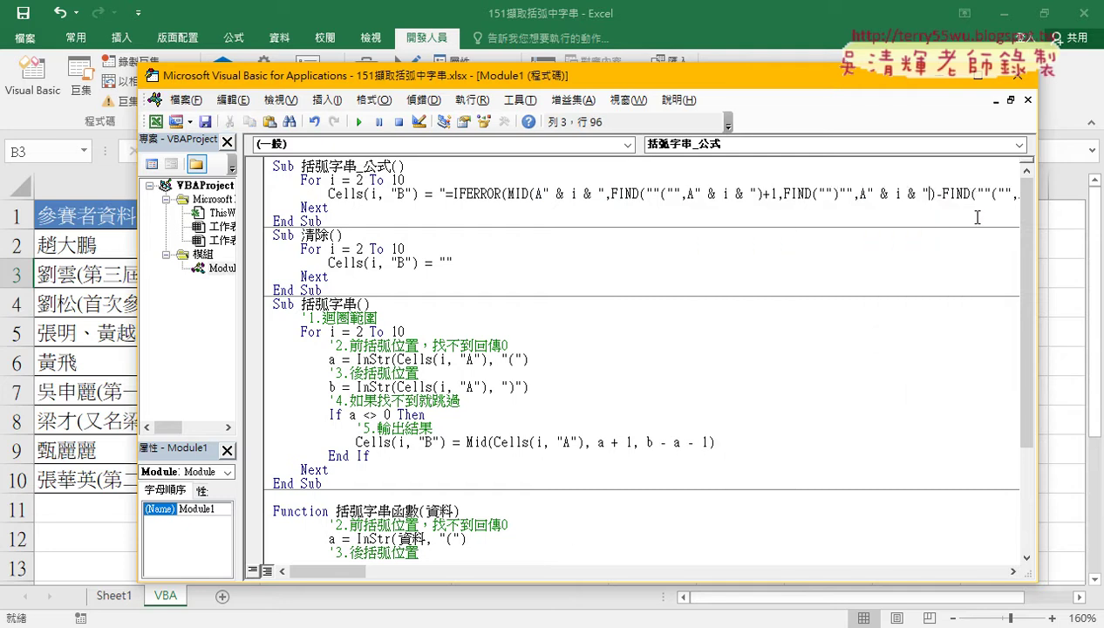
pyautogui.moveTo(362, 574); pyautogui.dragTo(384, 574)
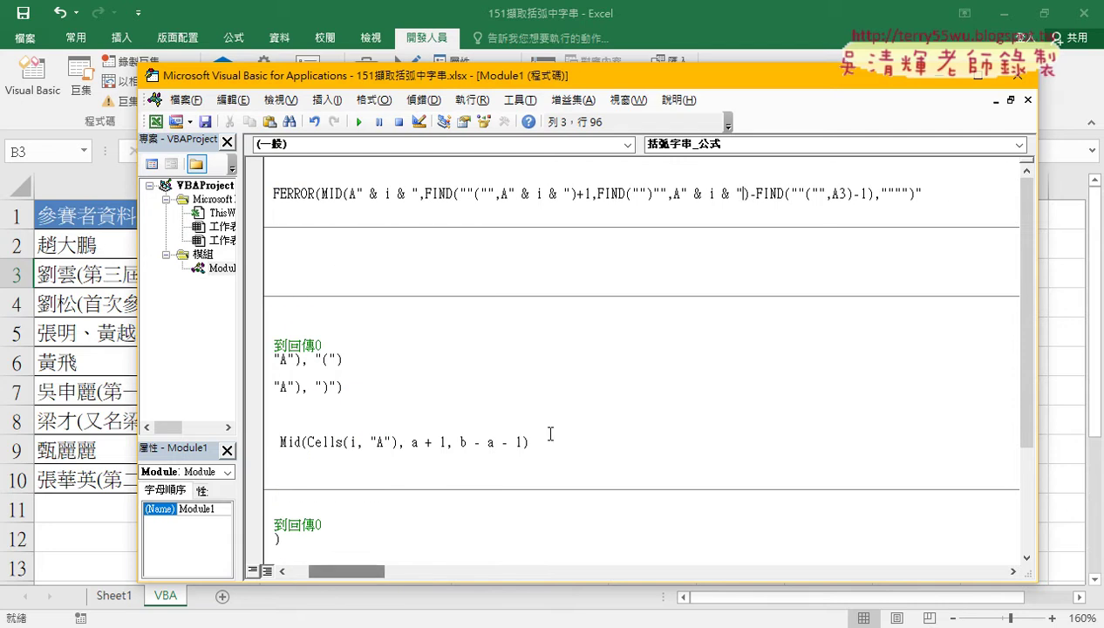
pyautogui.moveTo(840, 194); pyautogui.dragTo(847, 193)
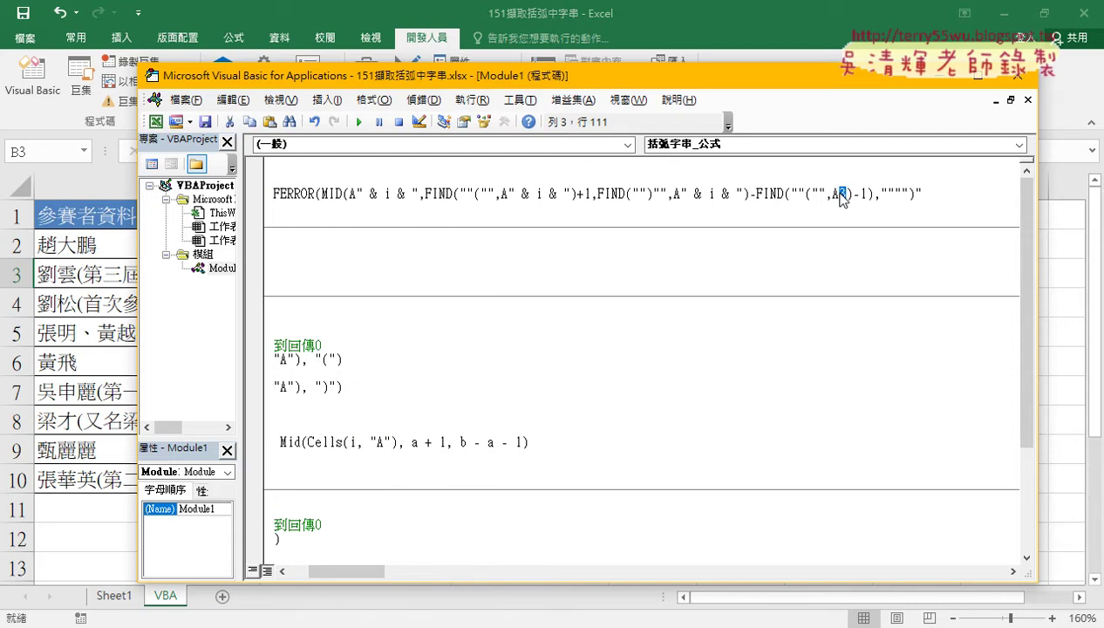
pyautogui.hotkey('ctrl', 'v')
pyautogui.rightClick(840, 197)
pyautogui.click(860, 231)
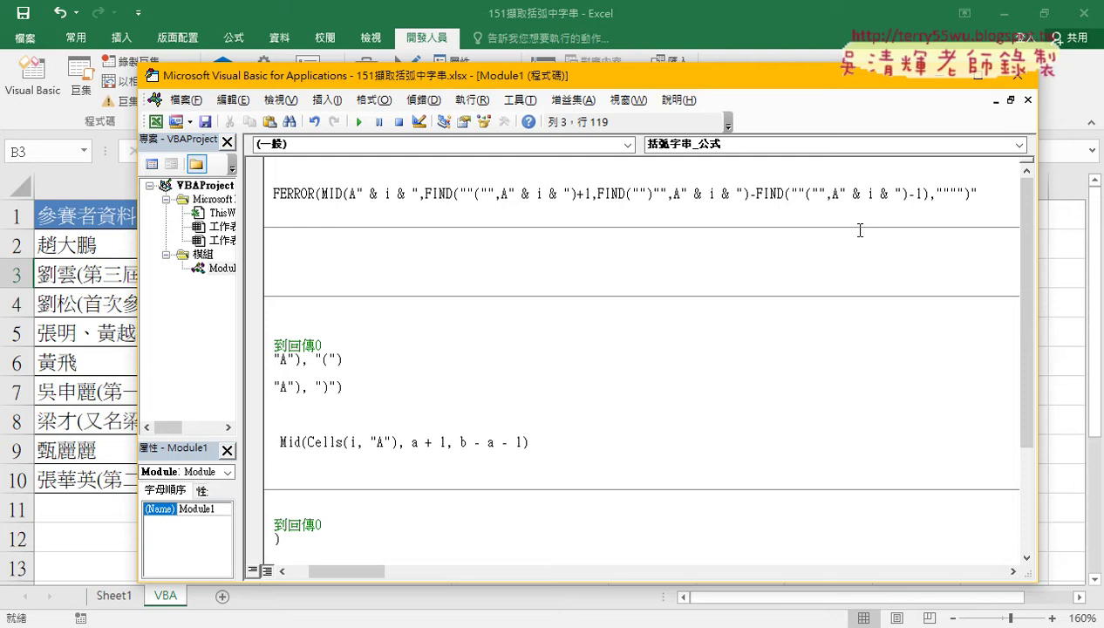
# - Rerun 清除 and 括弧字串_公式 in Excel and check B2's new IFERROR formula
pyautogui.click(89, 354)
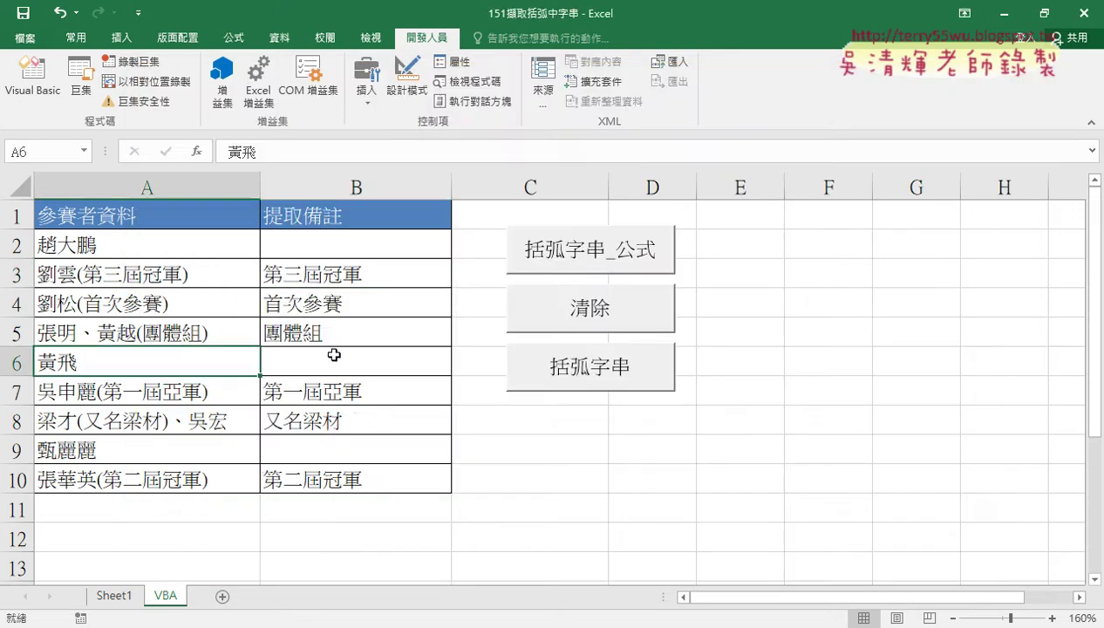
pyautogui.click(575, 321)
pyautogui.click(590, 259)
pyautogui.click(372, 246)
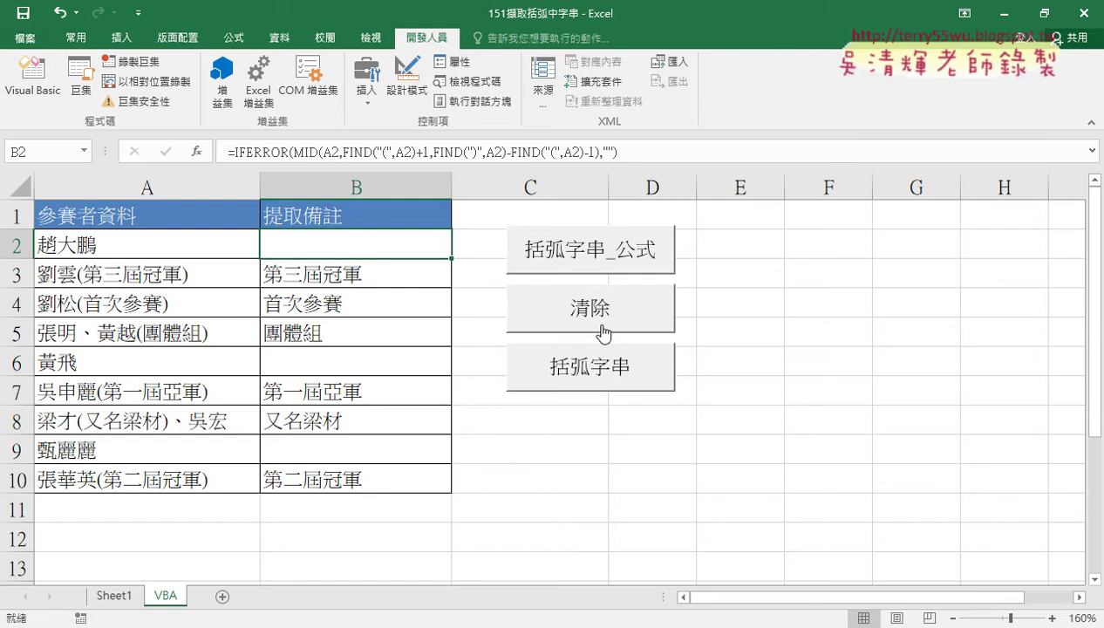
# - Reopen the VBA editor and review the 清除 and 括弧字串_公式 macro code
pyautogui.click(14, 99)
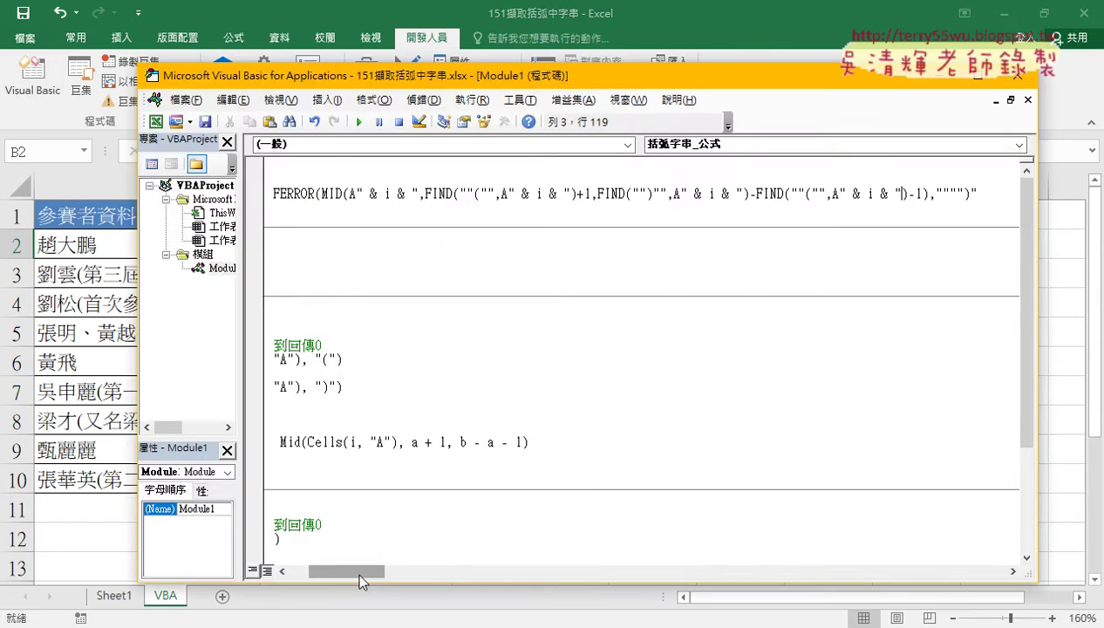
pyautogui.moveTo(348, 572); pyautogui.dragTo(327, 571)
pyautogui.doubleClick(445, 262)
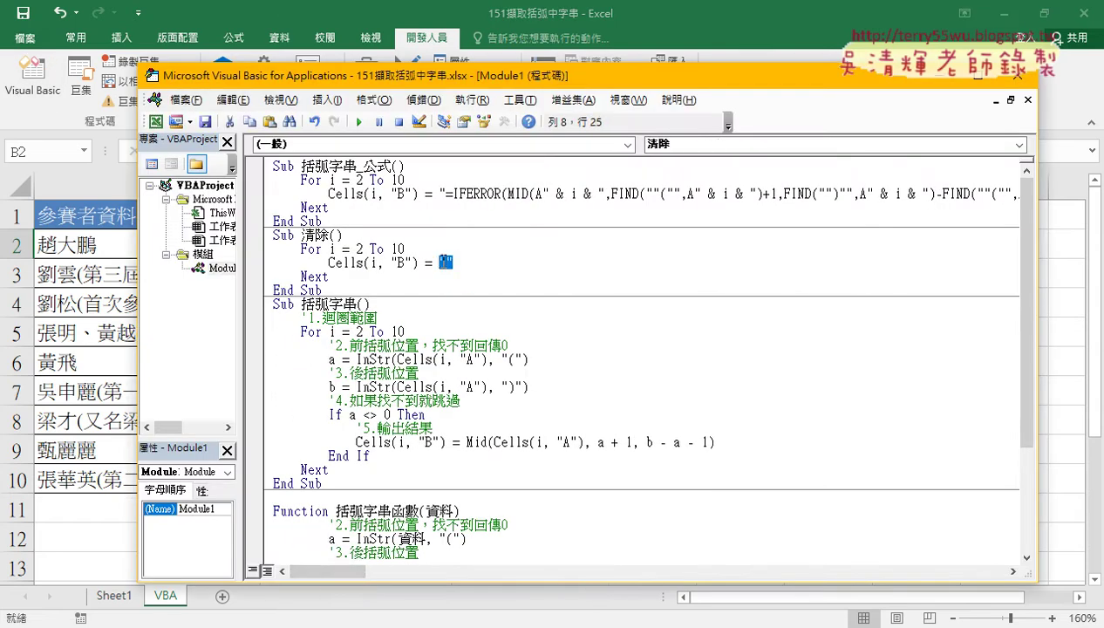
pyautogui.moveTo(336, 222); pyautogui.dragTo(259, 166)
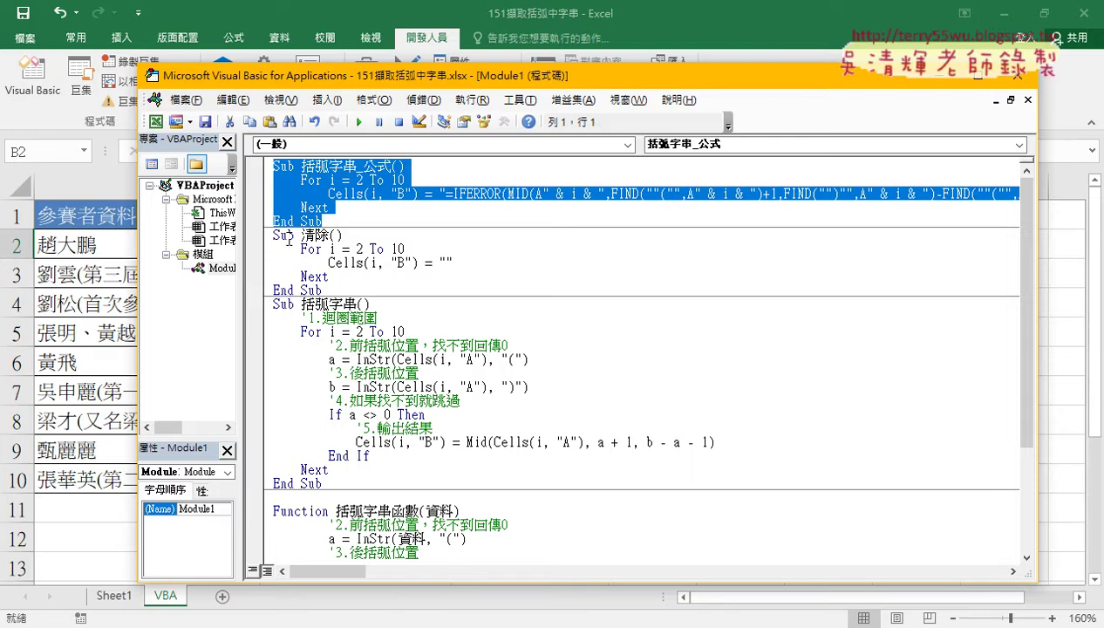
pyautogui.doubleClick(316, 235)
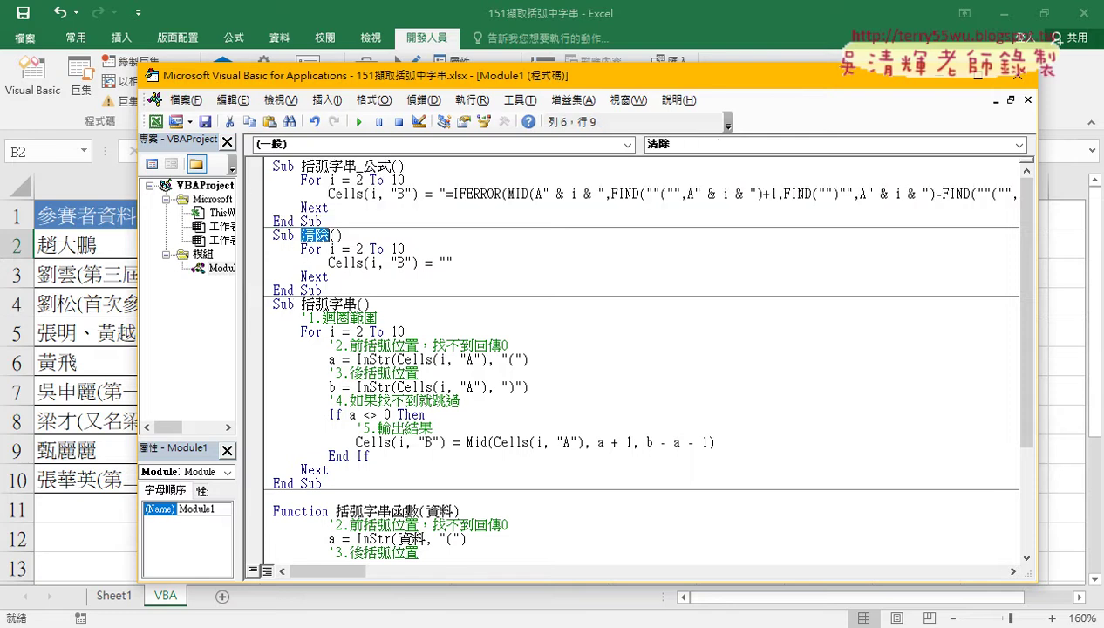
pyautogui.doubleClick(444, 262)
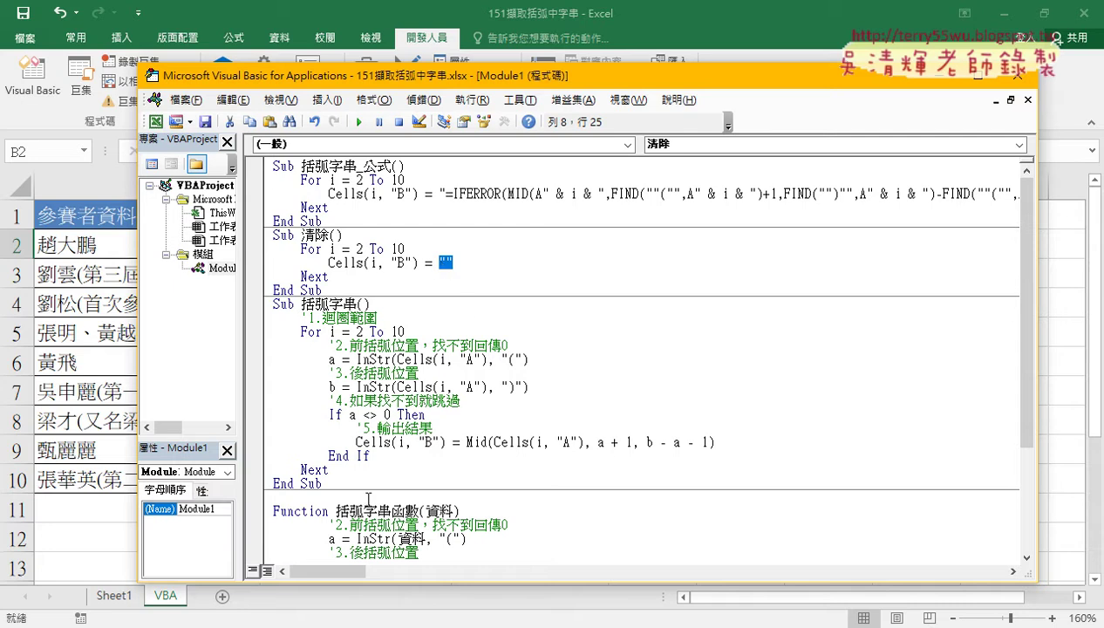
pyautogui.scroll(-2, 364, 494)
pyautogui.scroll(-1, 362, 488)
# - Delete the old 括弧字串 macro body and the 括弧字串函數 function
pyautogui.moveTo(356, 180); pyautogui.dragTo(365, 363)
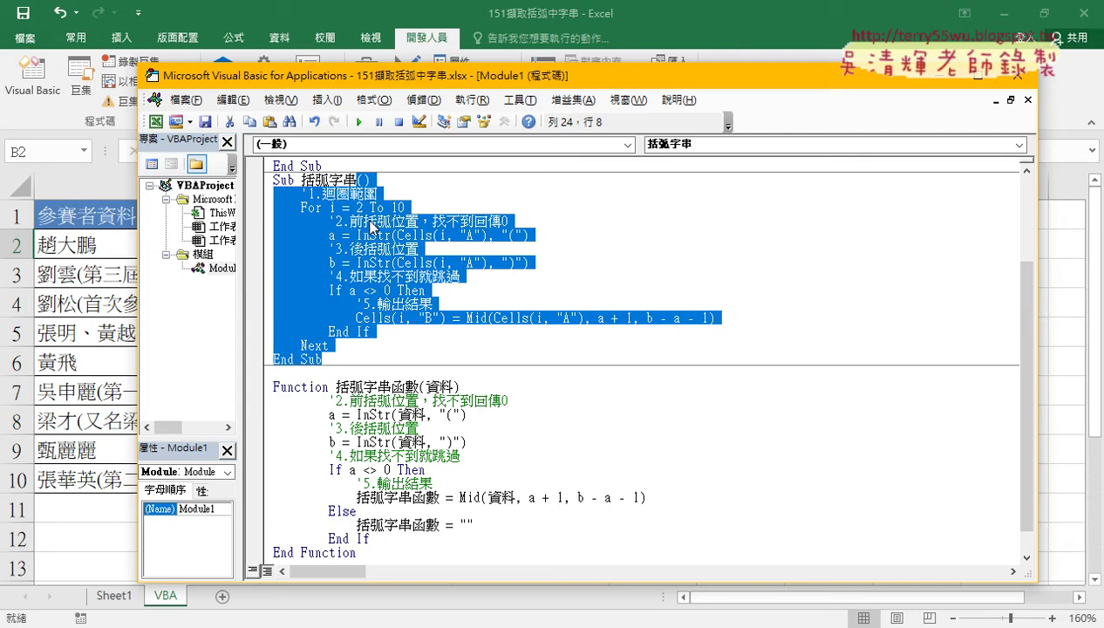
pyautogui.moveTo(354, 180); pyautogui.dragTo(378, 569)
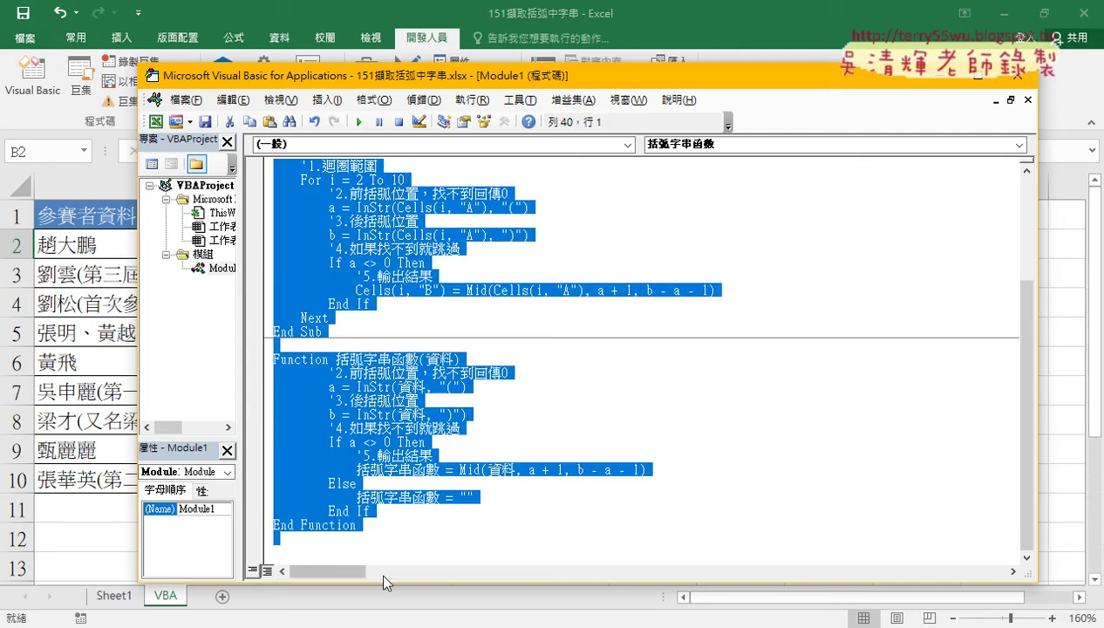
pyautogui.press('Delete')
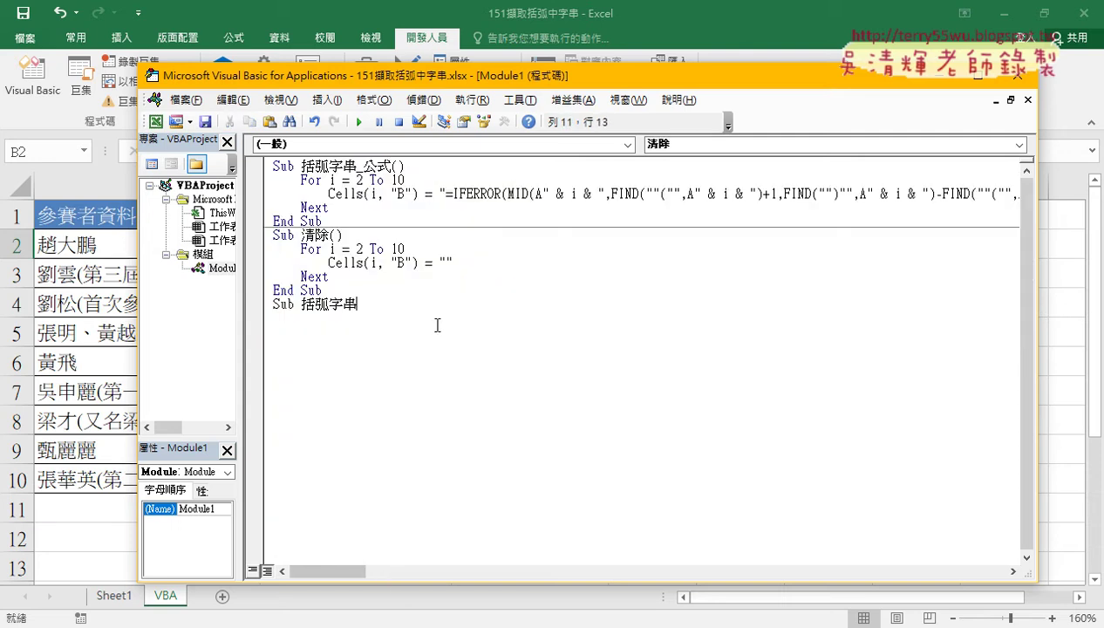
# - Narrow the VBA editor and move it beside the worksheet data
pyautogui.moveTo(471, 77); pyautogui.dragTo(522, 76)
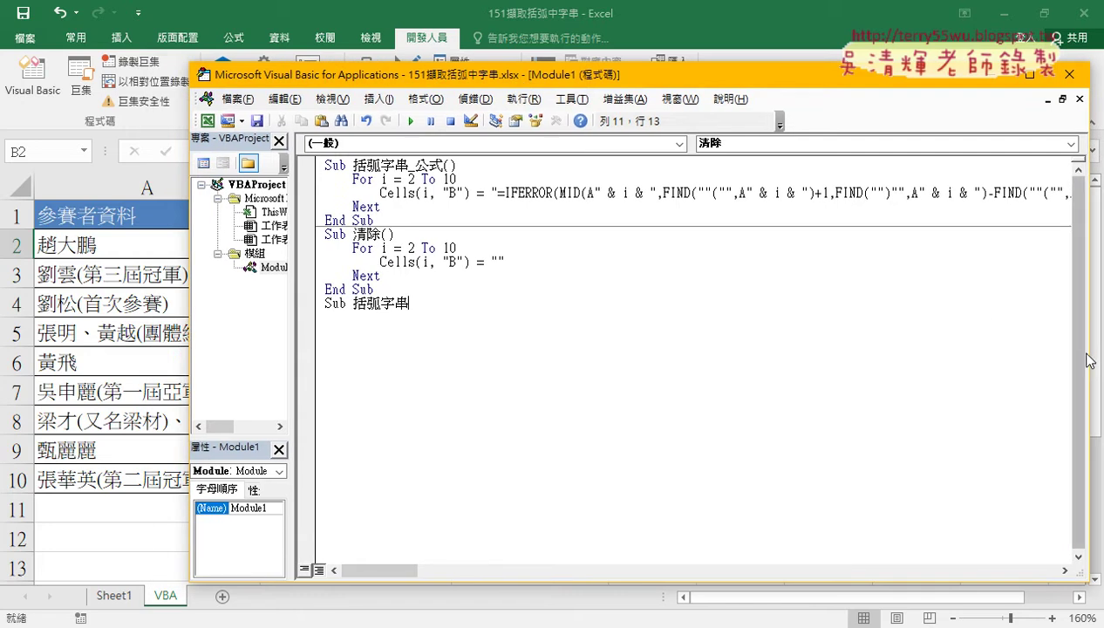
pyautogui.moveTo(1089, 351); pyautogui.dragTo(814, 351)
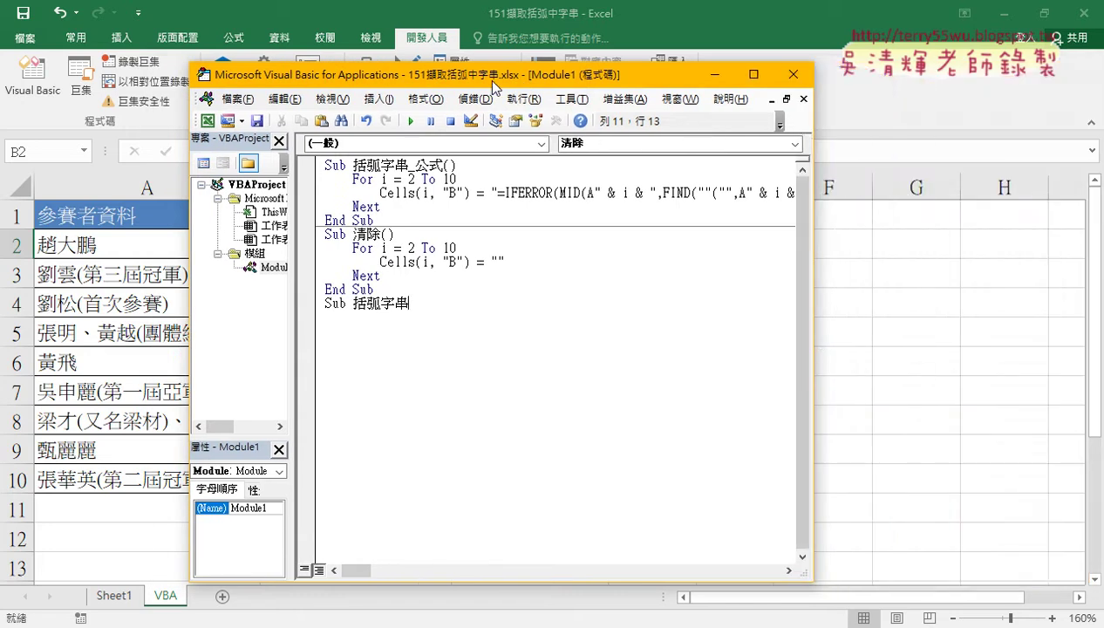
pyautogui.moveTo(483, 85); pyautogui.dragTo(787, 88)
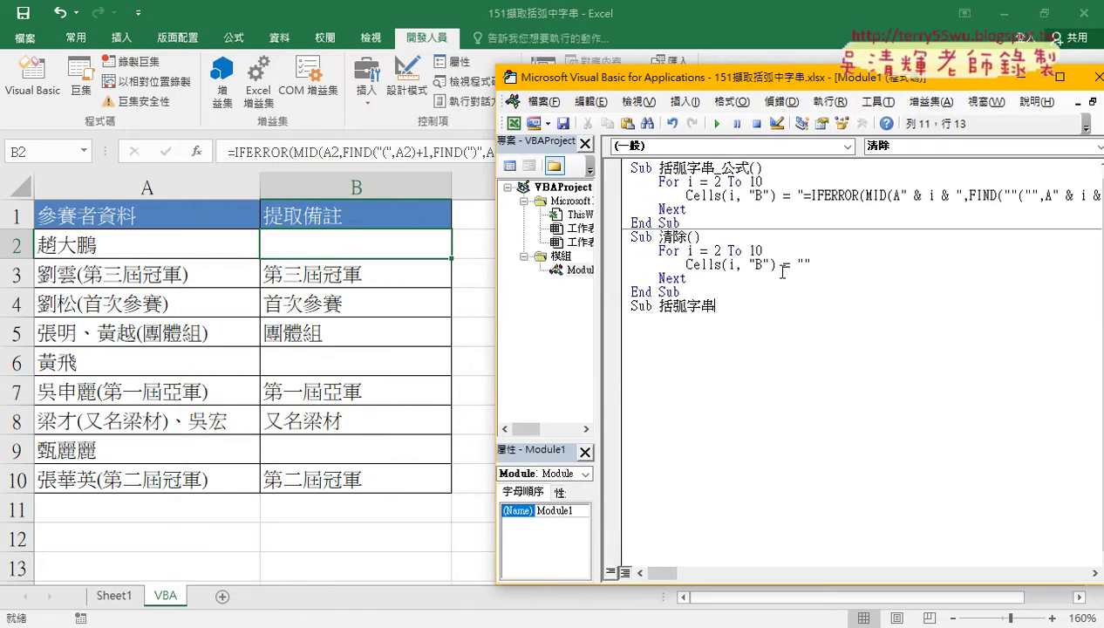
# - Start Sub 括弧字串 with an indented a=vba.InStr( line and open InStr's F1 help
pyautogui.press('Return')
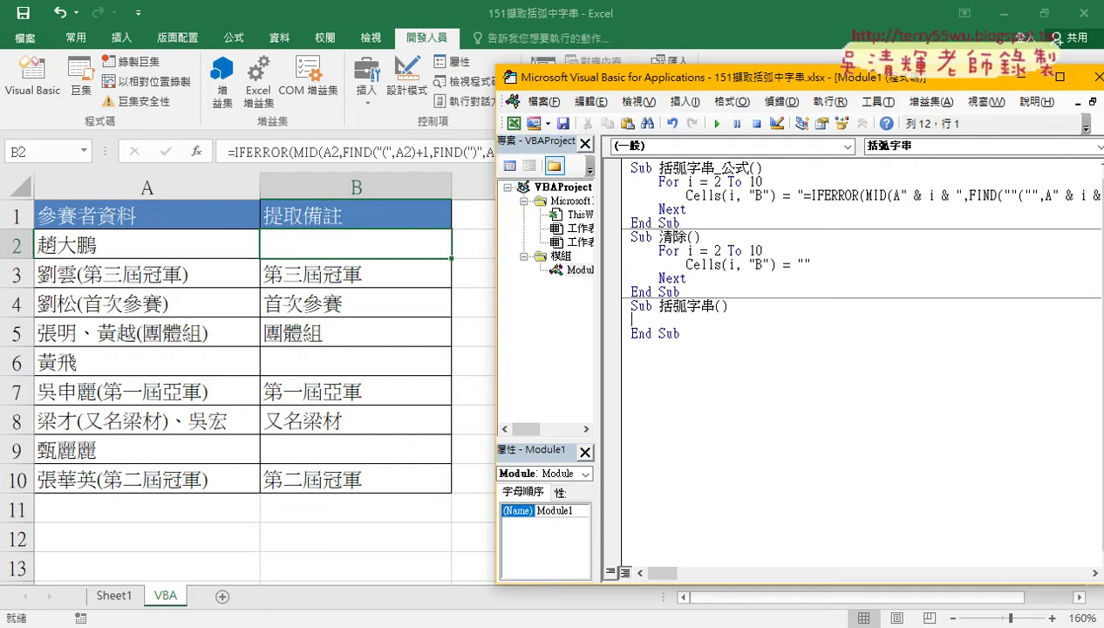
pyautogui.press('Tab')
pyautogui.doubleClick(1000, 196)
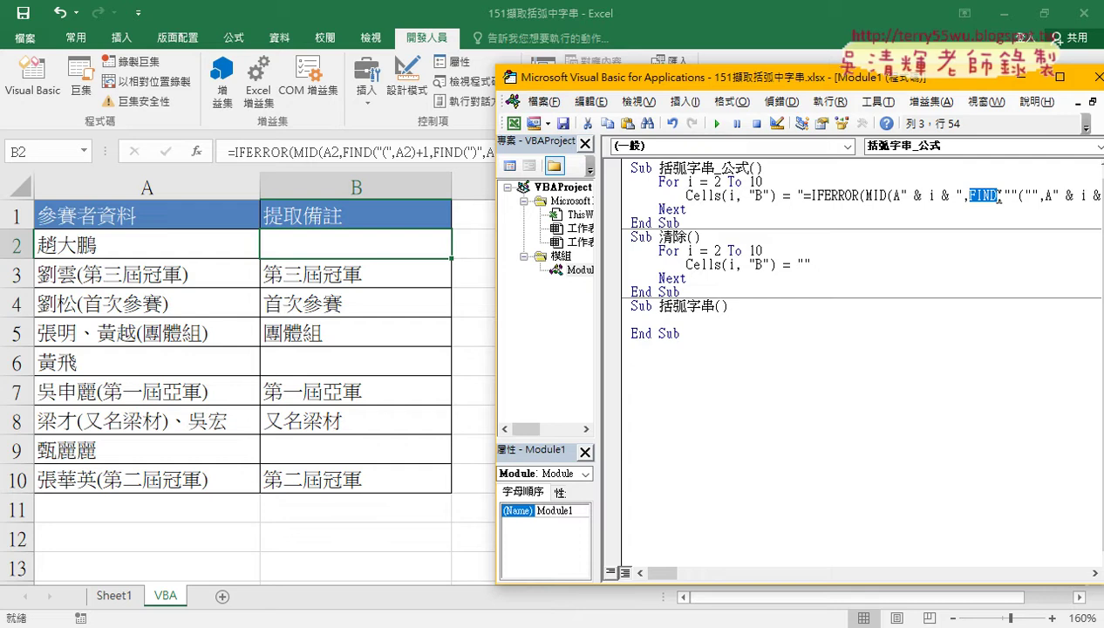
pyautogui.click(747, 320)
pyautogui.write('a')
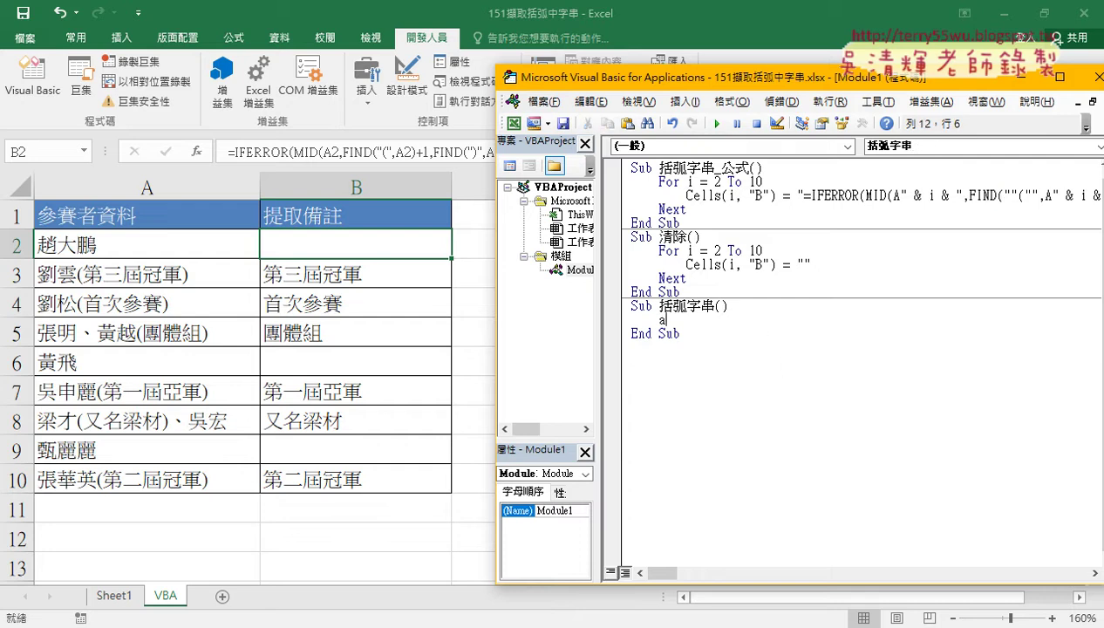
pyautogui.write('=')
pyautogui.write('vba')
pyautogui.write('.')
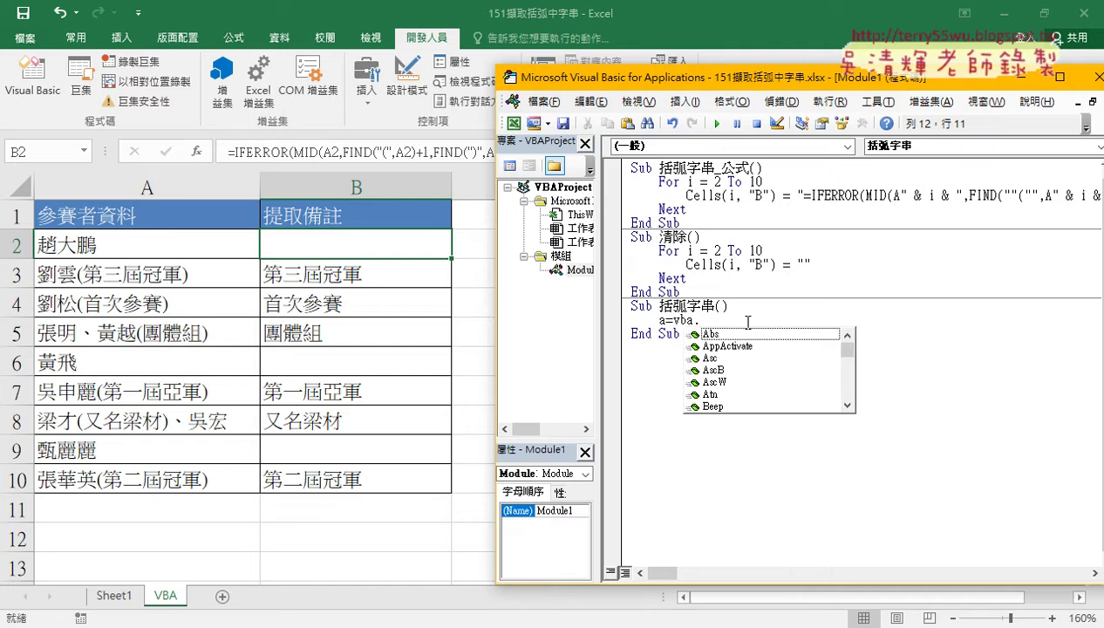
pyautogui.write('in')
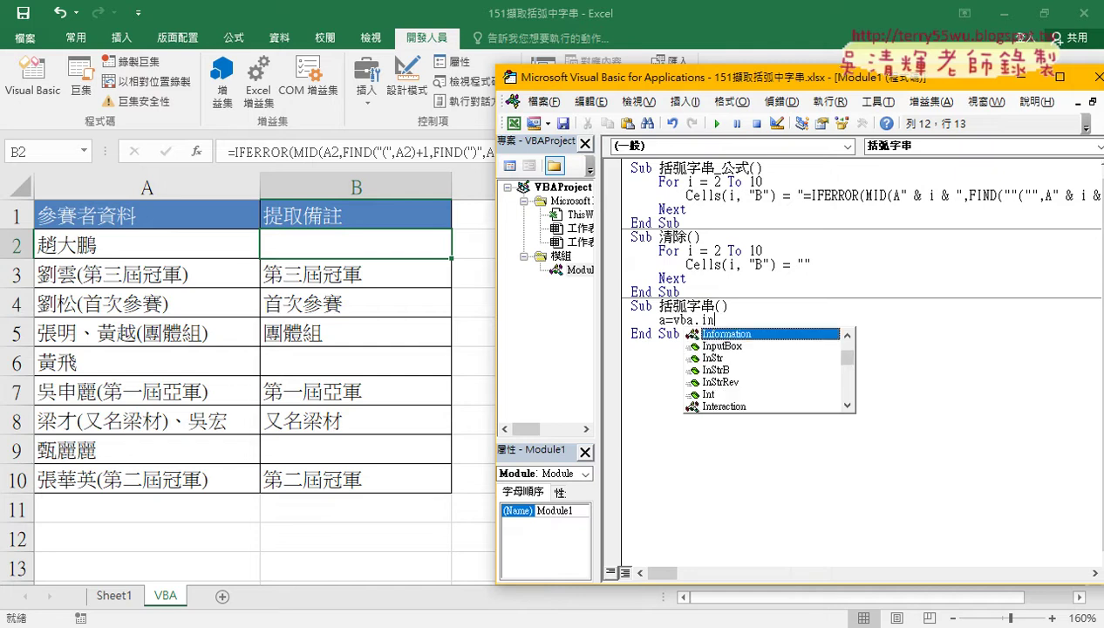
pyautogui.write('str')
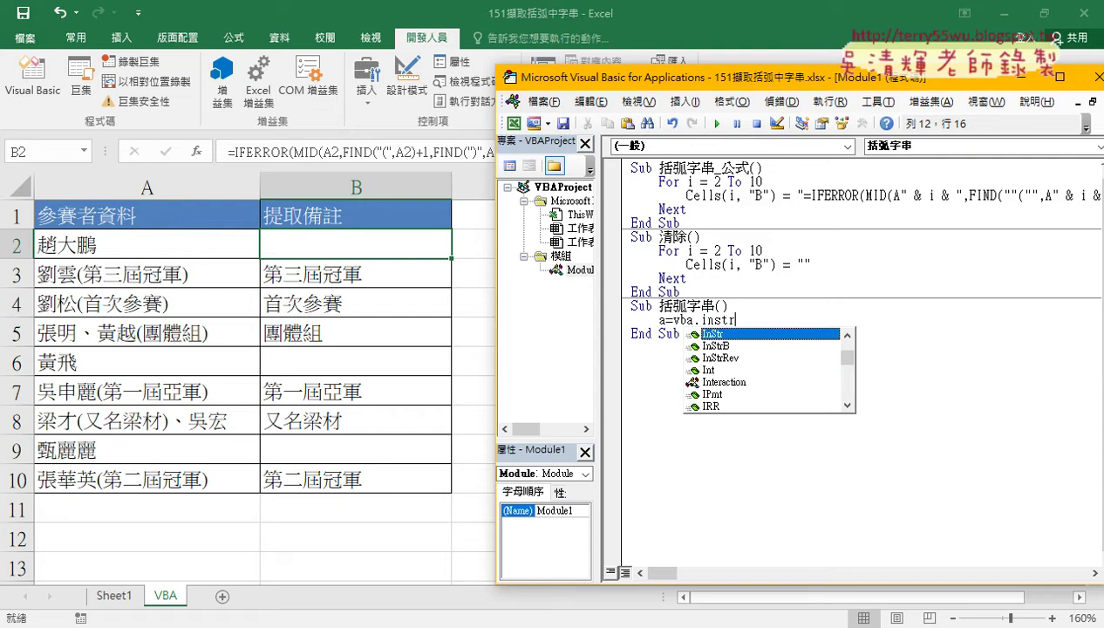
pyautogui.write('(')
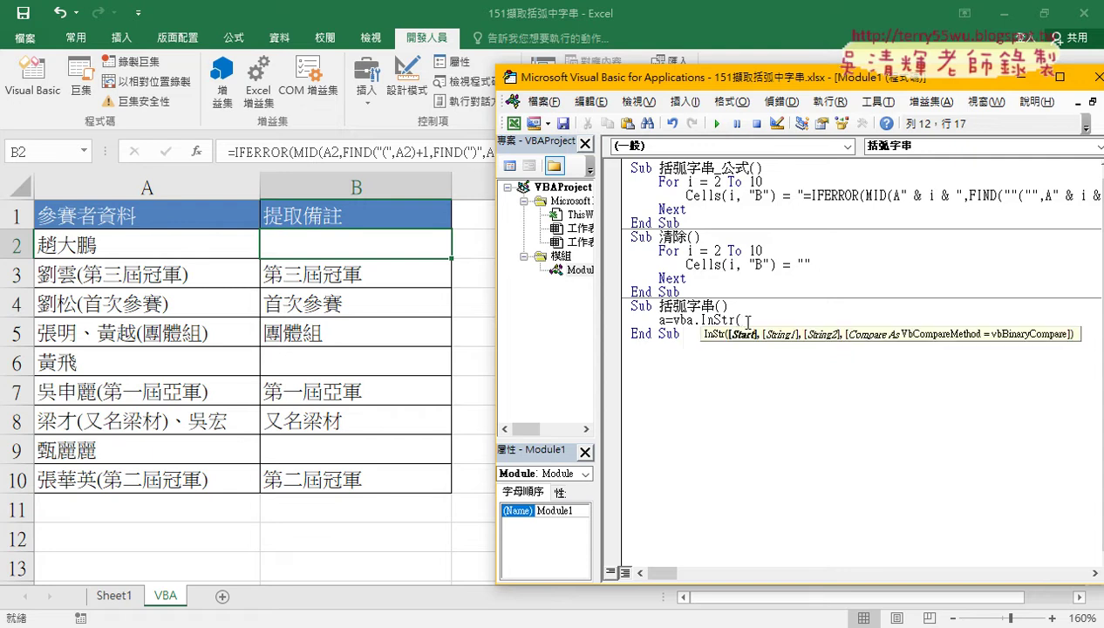
pyautogui.press('Left')
pyautogui.press('Left')
pyautogui.press('Left')
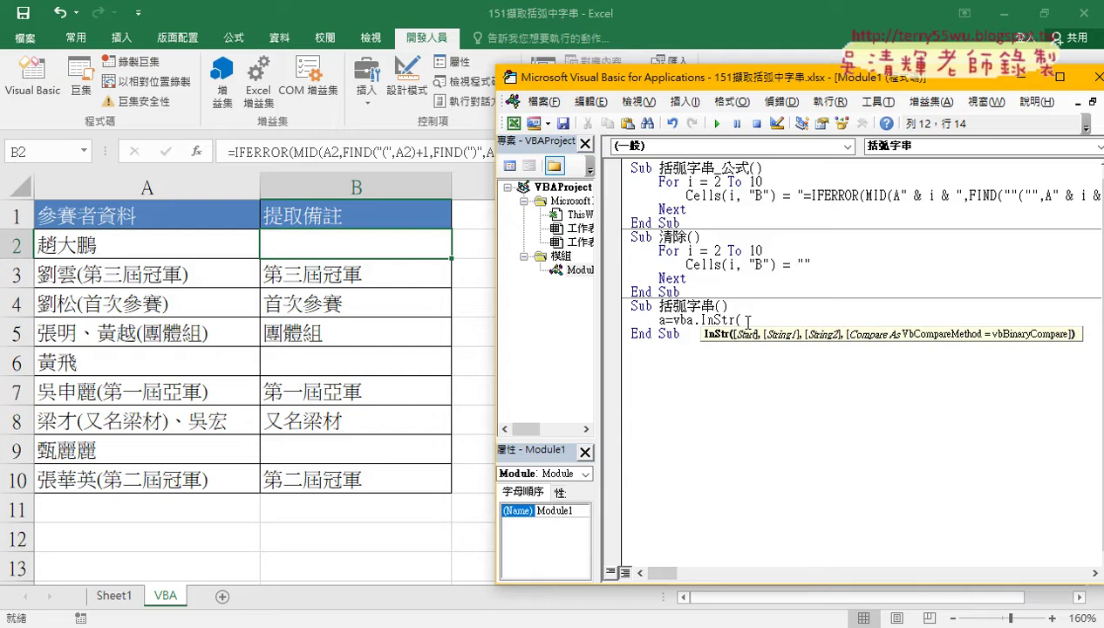
pyautogui.press('F1')
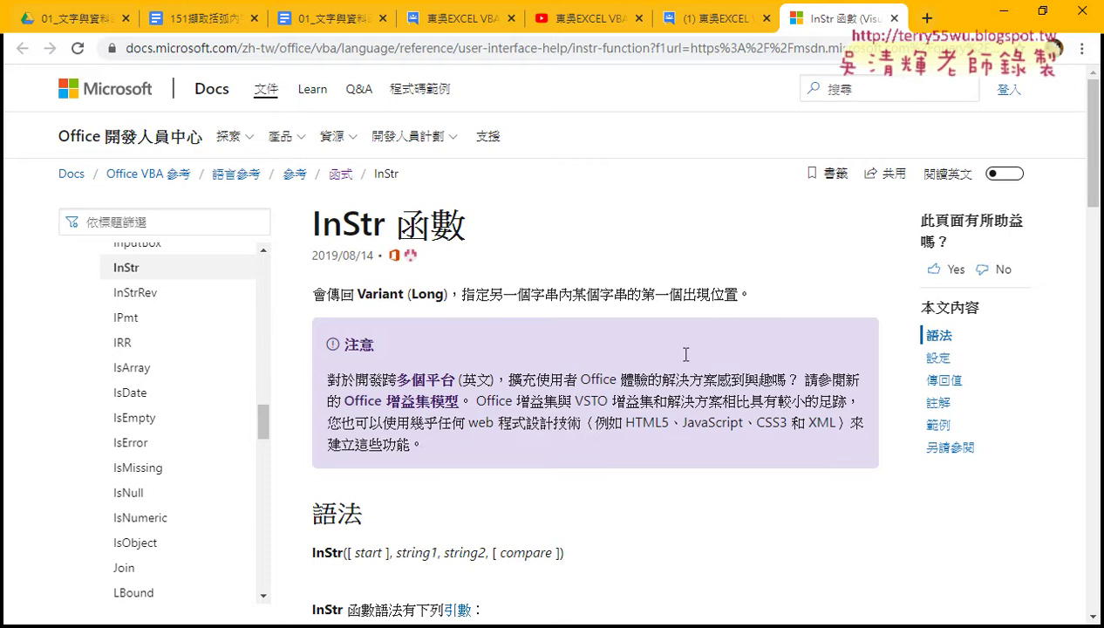
# - Read the InStr syntax and parameter table, then minimize the browser
pyautogui.scroll(-1, 617, 402)
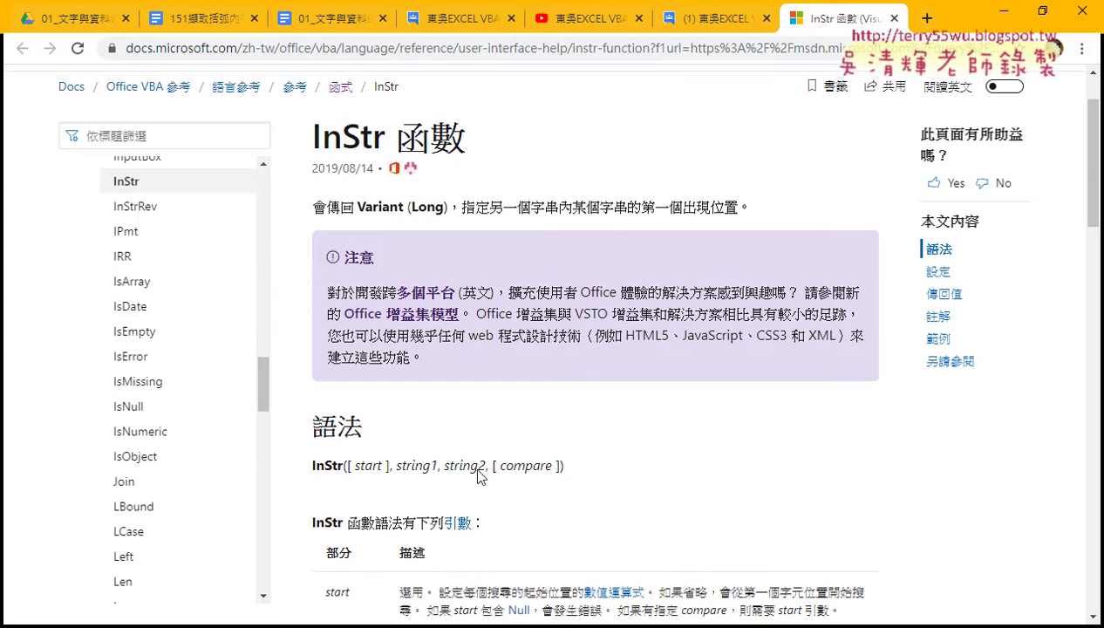
pyautogui.scroll(-2, 478, 471)
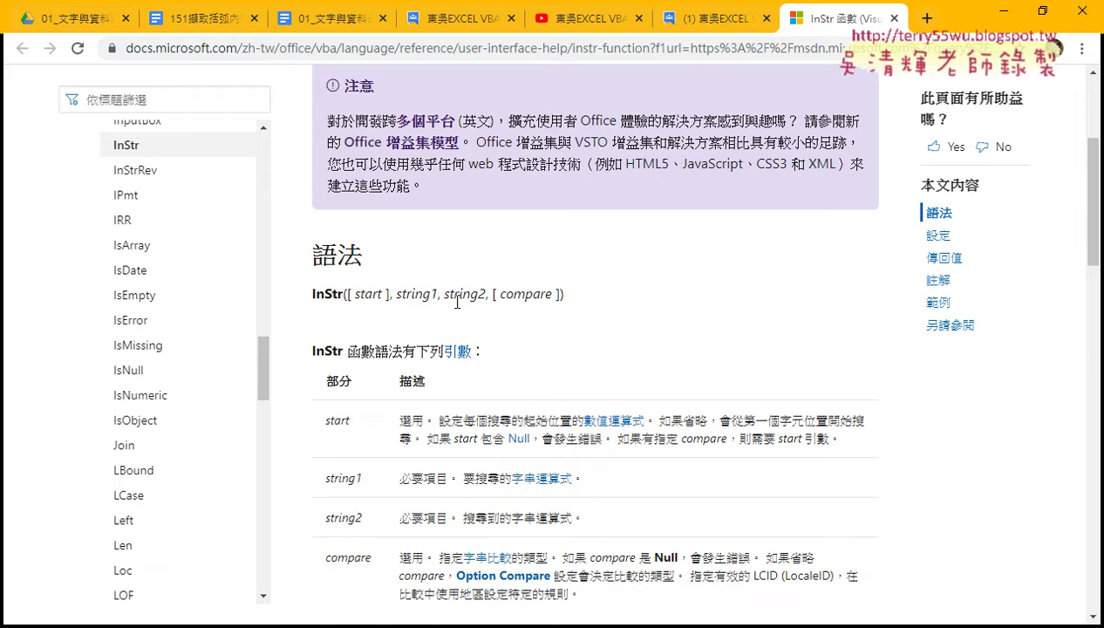
pyautogui.click(1000, 15)
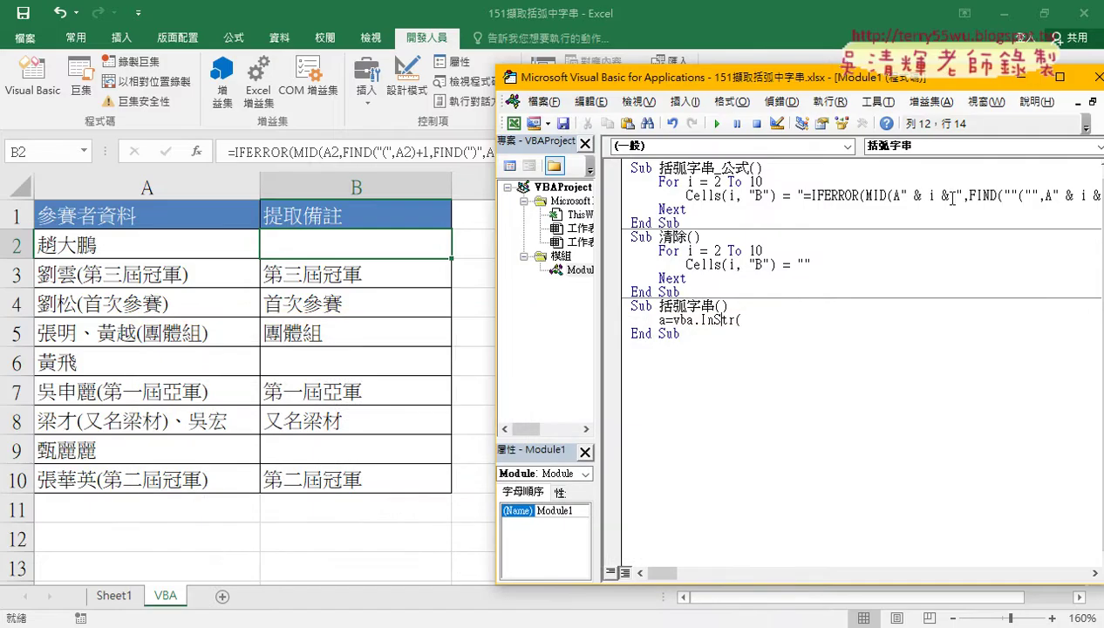
# - Copy the For i = 2 To 10 … Next loop from Sub 清除 into 括弧字串
pyautogui.click(769, 321)
pyautogui.press('Up')
pyautogui.press('Return')
pyautogui.press('Return')
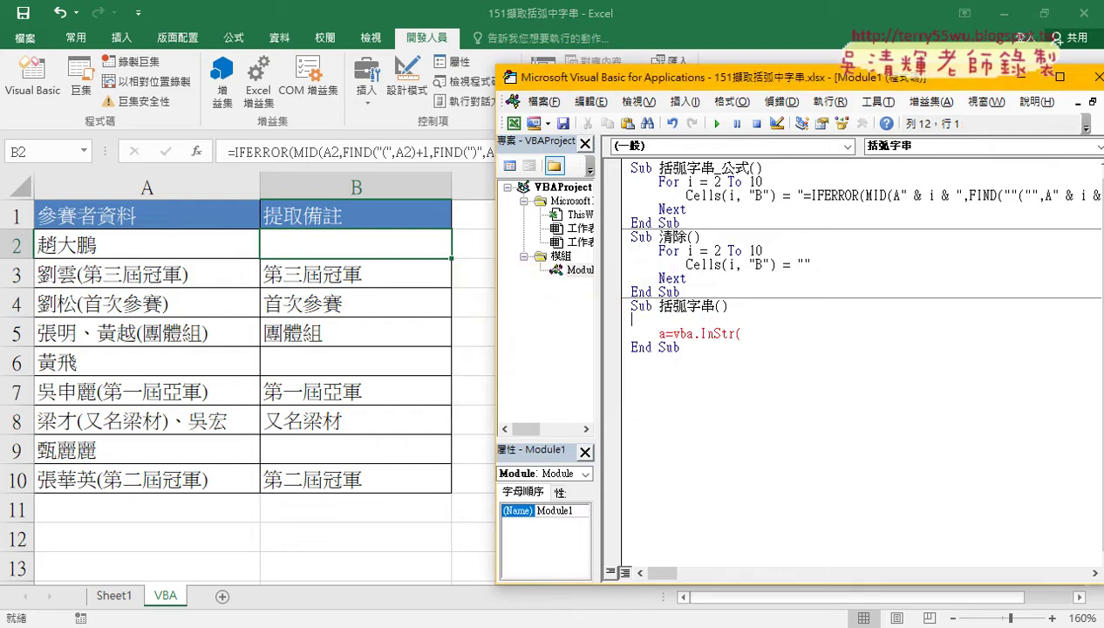
pyautogui.press('Tab')
pyautogui.moveTo(687, 278)
pyautogui.mouseDown()
pyautogui.moveTo(634, 249)
pyautogui.moveTo(629, 321)
pyautogui.mouseUp()
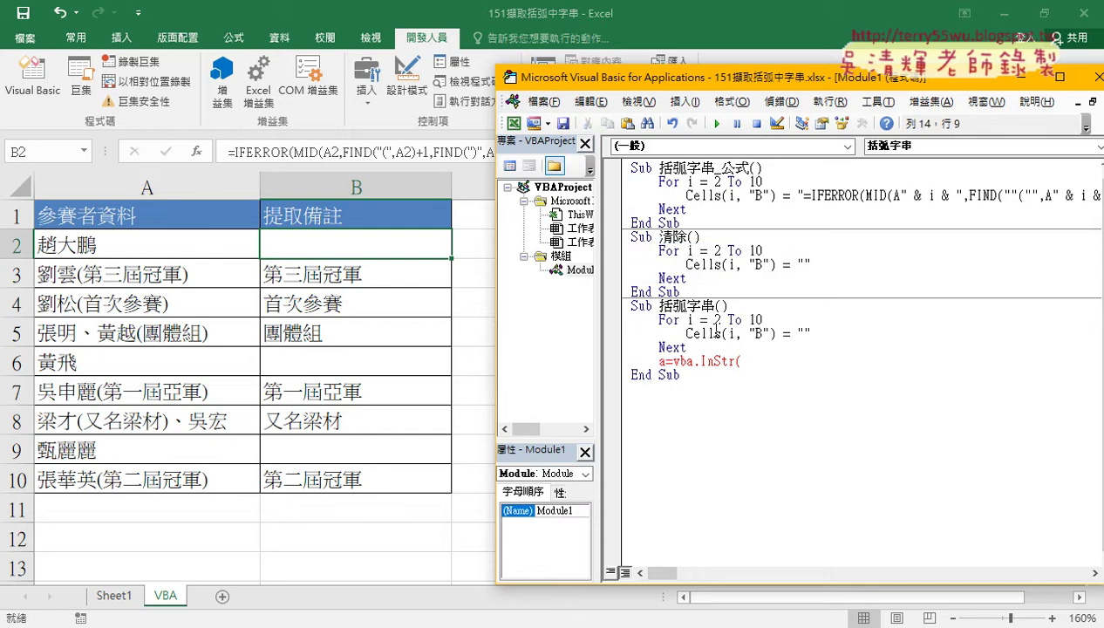
# - Delete the copied Cells line and move the a=vba.InStr( line inside the loop
pyautogui.click(812, 332)
pyautogui.moveTo(811, 332); pyautogui.dragTo(687, 333)
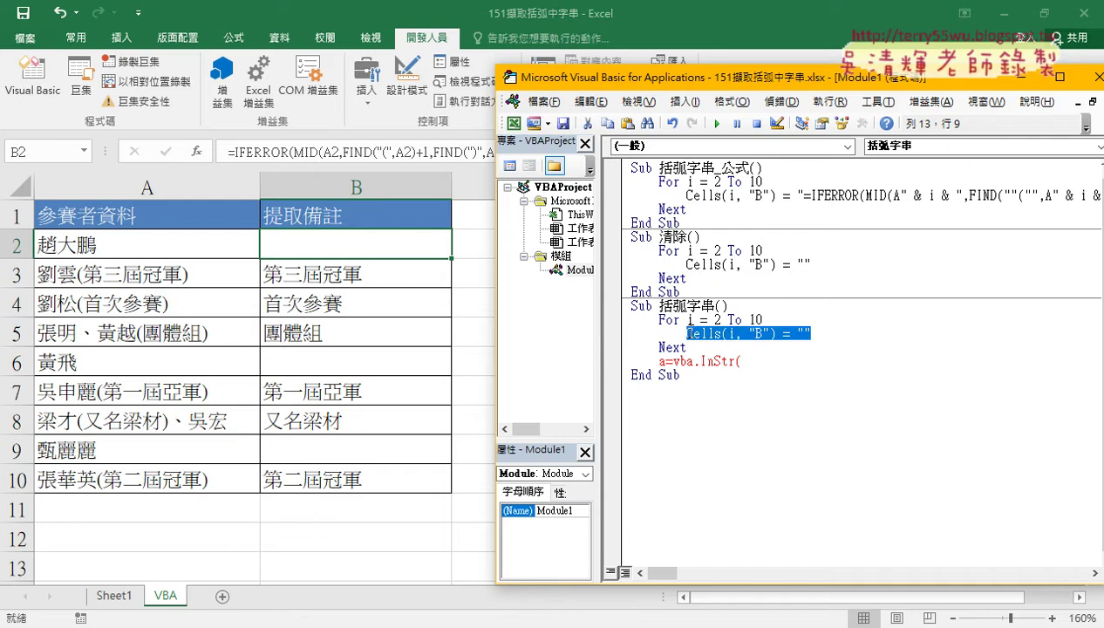
pyautogui.press('Delete')
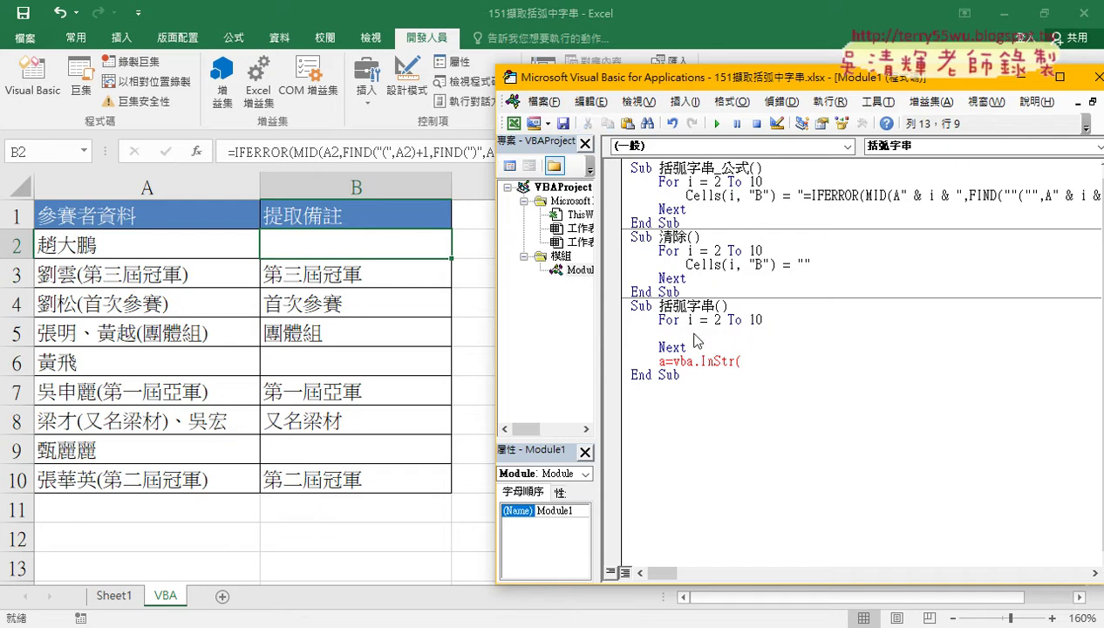
pyautogui.moveTo(742, 360)
pyautogui.mouseDown()
pyautogui.moveTo(659, 361)
pyautogui.moveTo(705, 334)
pyautogui.moveTo(687, 334)
pyautogui.mouseUp()
# - Complete the line as a = VBA.InStr(Cells(i, "A"), "(")
pyautogui.click(797, 332)
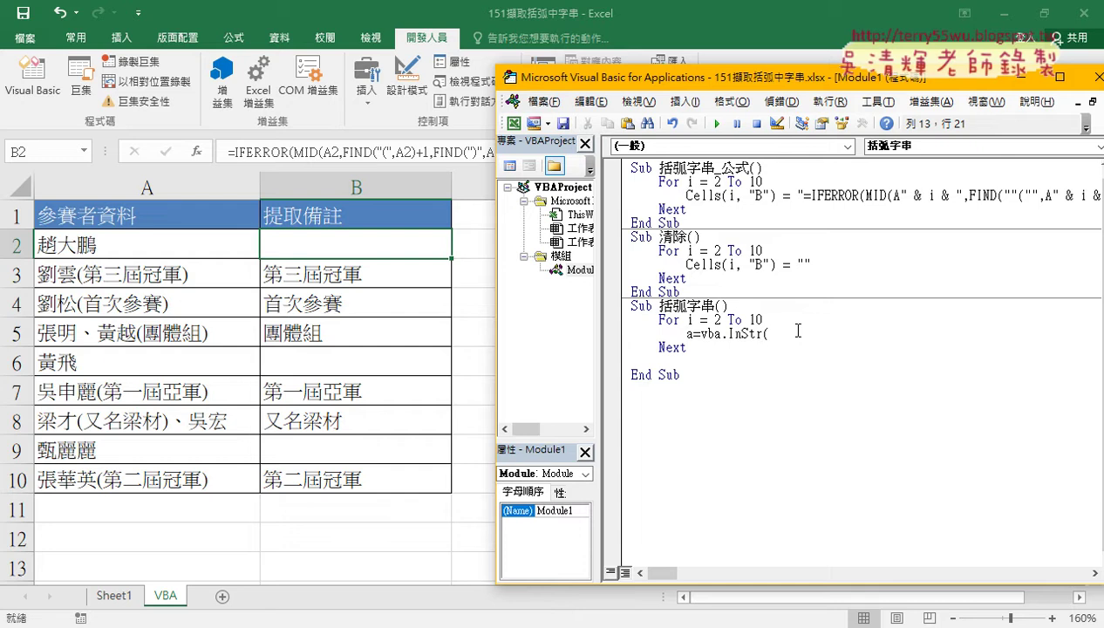
pyautogui.write('cell')
pyautogui.write('s(')
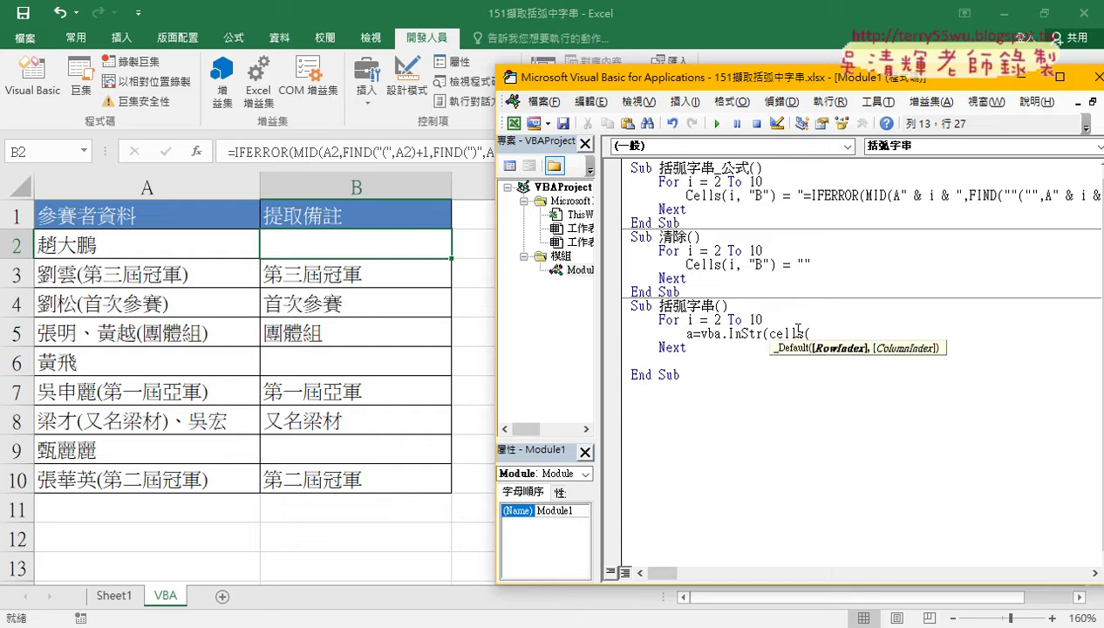
pyautogui.write('i')
pyautogui.write(',"A')
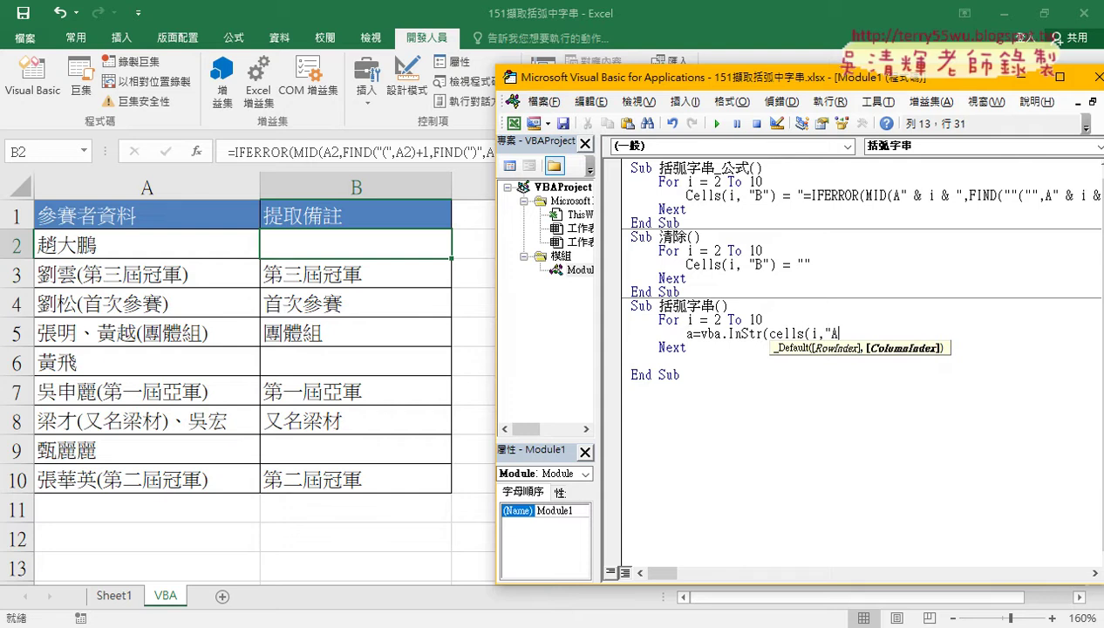
pyautogui.write('")')
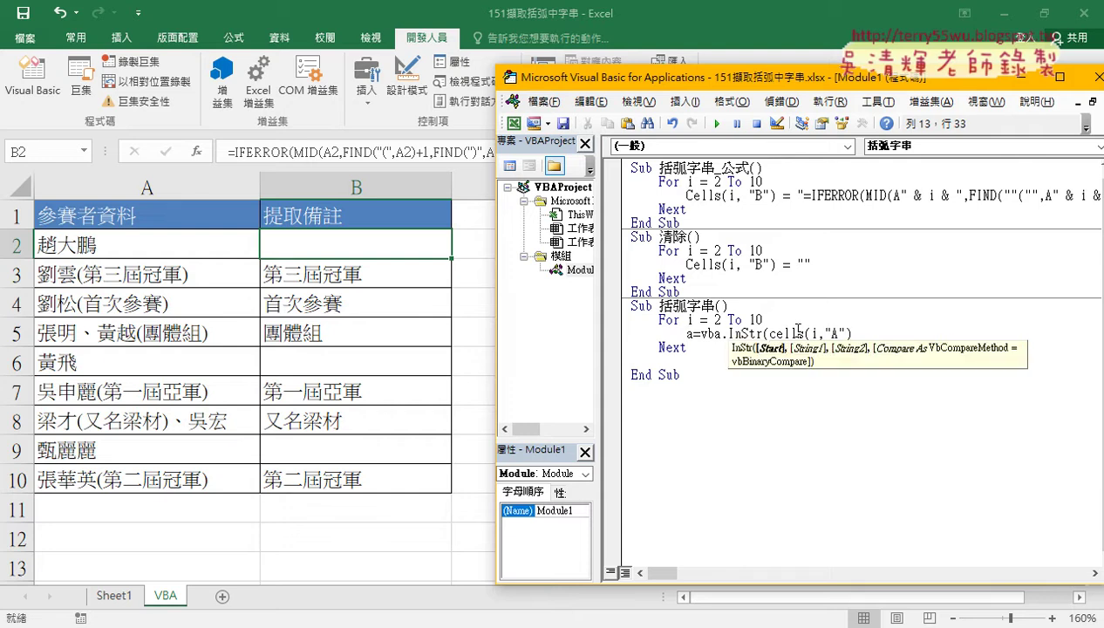
pyautogui.write(',')
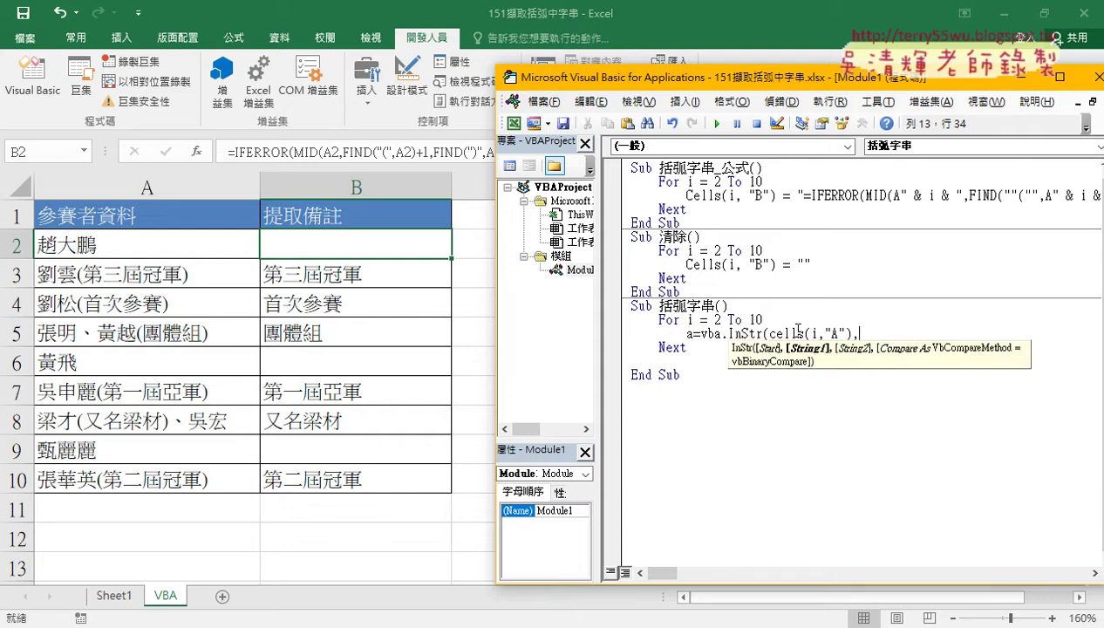
pyautogui.write('"(')
pyautogui.write('")')
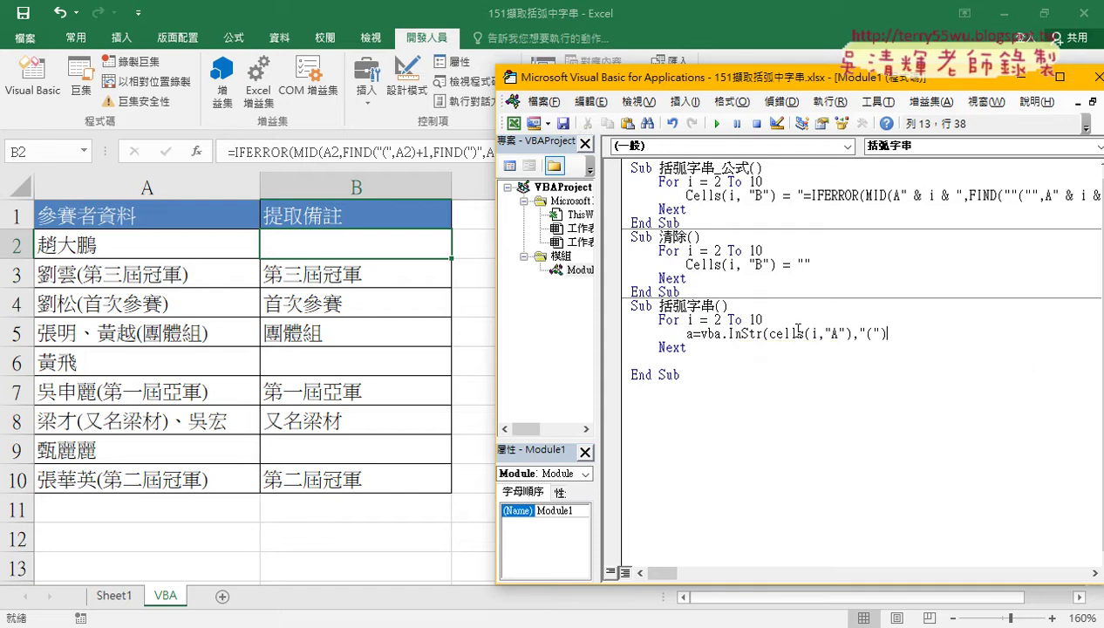
pyautogui.press('Down')
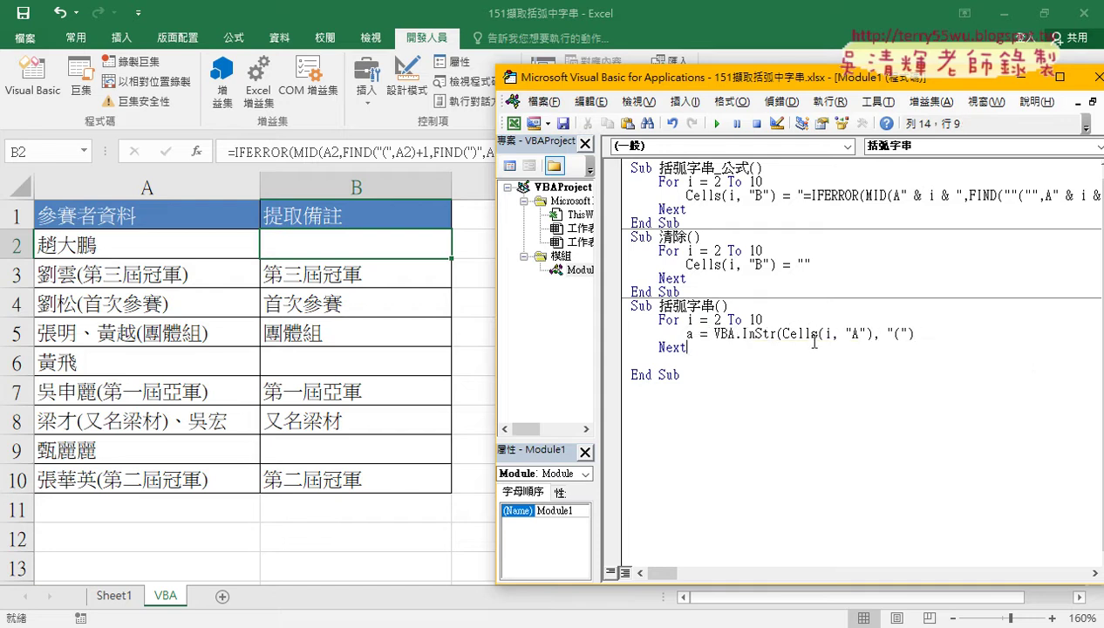
pyautogui.doubleClick(688, 334)
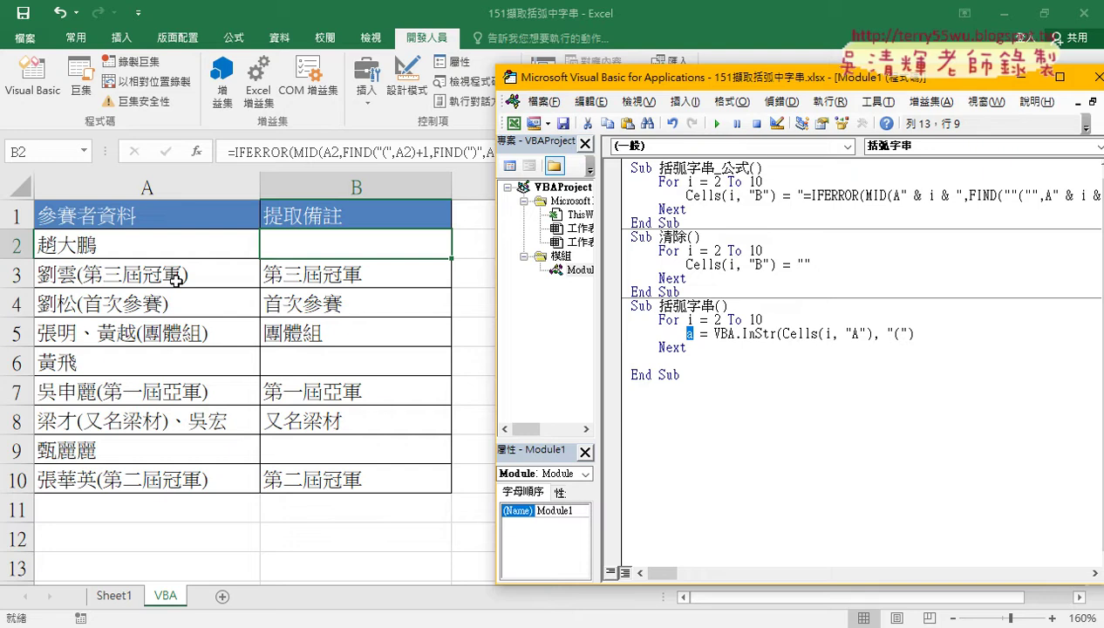
# - Add b = VBA.InStr(Cells(i, "A"), ")") below it by copying and editing the a line
pyautogui.click(936, 332)
pyautogui.press('Return')
pyautogui.write('b')
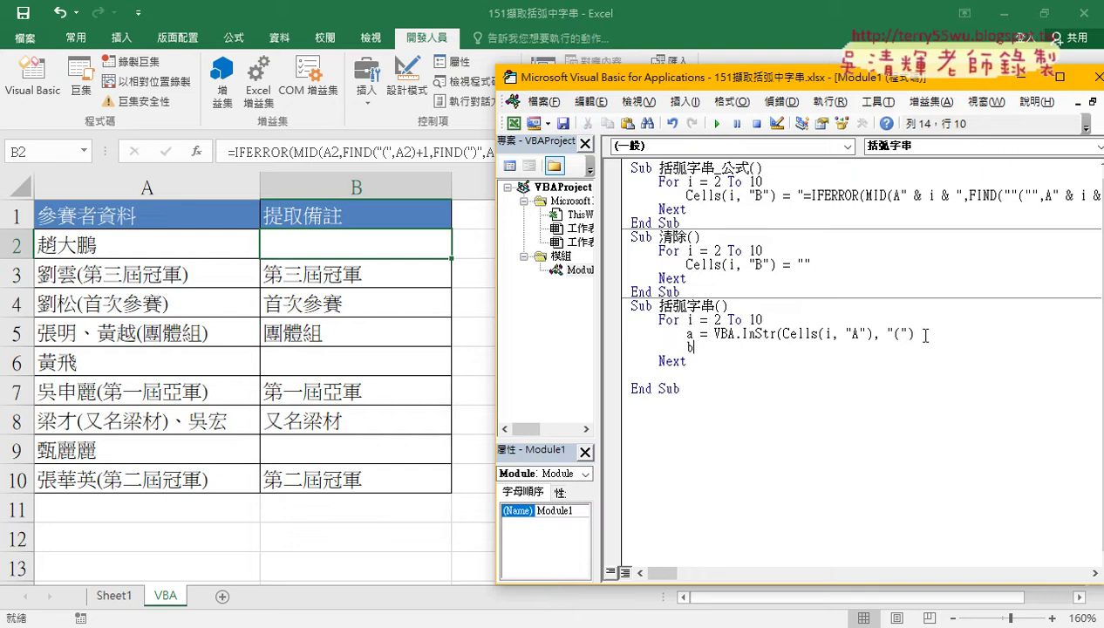
pyautogui.moveTo(915, 334); pyautogui.dragTo(687, 335)
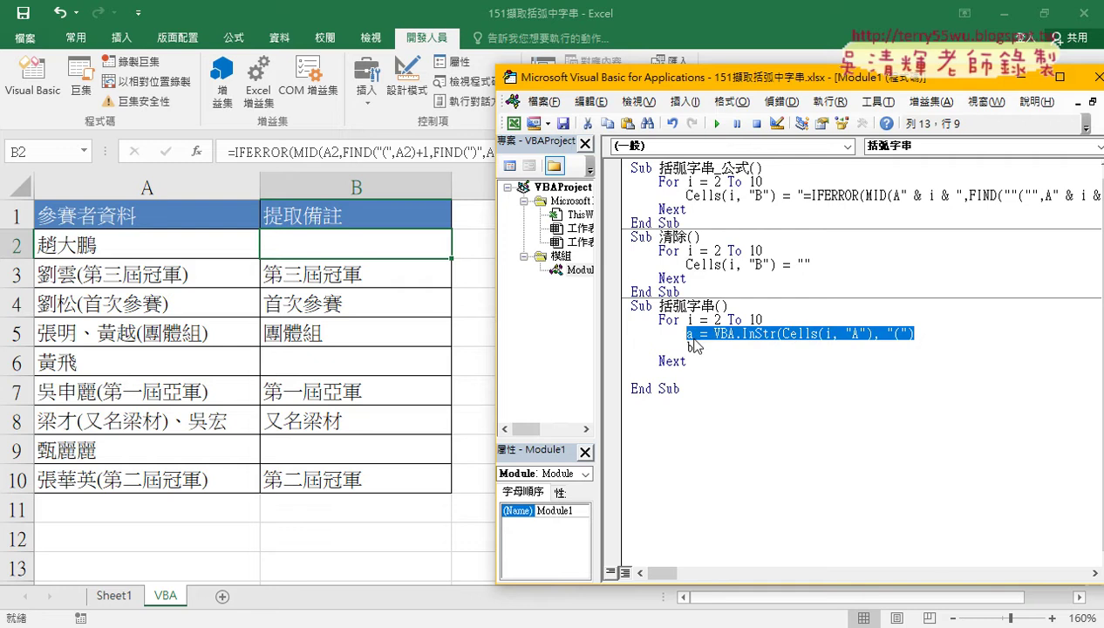
pyautogui.hotkey('ctrl', 'c')
pyautogui.click(695, 349)
pyautogui.doubleClick(688, 348)
pyautogui.hotkey('ctrl', 'v')
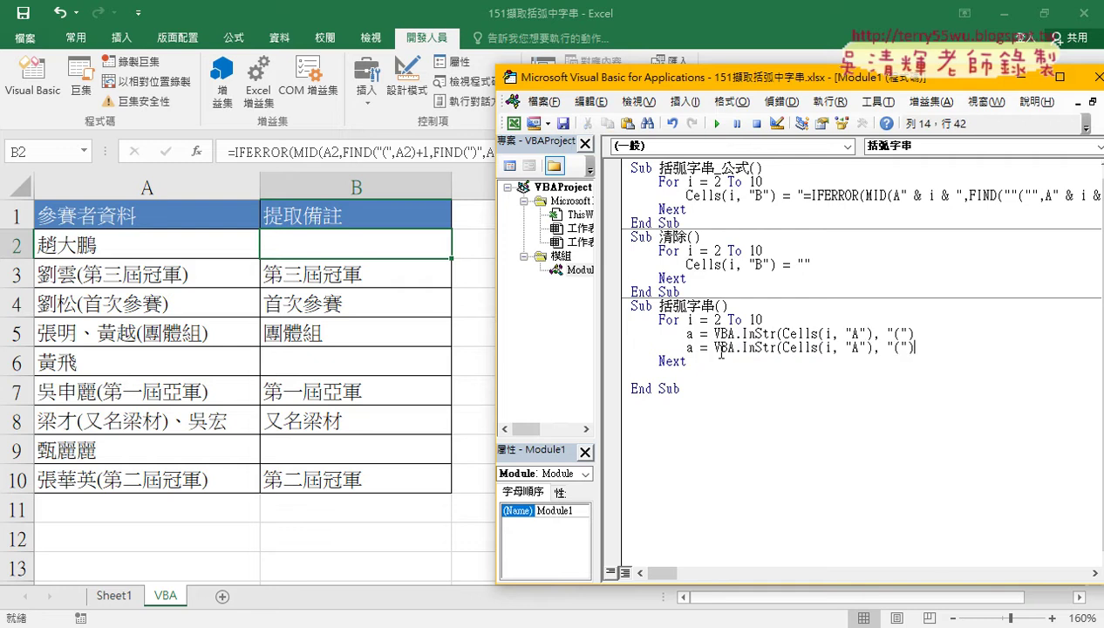
pyautogui.click(691, 348)
pyautogui.doubleClick(690, 348)
pyautogui.write('b')
pyautogui.doubleClick(896, 347)
pyautogui.write(')')
pyautogui.click(923, 349)
pyautogui.press('Return')
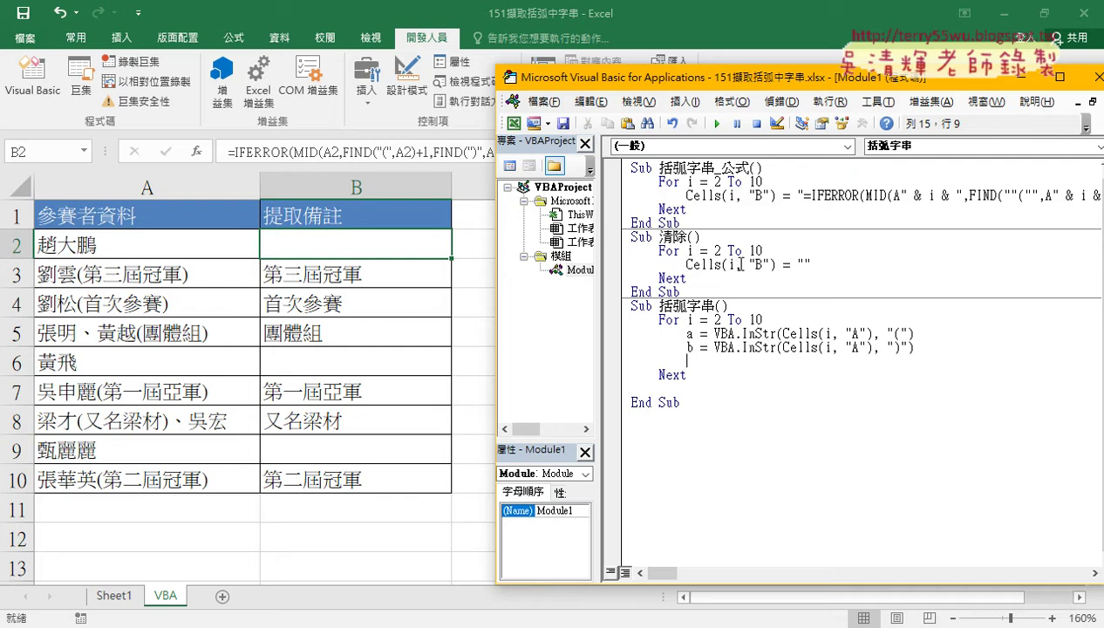
# - Run 清除 to clear column B, then begin cells(i,"B")=mid( in the 括弧字串 loop
pyautogui.click(729, 265)
pyautogui.click(716, 123)
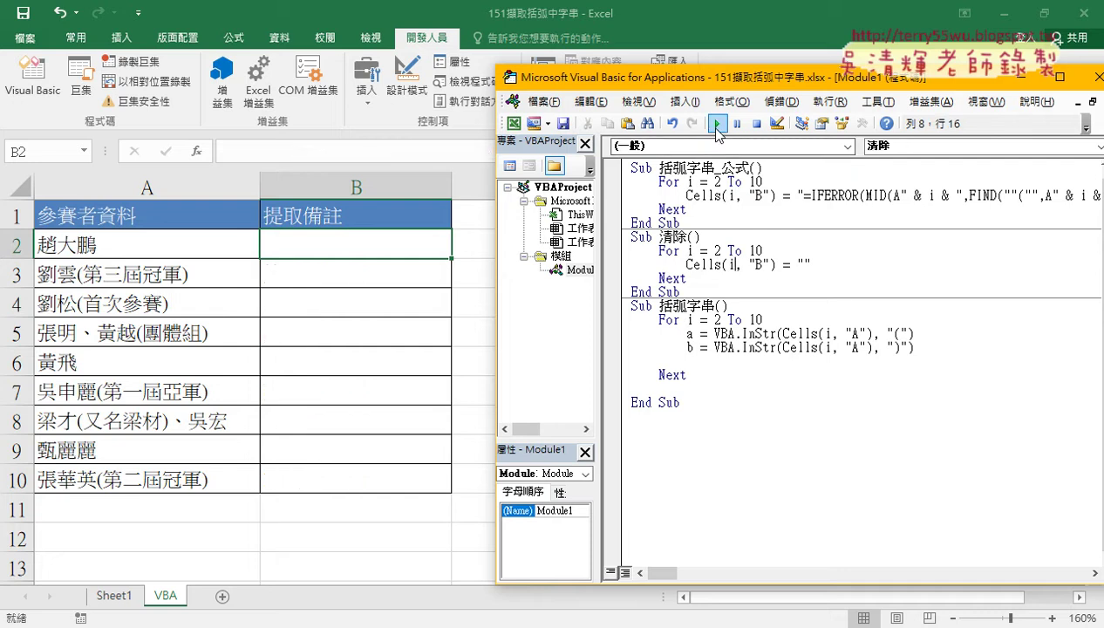
pyautogui.click(696, 361)
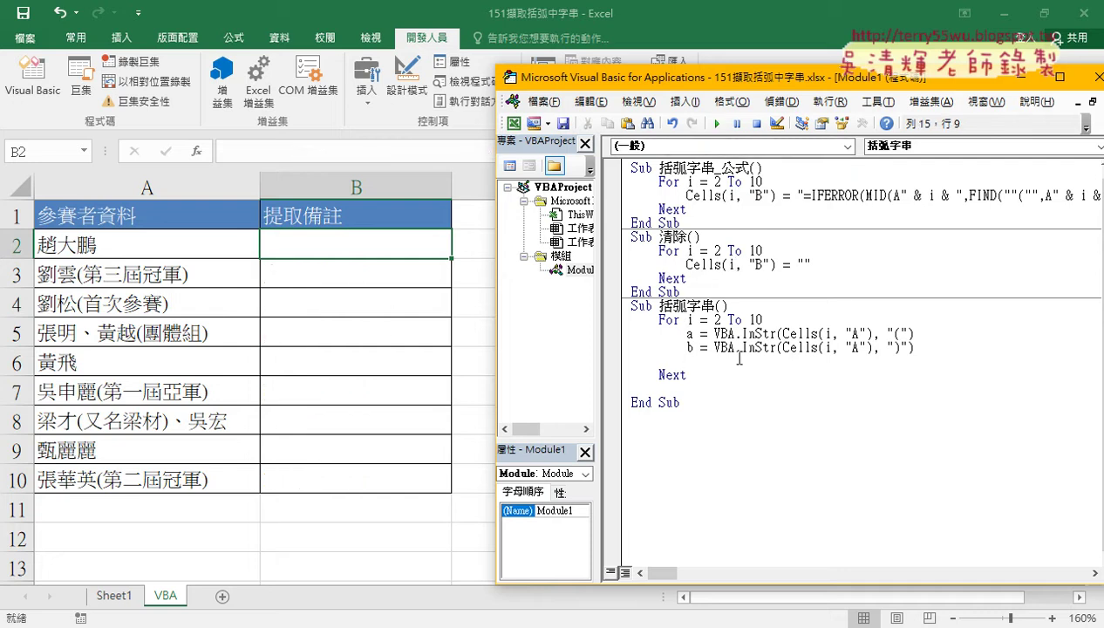
pyautogui.write('ce')
pyautogui.write('lls')
pyautogui.write('(')
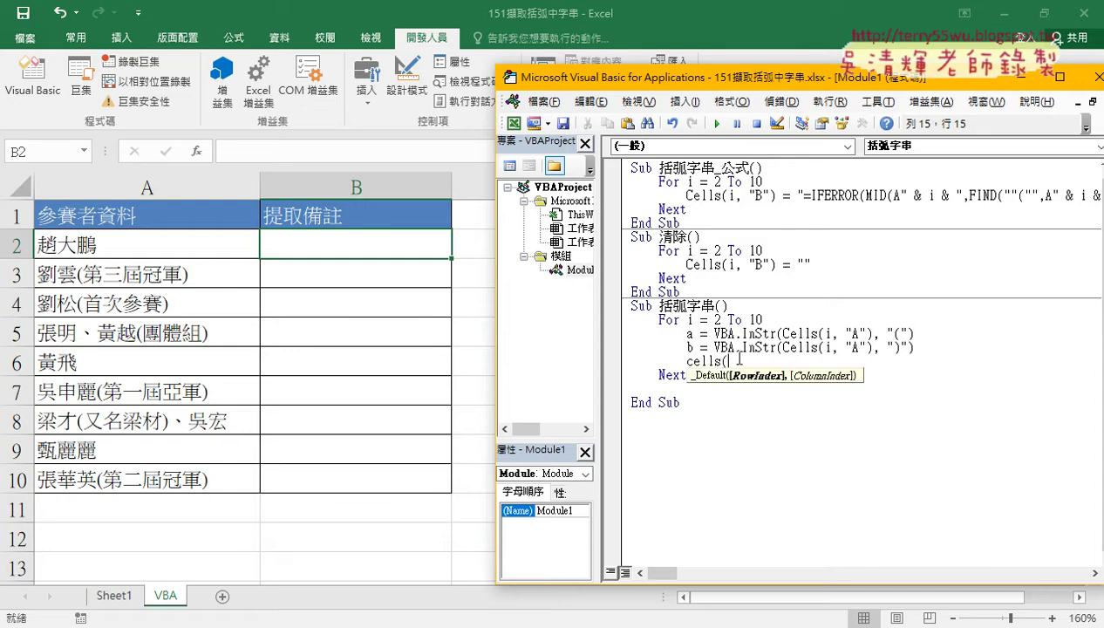
pyautogui.write('i')
pyautogui.write(',')
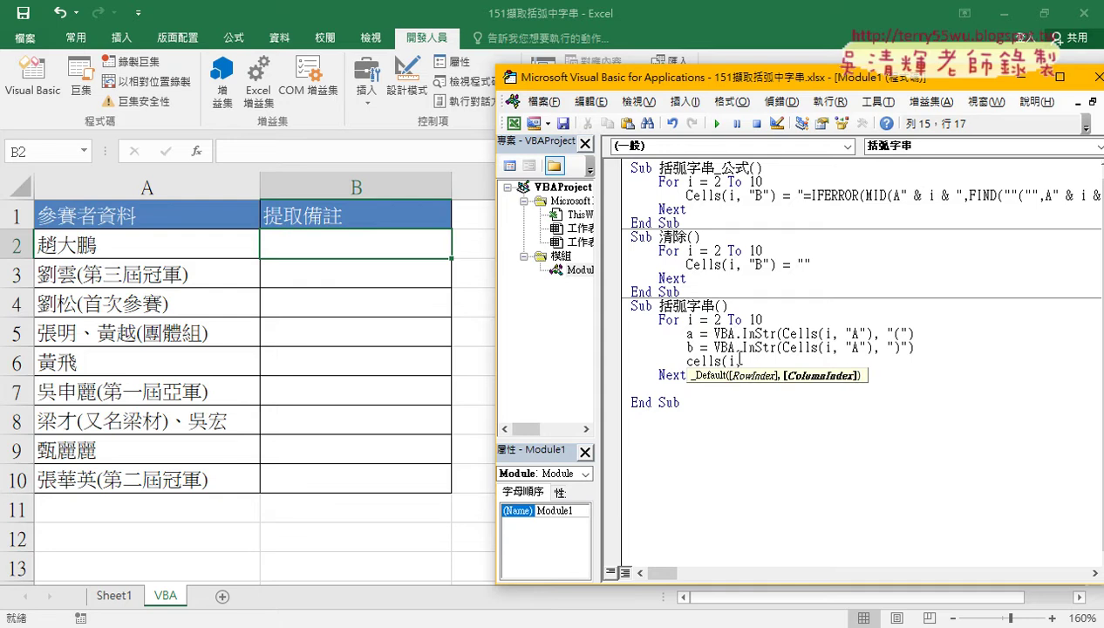
pyautogui.write('"')
pyautogui.write('B"')
pyautogui.write(')')
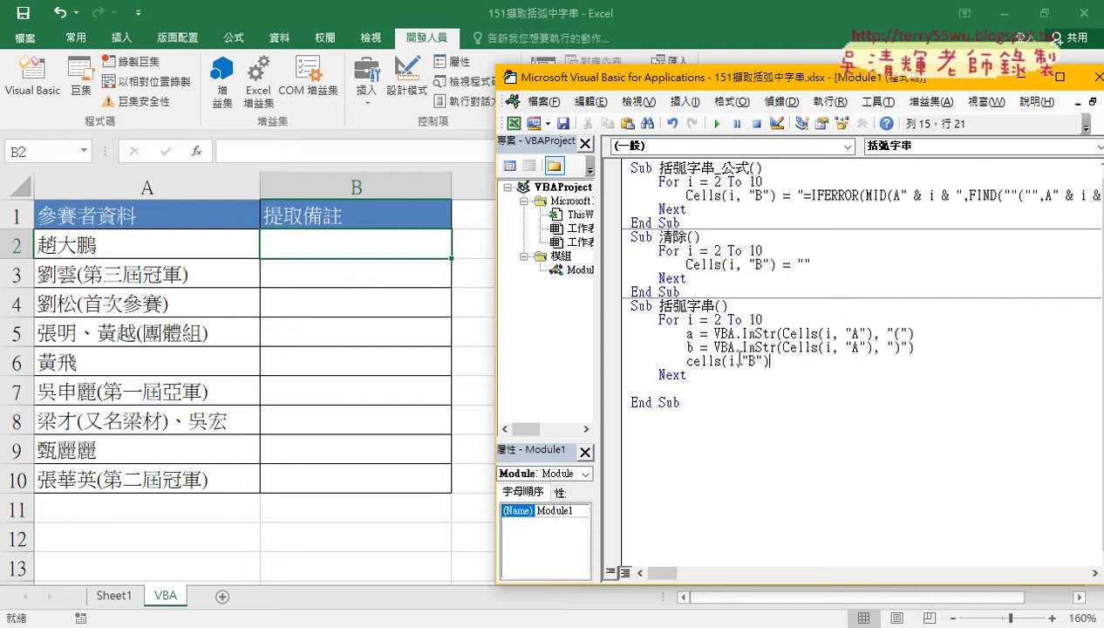
pyautogui.write('=')
pyautogui.write('m')
pyautogui.write('id')
pyautogui.write('(')
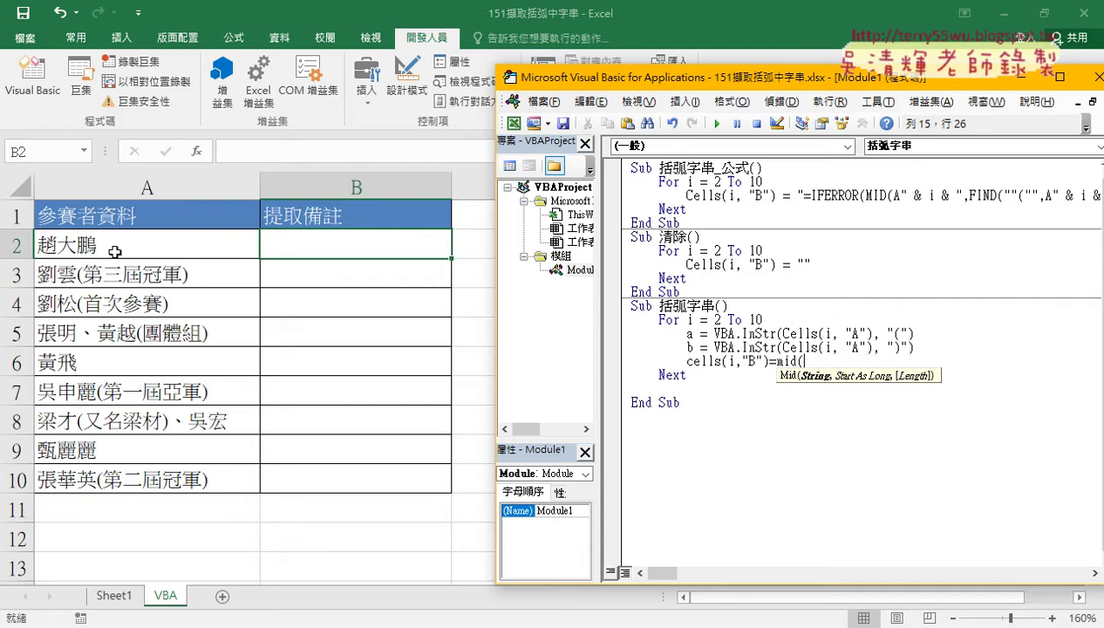
# - Complete the line as cells(i,"B")=mid(cells(i,"A"),a+1,b-a-1)
pyautogui.moveTo(766, 361); pyautogui.dragTo(687, 360)
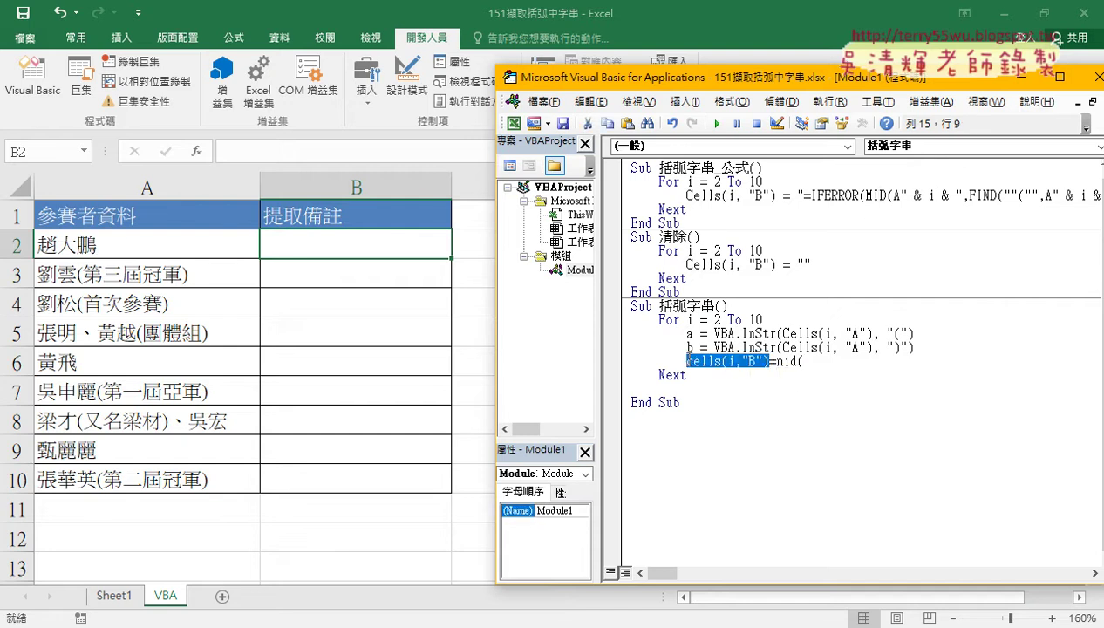
pyautogui.hotkey('ctrl', 'c')
pyautogui.click(824, 363)
pyautogui.hotkey('ctrl', 'v')
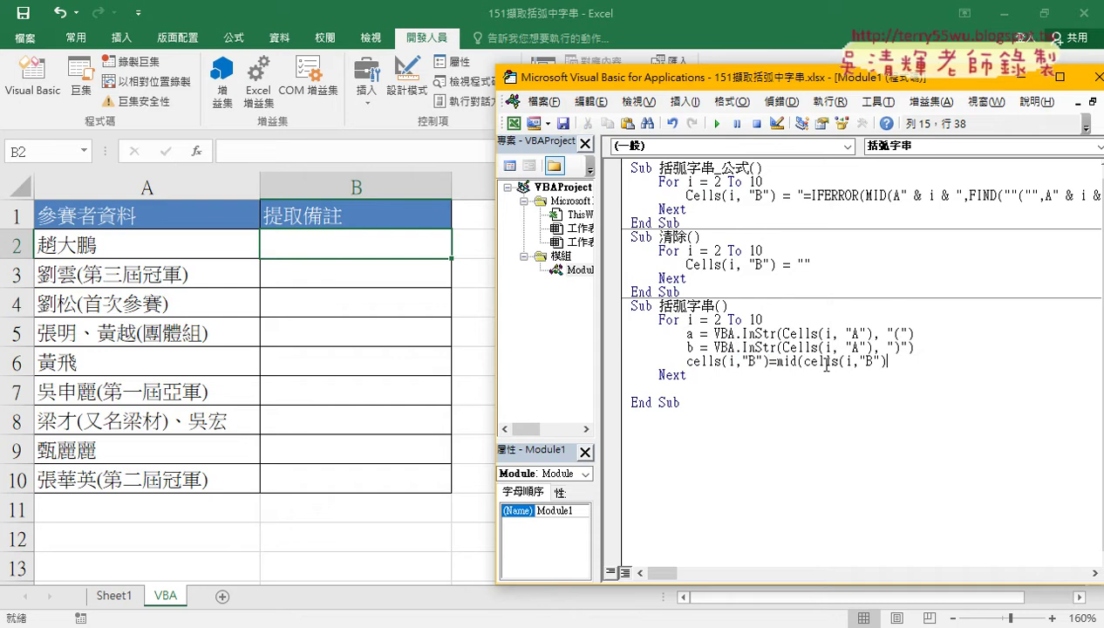
pyautogui.doubleClick(870, 361)
pyautogui.write('A')
pyautogui.press('End')
pyautogui.press('Down')
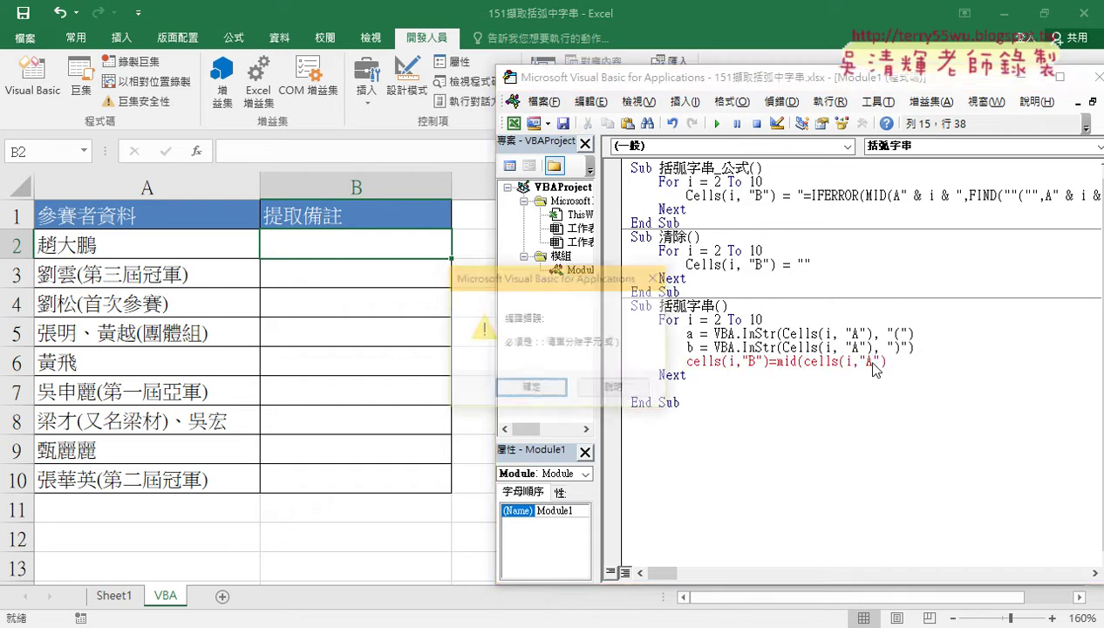
pyautogui.press('Return')
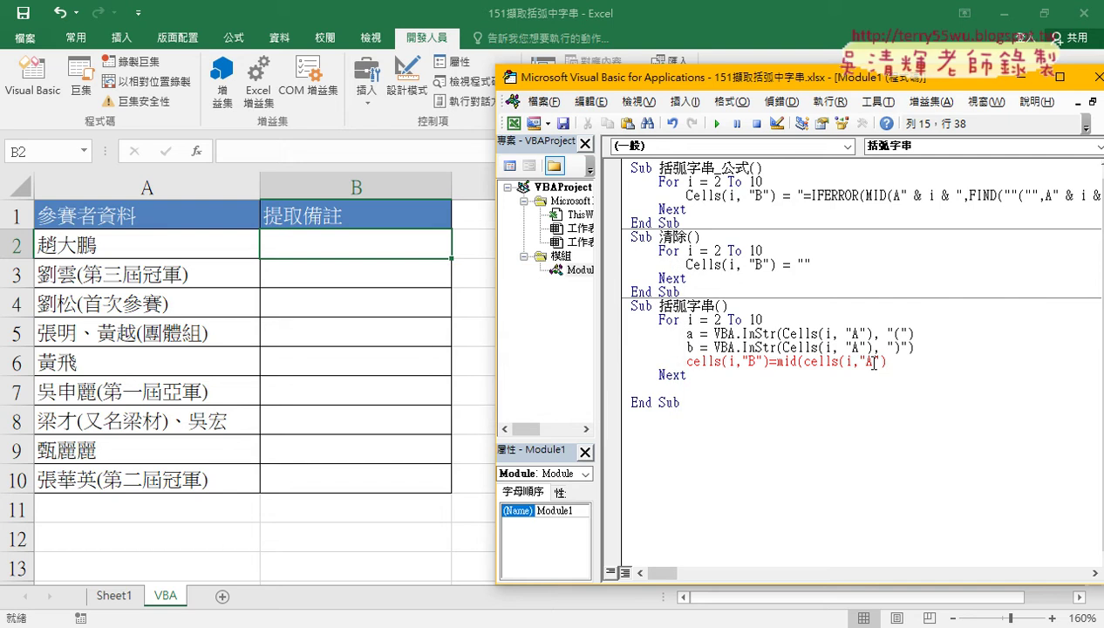
pyautogui.write(',')
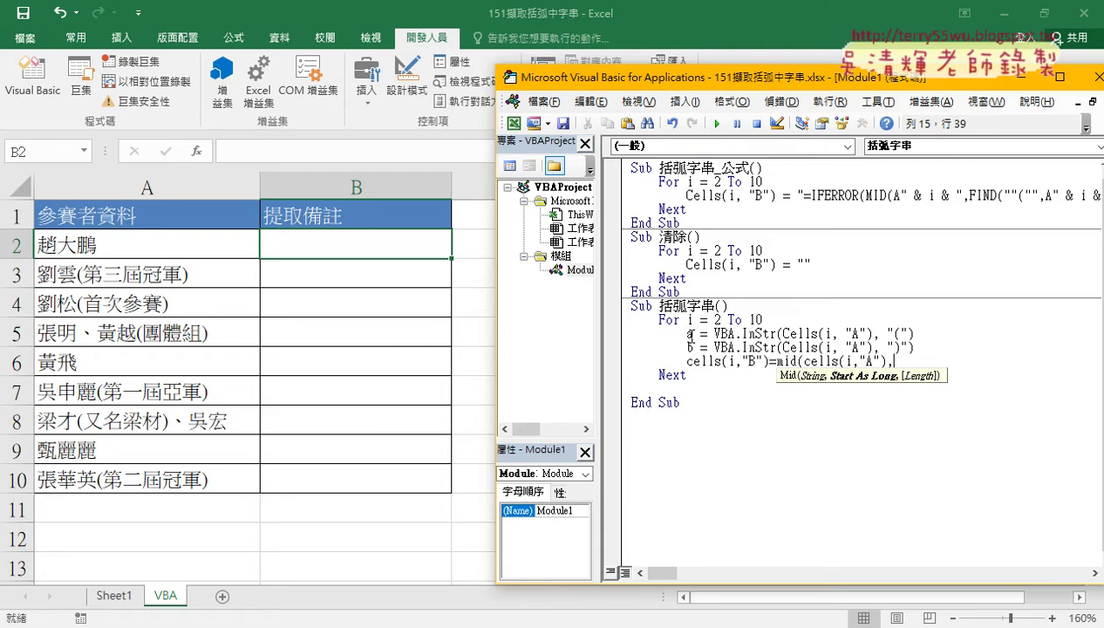
pyautogui.write('a')
pyautogui.write('+1')
pyautogui.write(',')
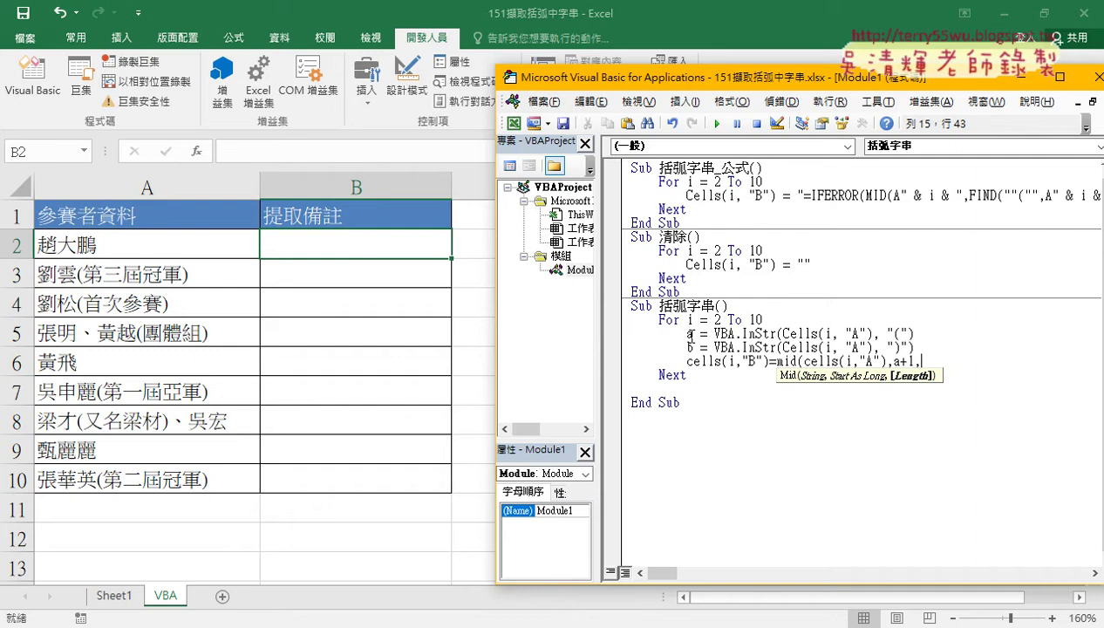
pyautogui.write('b')
pyautogui.write('-a')
pyautogui.write('-')
pyautogui.write('1)')
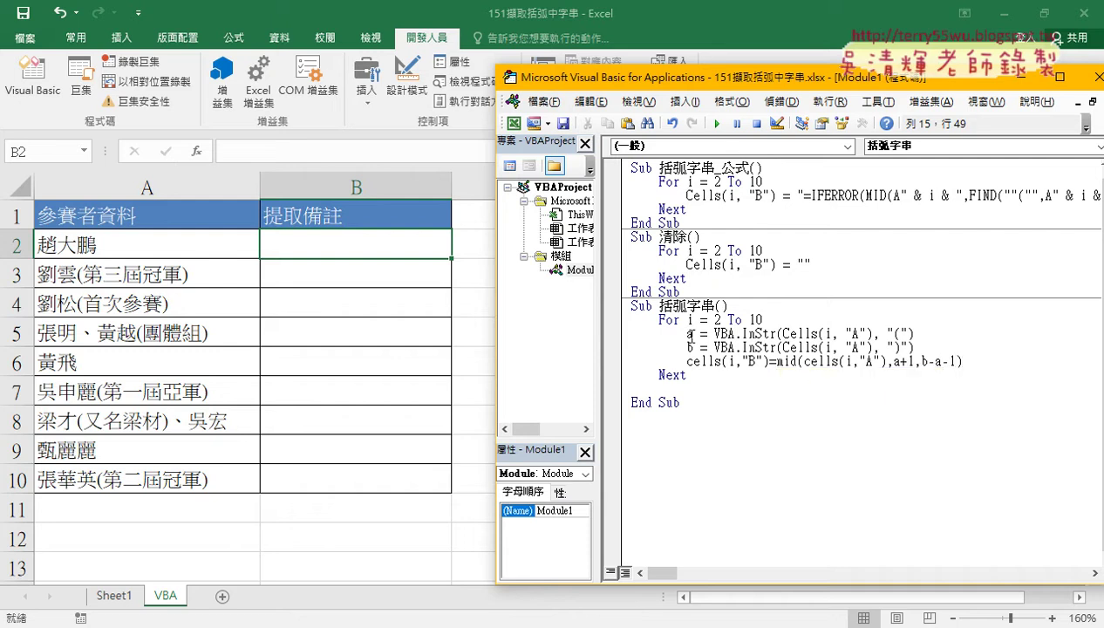
# - Commit the Mid line and delete the extra blank line after Next
pyautogui.click(816, 459)
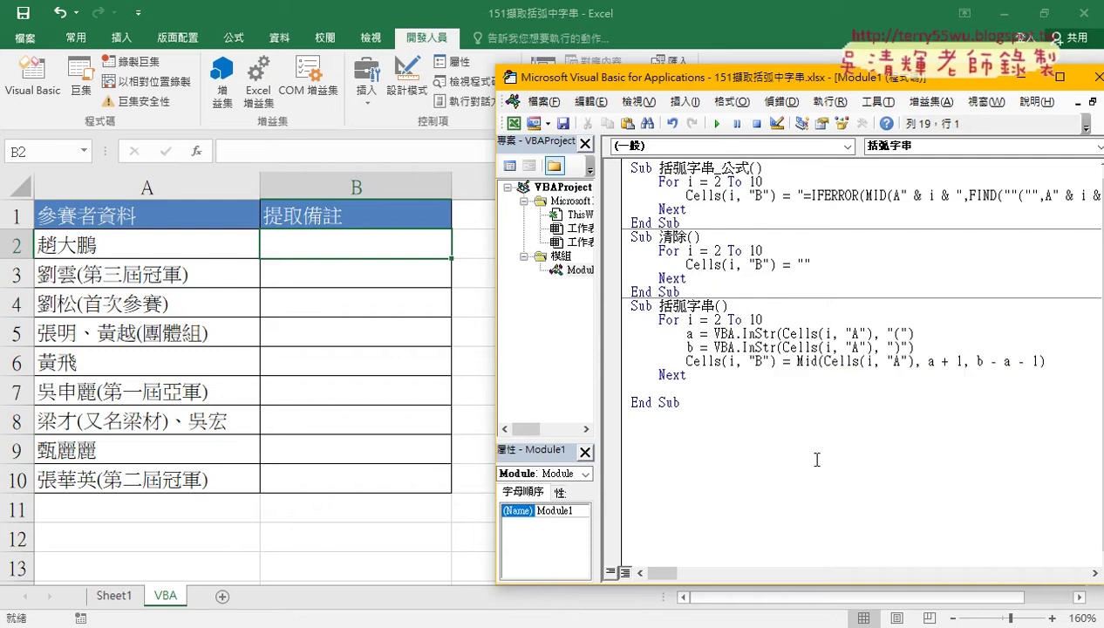
pyautogui.moveTo(687, 375); pyautogui.dragTo(689, 388)
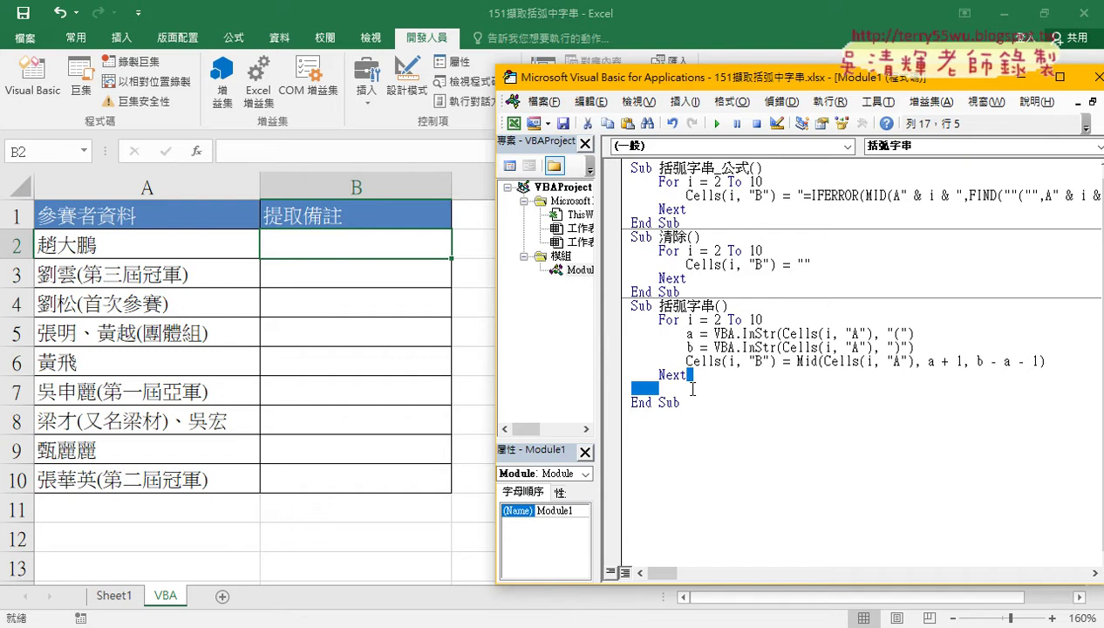
pyautogui.press('BackSpace')
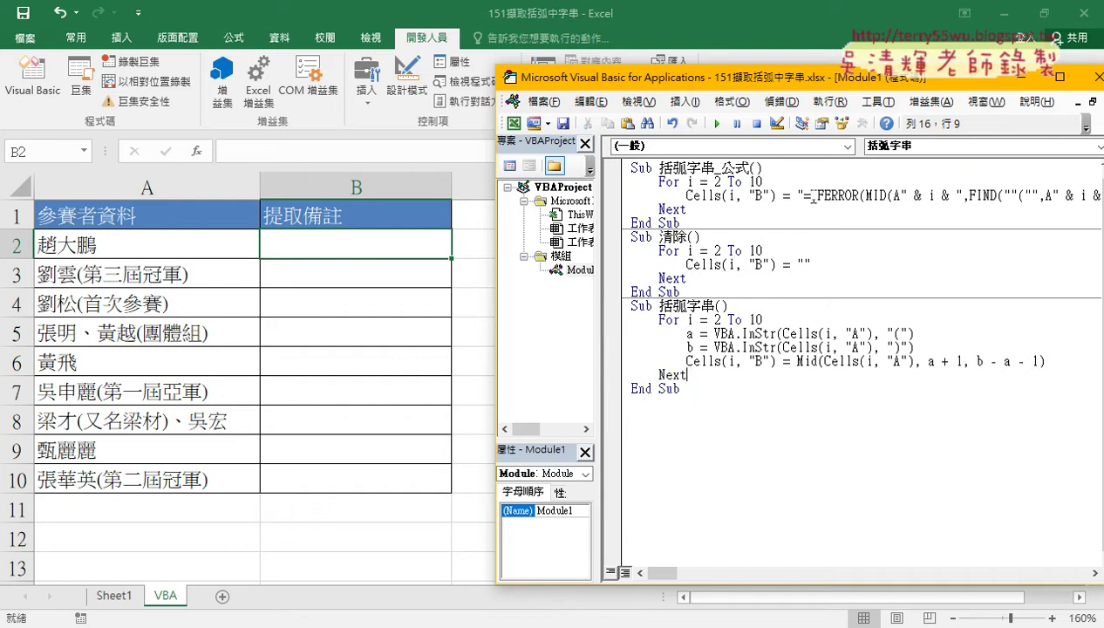
pyautogui.moveTo(811, 195); pyautogui.dragTo(859, 196)
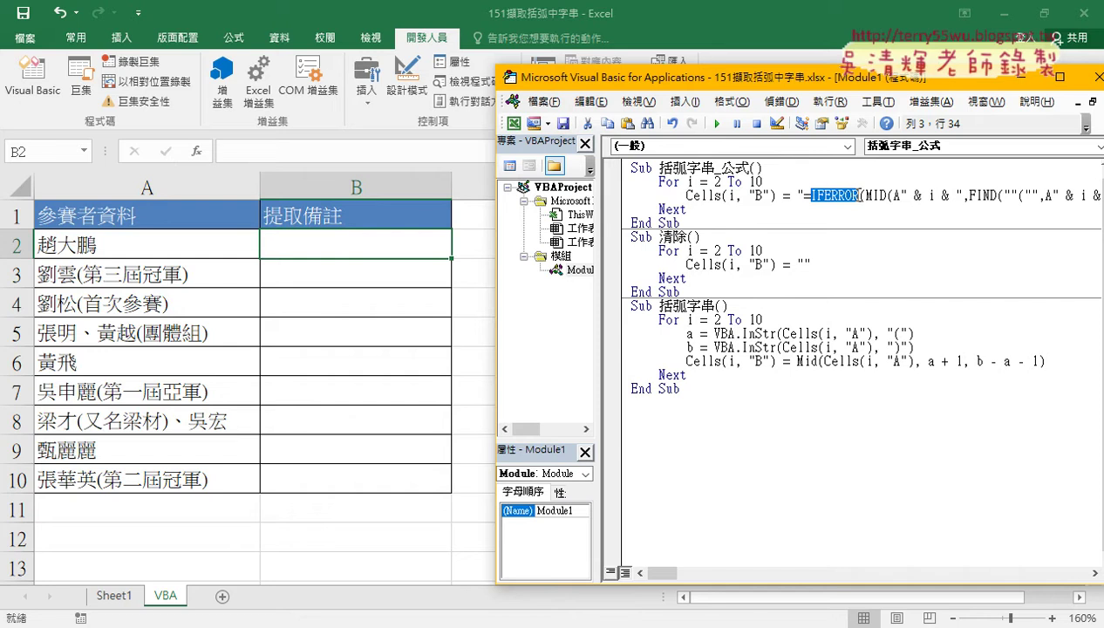
pyautogui.click(725, 361)
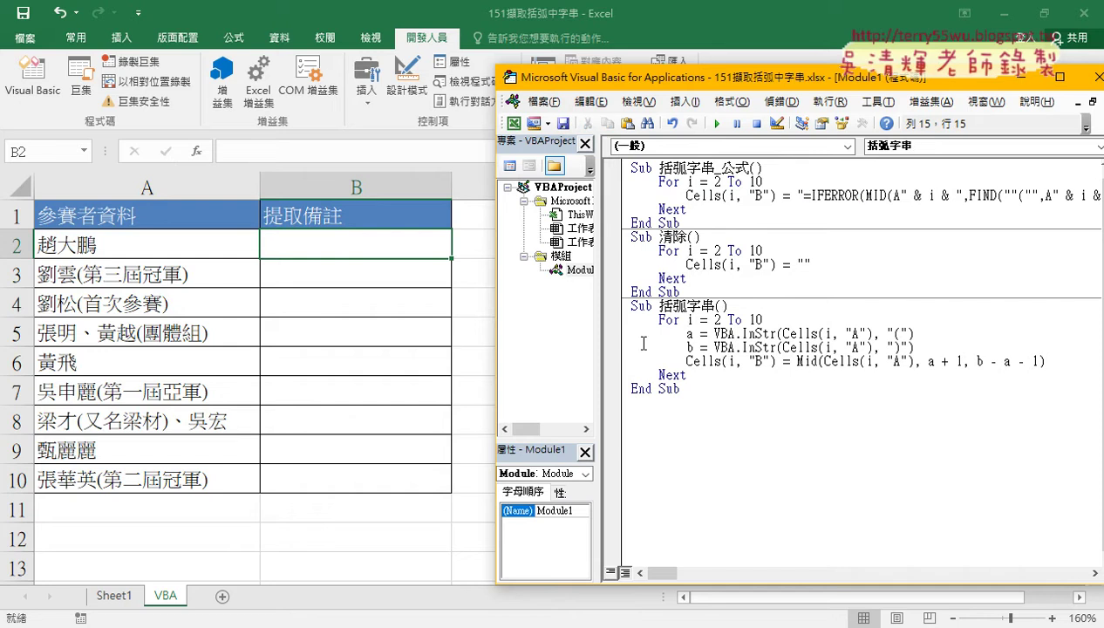
pyautogui.click(702, 361)
pyautogui.click(717, 123)
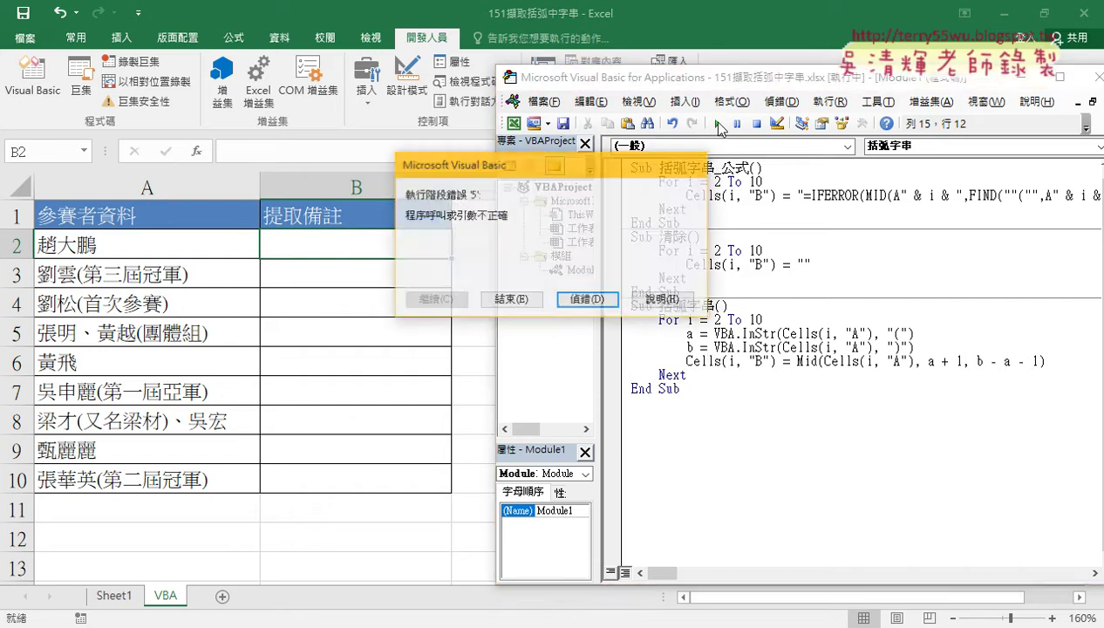
pyautogui.click(586, 299)
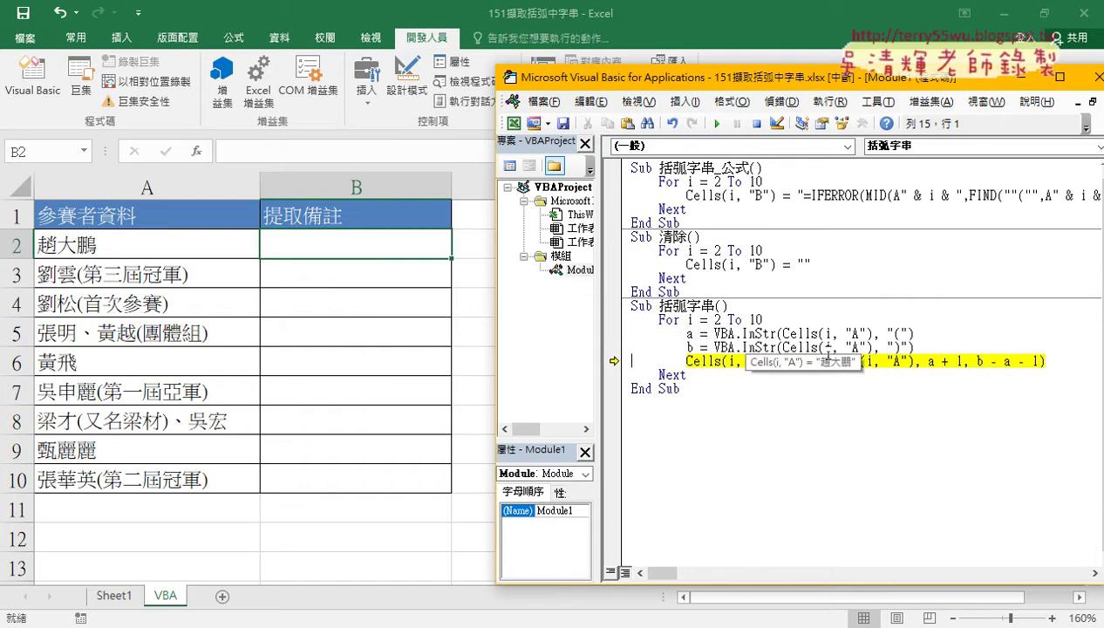
pyautogui.moveTo(690, 333)
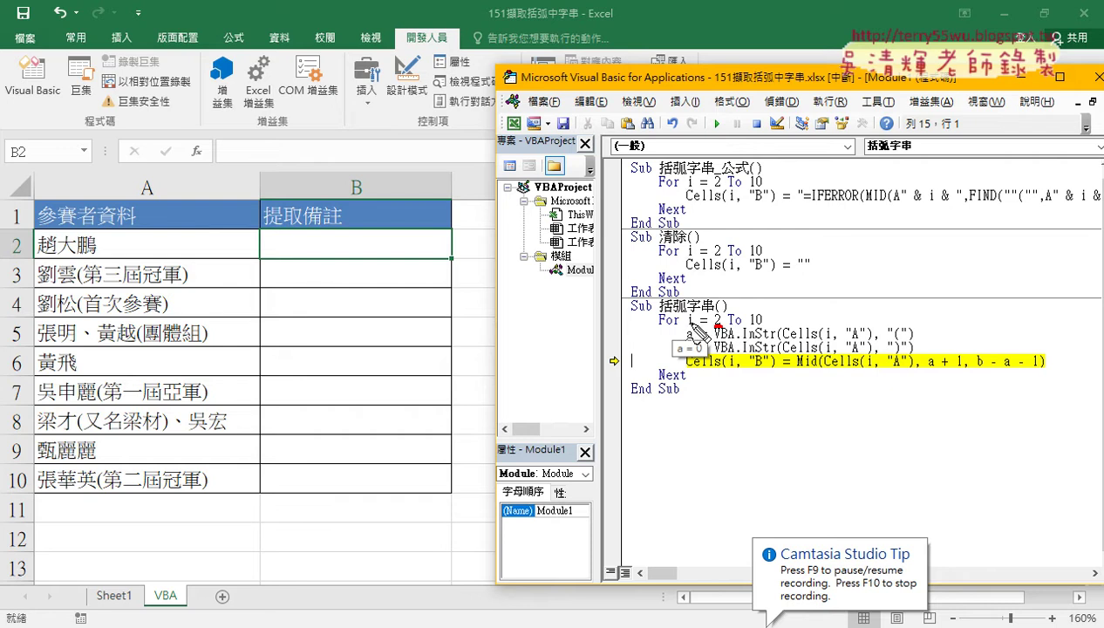
pyautogui.moveTo(59, 265); pyautogui.dragTo(115, 259)
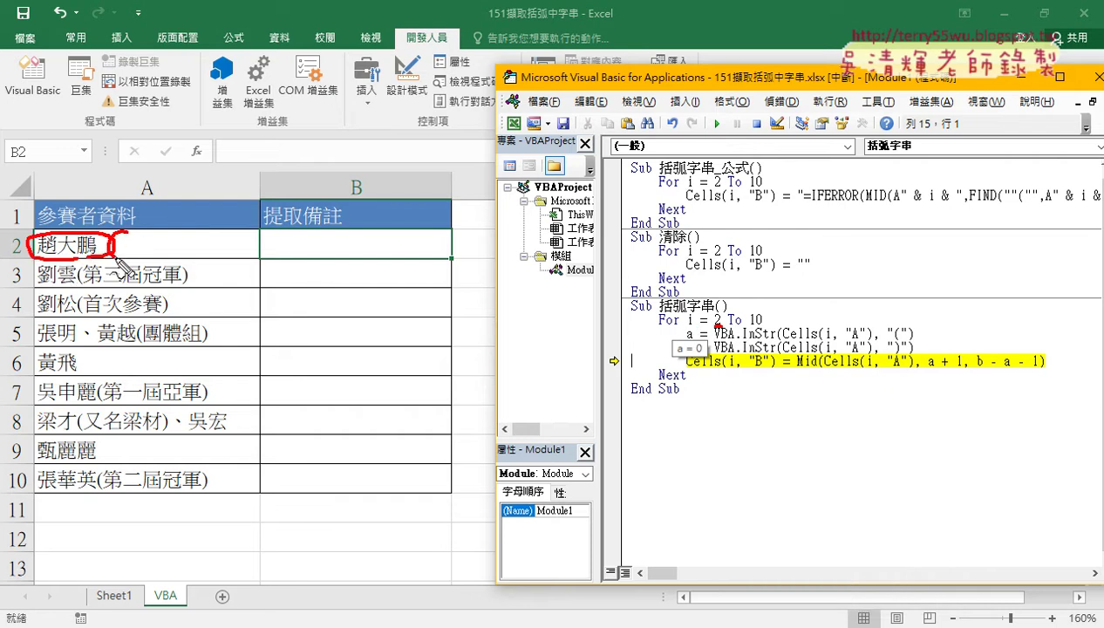
pyautogui.moveTo(174, 234); pyautogui.dragTo(176, 259)
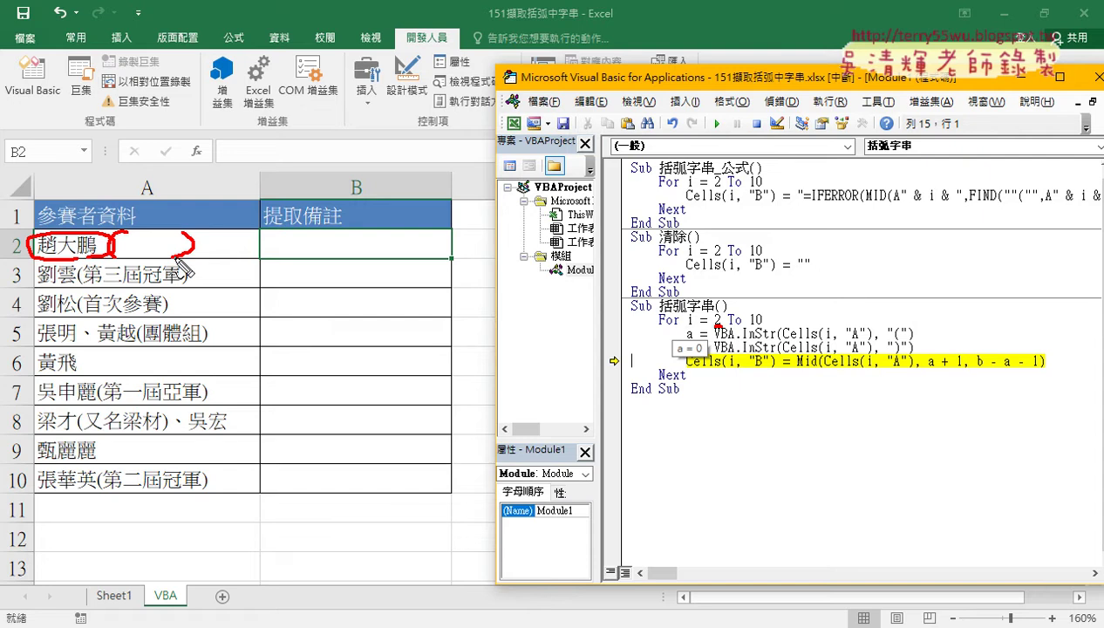
pyautogui.press('Escape')
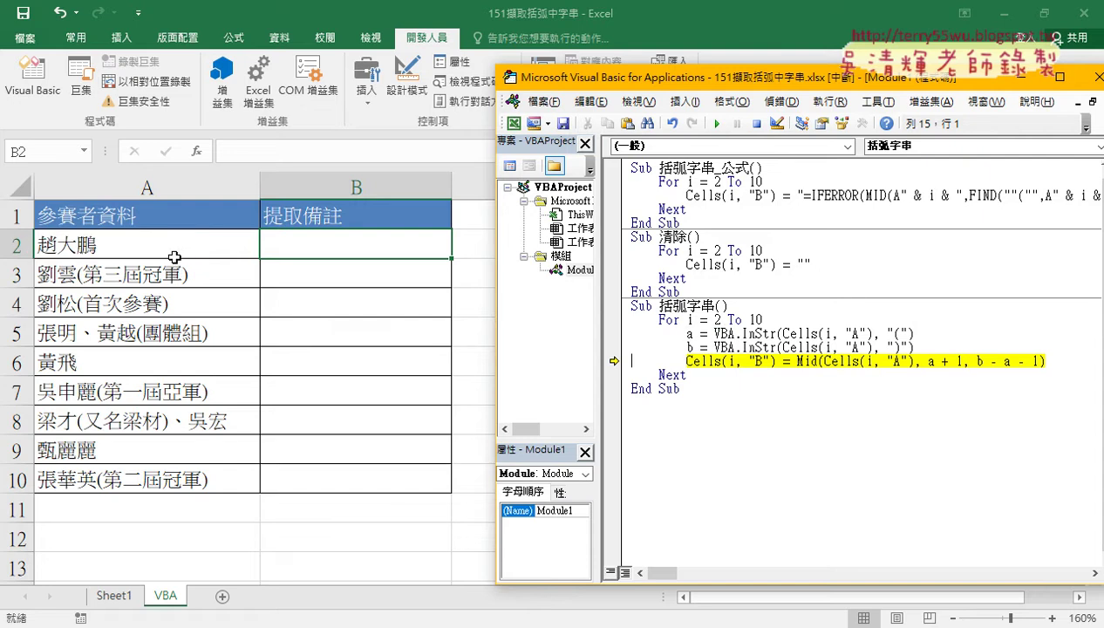
pyautogui.click(907, 345)
# - Add If a <> 0 Then and End If lines after the b assignment
pyautogui.press('Return')
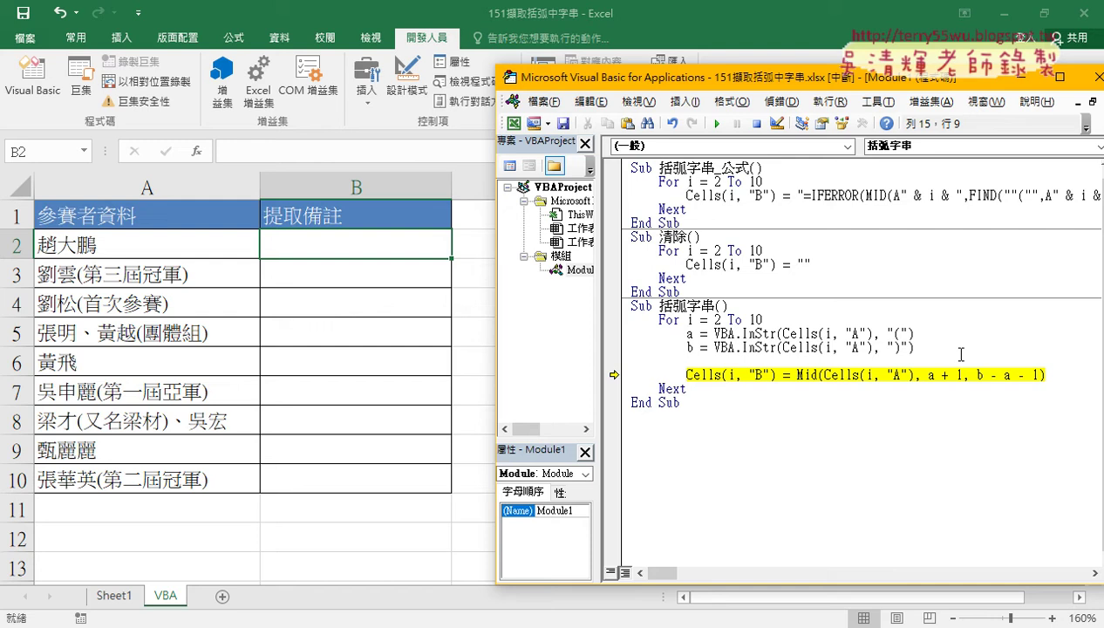
pyautogui.write('if ')
pyautogui.write('a')
pyautogui.write('<>')
pyautogui.write('0')
pyautogui.write(' the')
pyautogui.write('n')
pyautogui.press('Return')
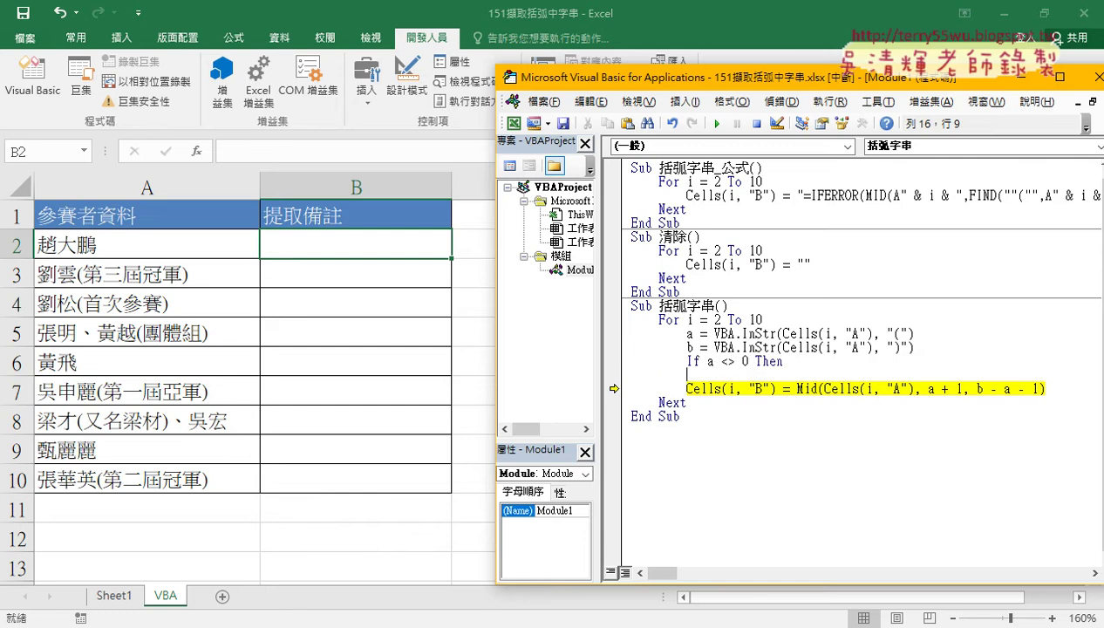
pyautogui.press('Return')
pyautogui.write('en')
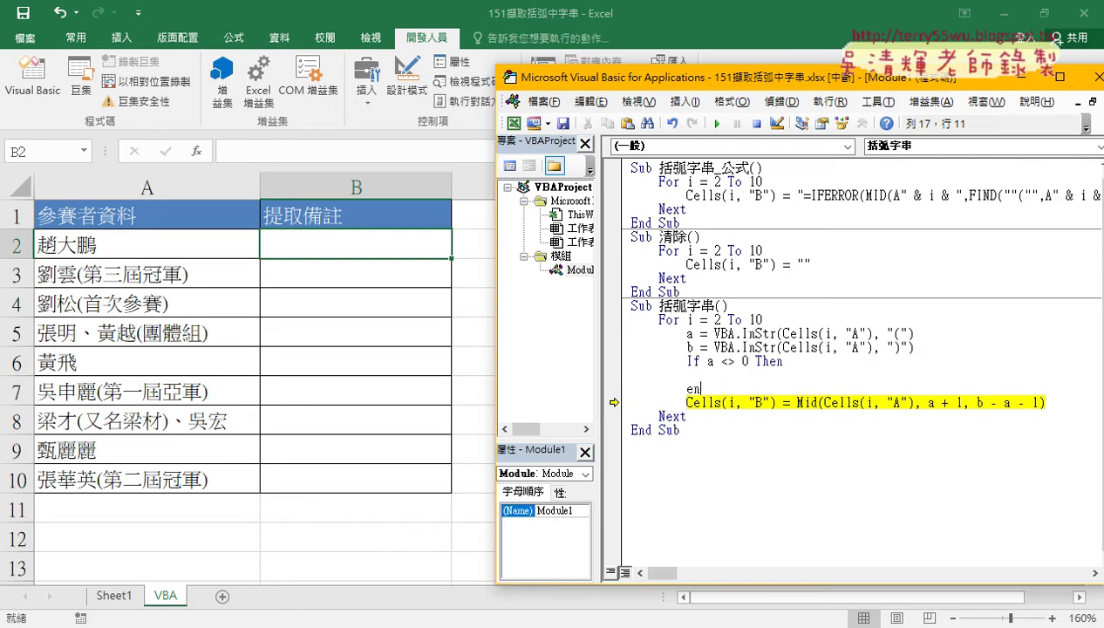
pyautogui.write('d if')
pyautogui.click(938, 447)
# - Indent the Mid line inside the If block and step execution to End If
pyautogui.moveTo(707, 361); pyautogui.dragTo(748, 363)
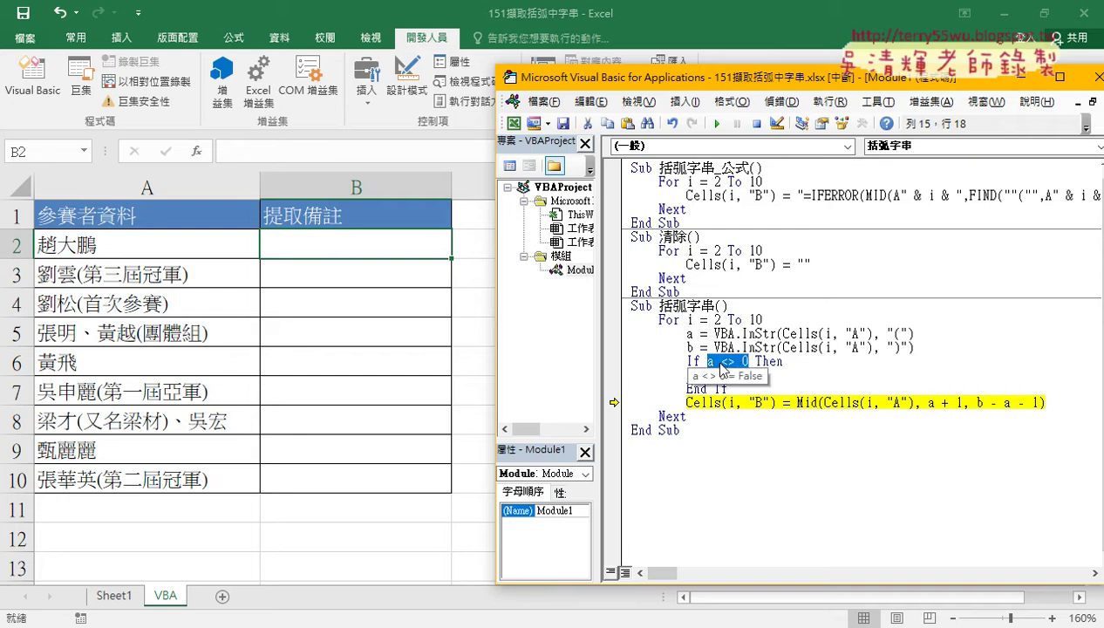
pyautogui.moveTo(727, 361)
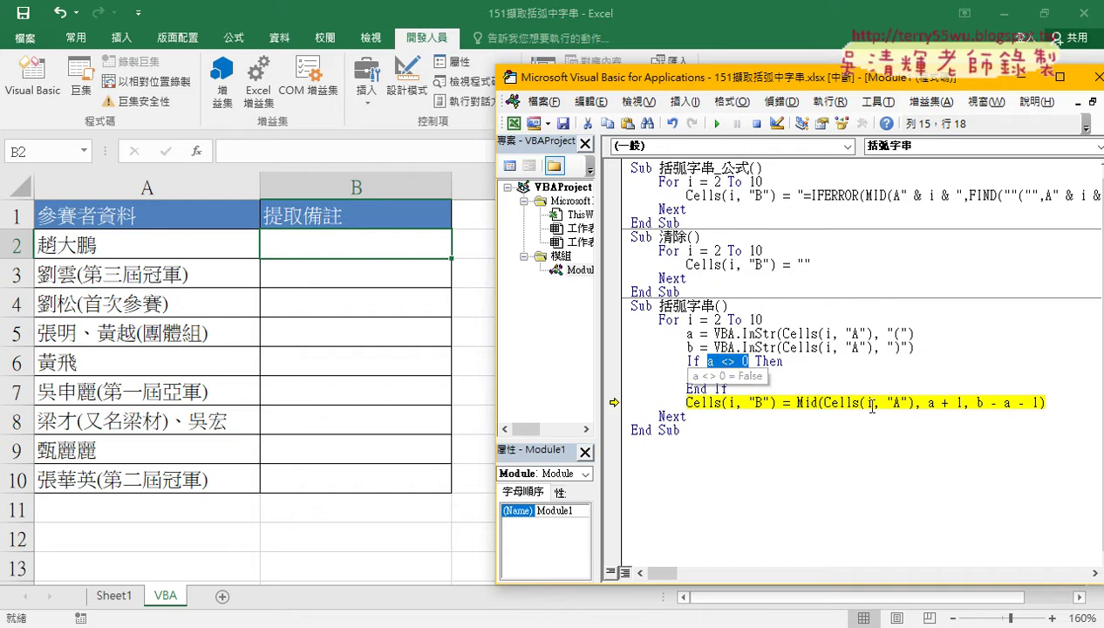
pyautogui.moveTo(1046, 402)
pyautogui.mouseDown()
pyautogui.moveTo(687, 402)
pyautogui.moveTo(689, 375)
pyautogui.mouseUp()
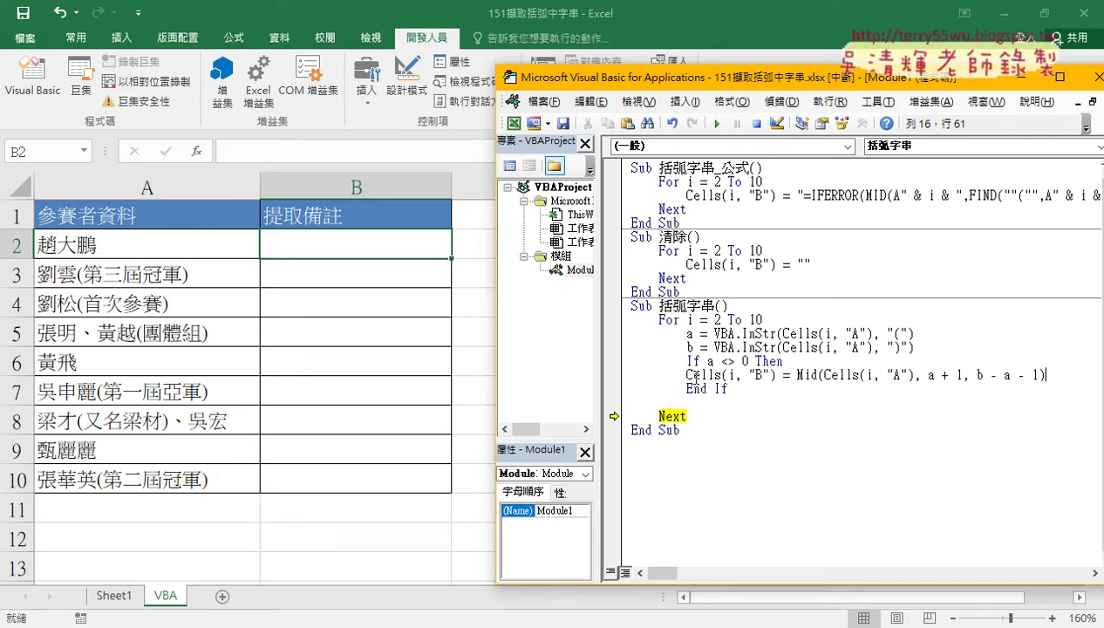
pyautogui.press('Tab')
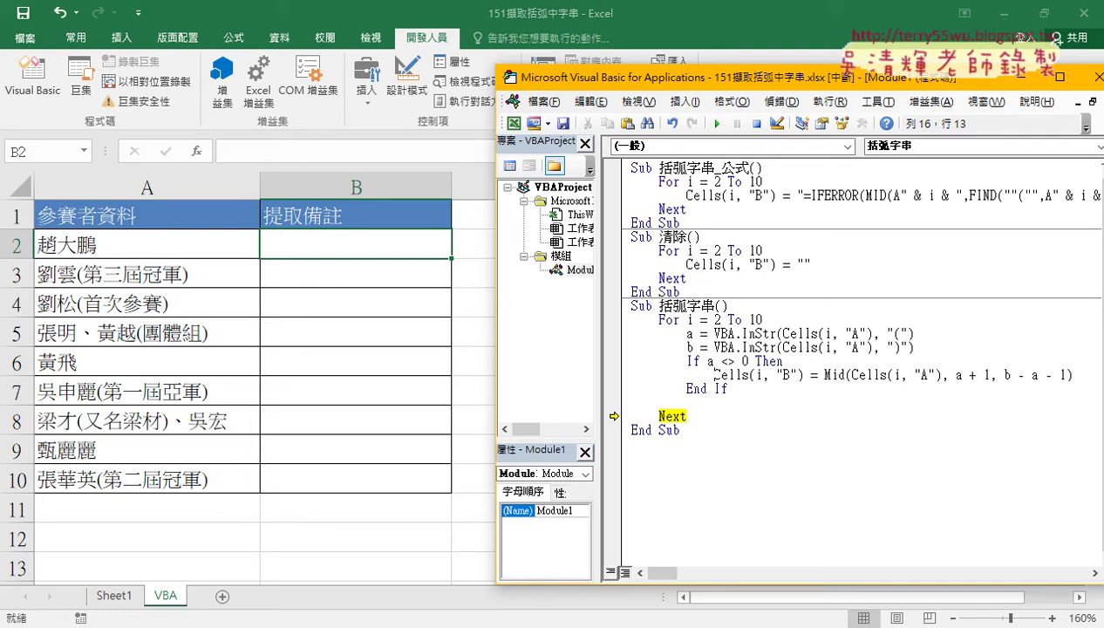
pyautogui.click(755, 392)
pyautogui.press('Delete')
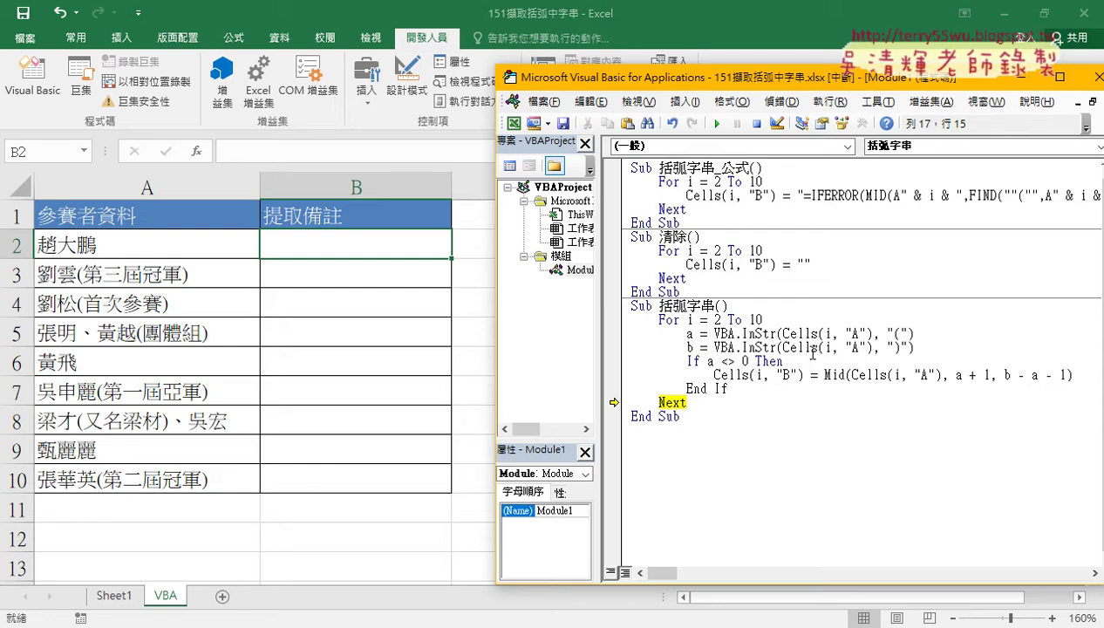
pyautogui.moveTo(614, 402); pyautogui.dragTo(615, 361)
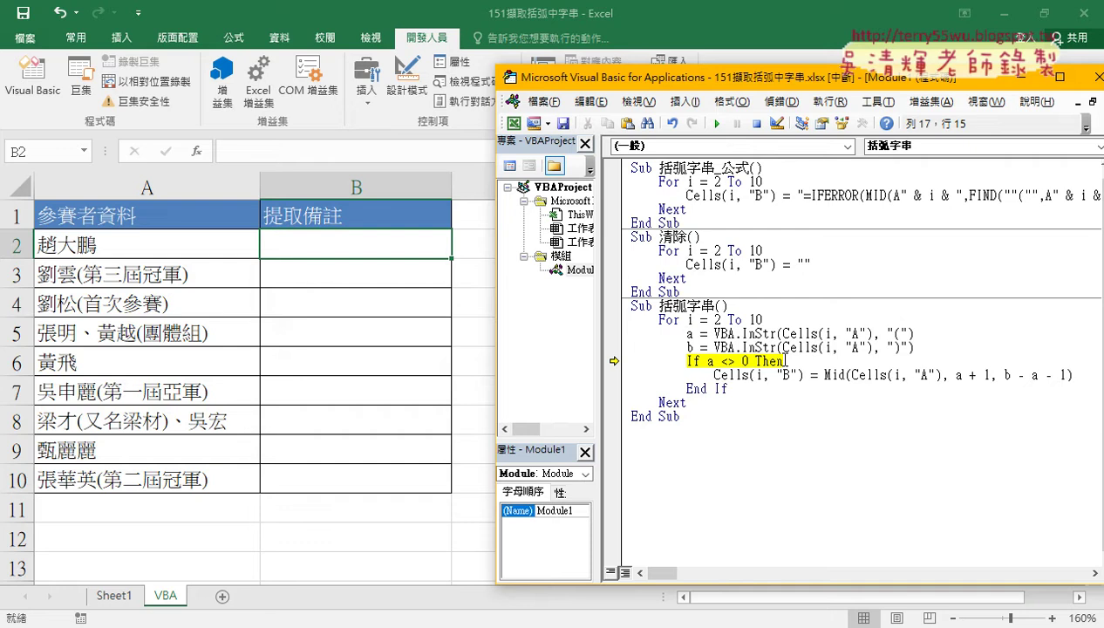
pyautogui.press('F8')
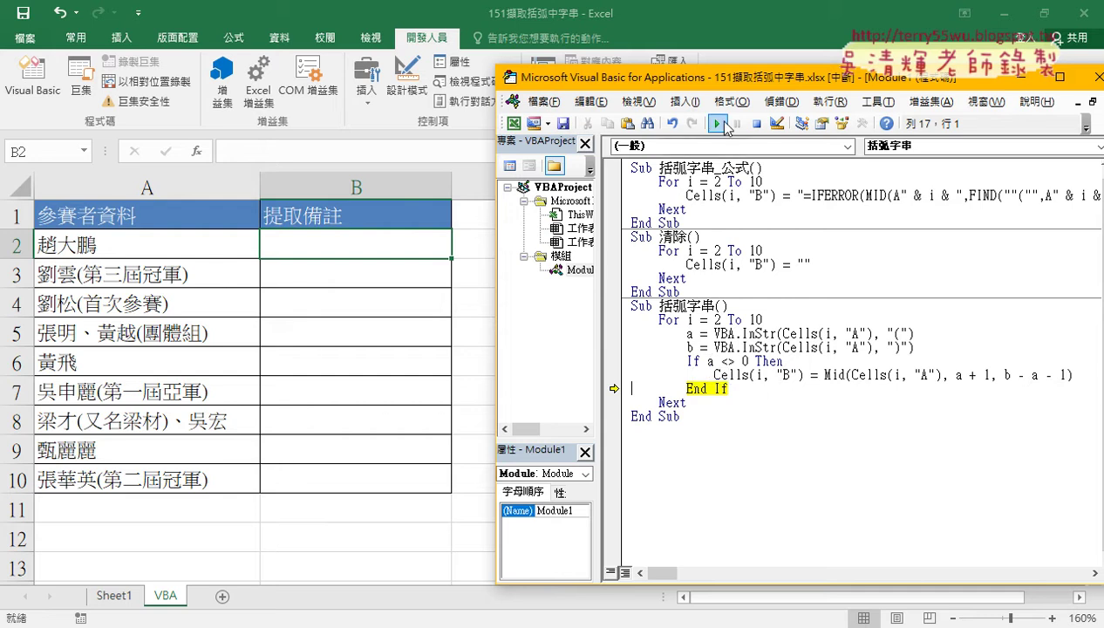
# - Resume the macro so B3:B10 fill with text like 第三屆冠軍, leaving B2, B6, B9 blank
pyautogui.click(724, 127)
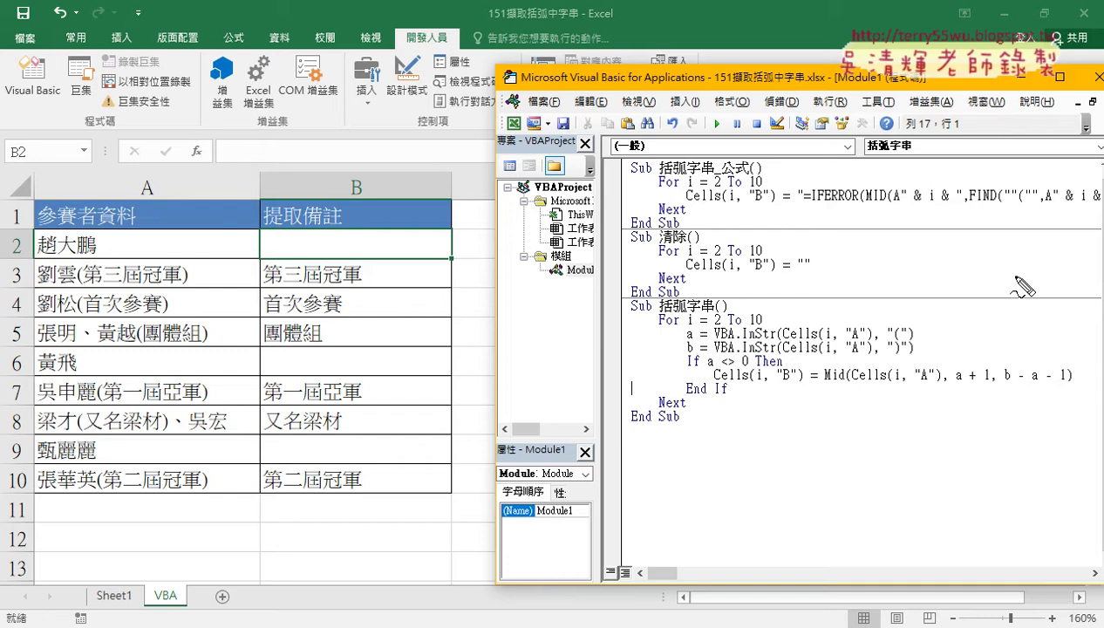
pyautogui.moveTo(970, 201); pyautogui.dragTo(996, 201)
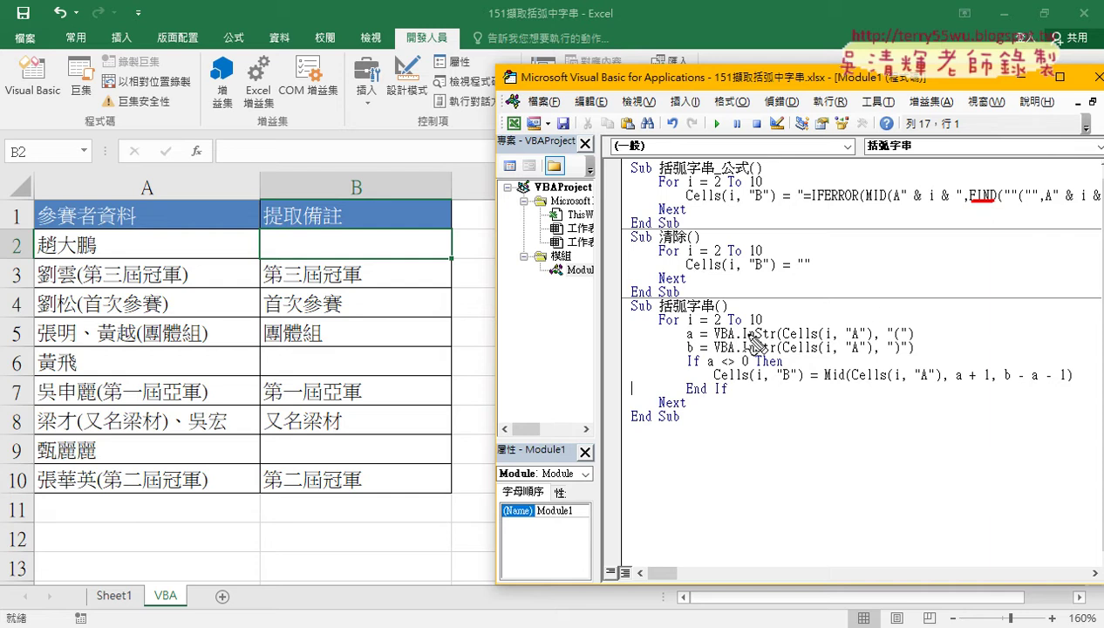
pyautogui.moveTo(746, 339); pyautogui.dragTo(771, 339)
pyautogui.moveTo(975, 210)
pyautogui.mouseDown()
pyautogui.moveTo(829, 262)
pyautogui.moveTo(757, 331)
pyautogui.moveTo(776, 322)
pyautogui.mouseUp()
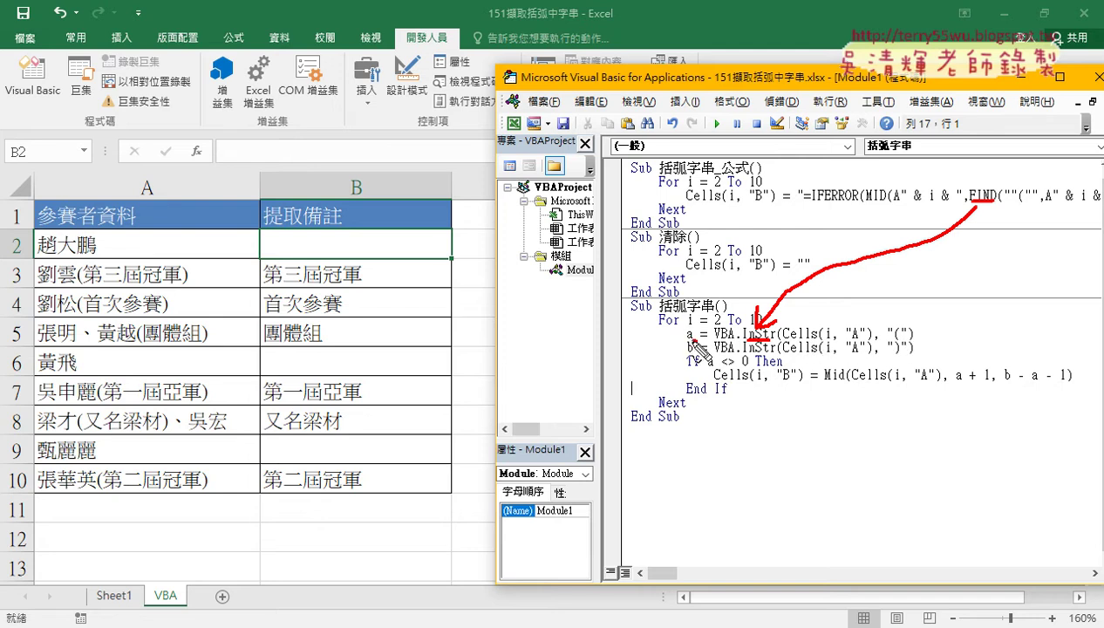
pyautogui.moveTo(684, 341)
pyautogui.mouseDown()
pyautogui.moveTo(698, 341)
pyautogui.moveTo(685, 353)
pyautogui.mouseUp()
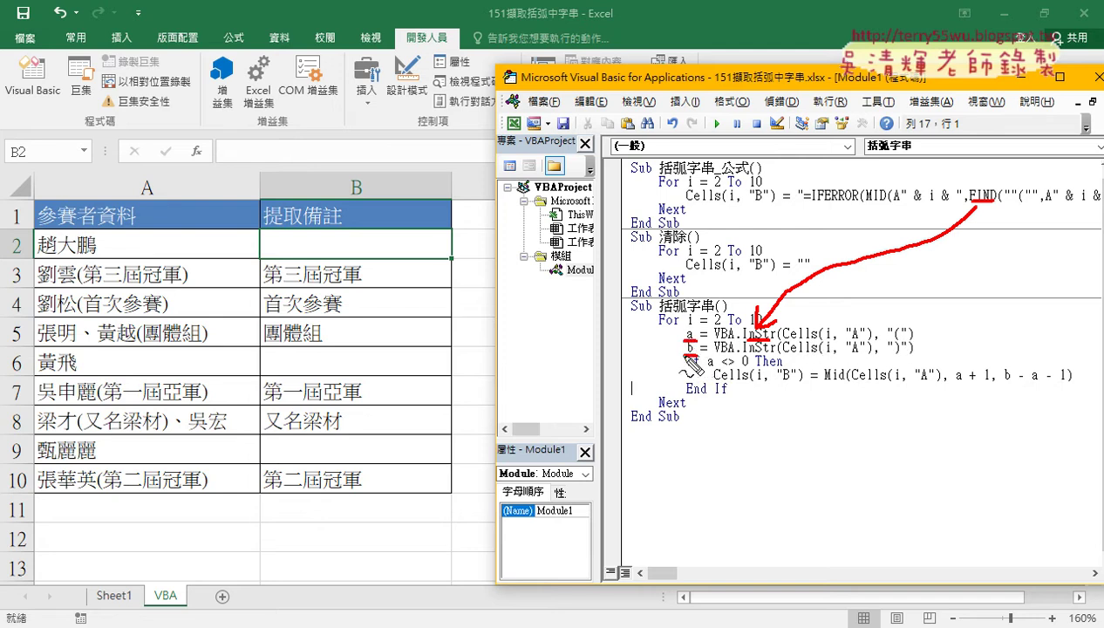
pyautogui.moveTo(825, 382); pyautogui.dragTo(843, 382)
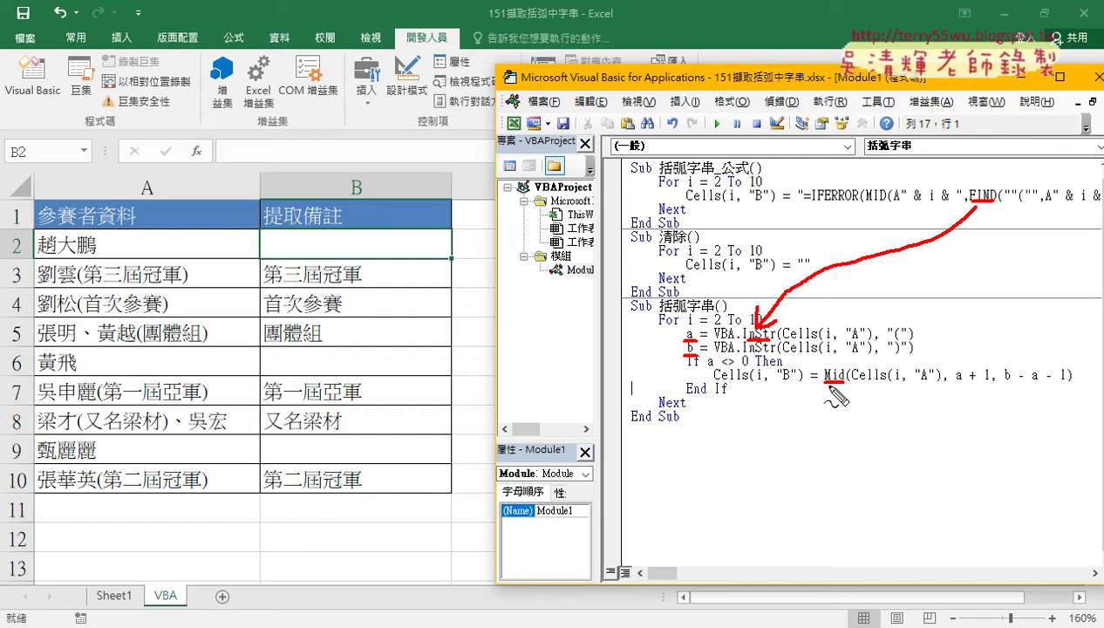
pyautogui.moveTo(862, 207); pyautogui.dragTo(790, 207)
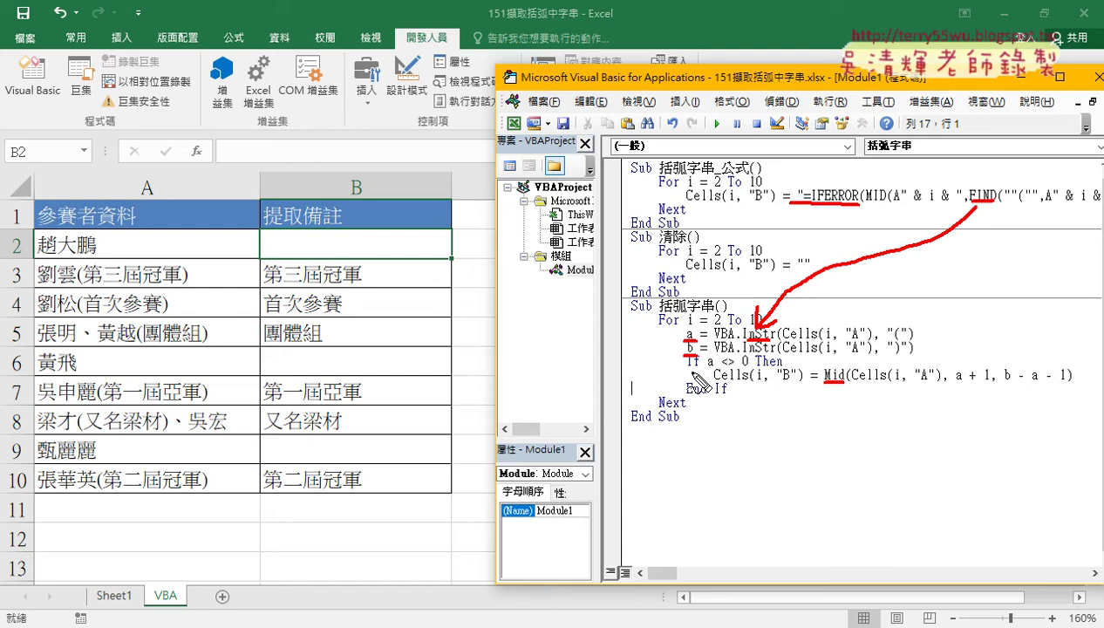
pyautogui.moveTo(689, 373); pyautogui.dragTo(788, 371)
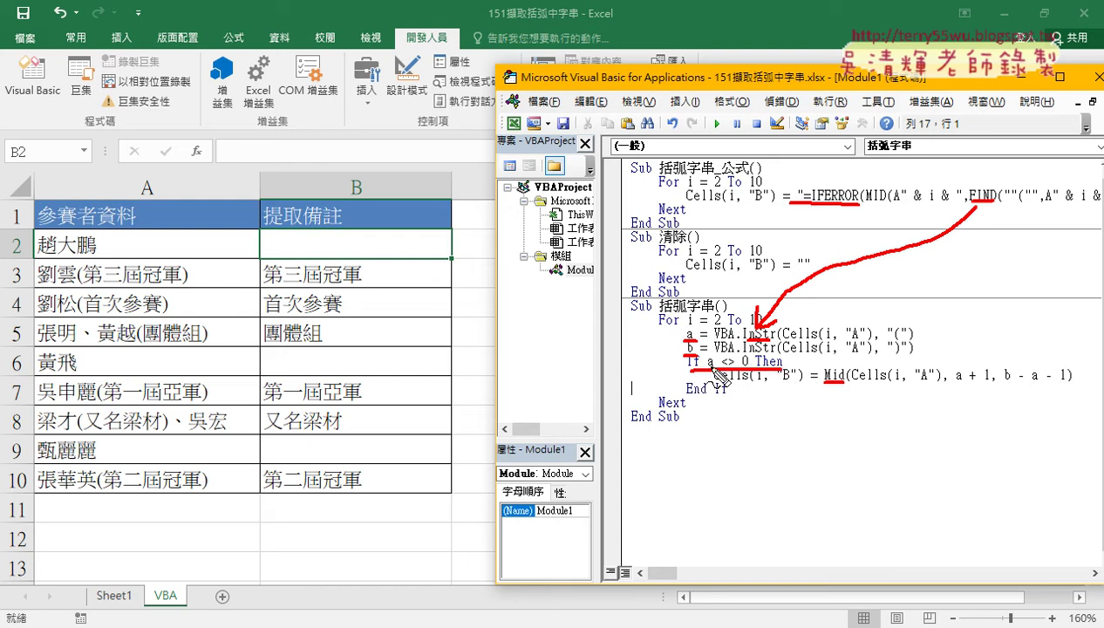
pyautogui.moveTo(714, 371); pyautogui.dragTo(750, 366)
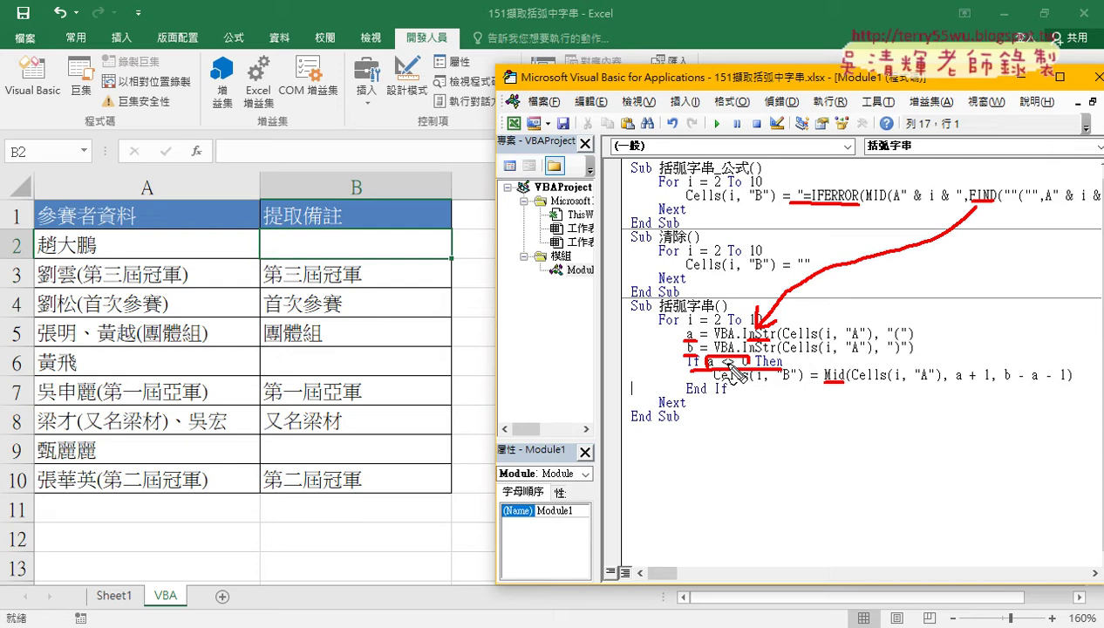
pyautogui.press('Escape')
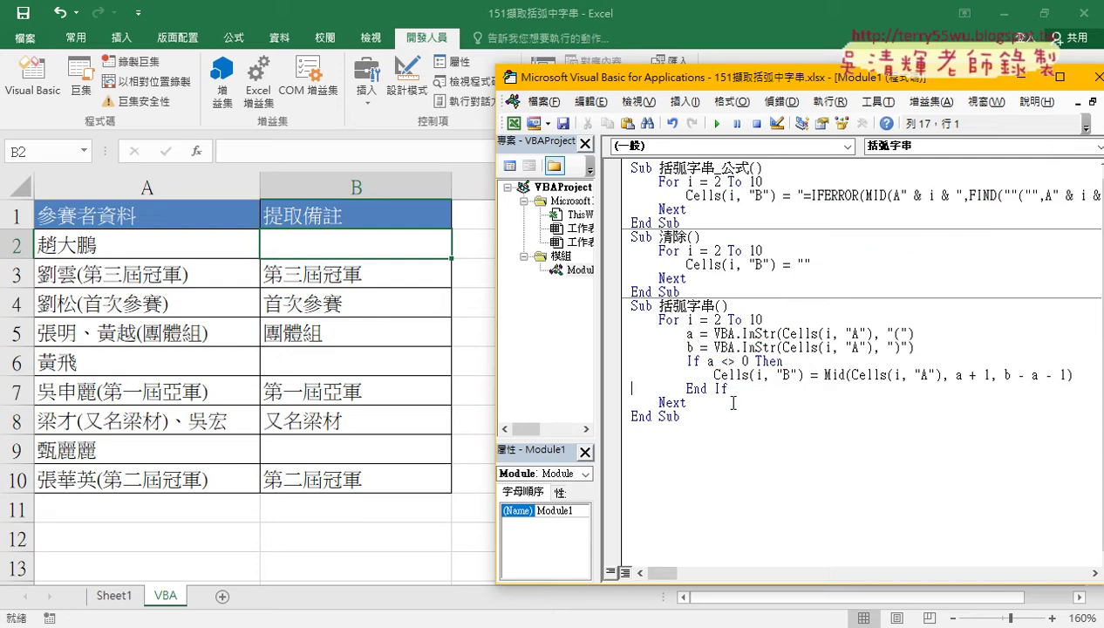
# - Switch back to the Microsoft Docs InStr 函數 reference page in the browser
pyautogui.click(702, 402)
pyautogui.click(698, 432)
pyautogui.hotkey('alt', 'Tab')
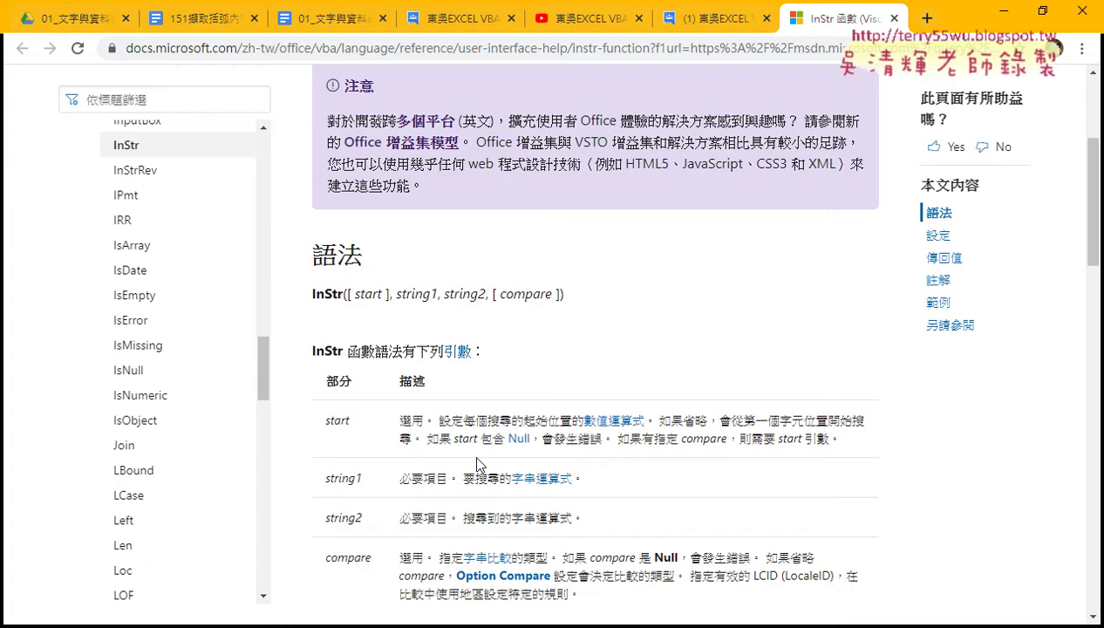
# - In the 151擷取括弧內字串.docx notes, scroll to and select the Function 括弧字串函數 code block
pyautogui.click(209, 18)
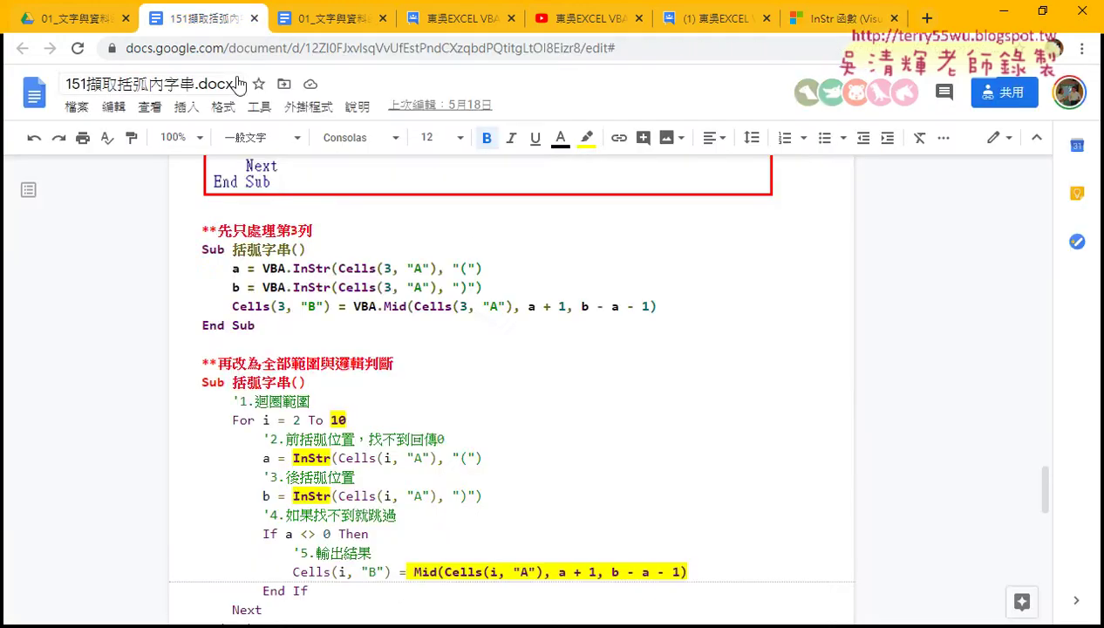
pyautogui.scroll(-3, 449, 379)
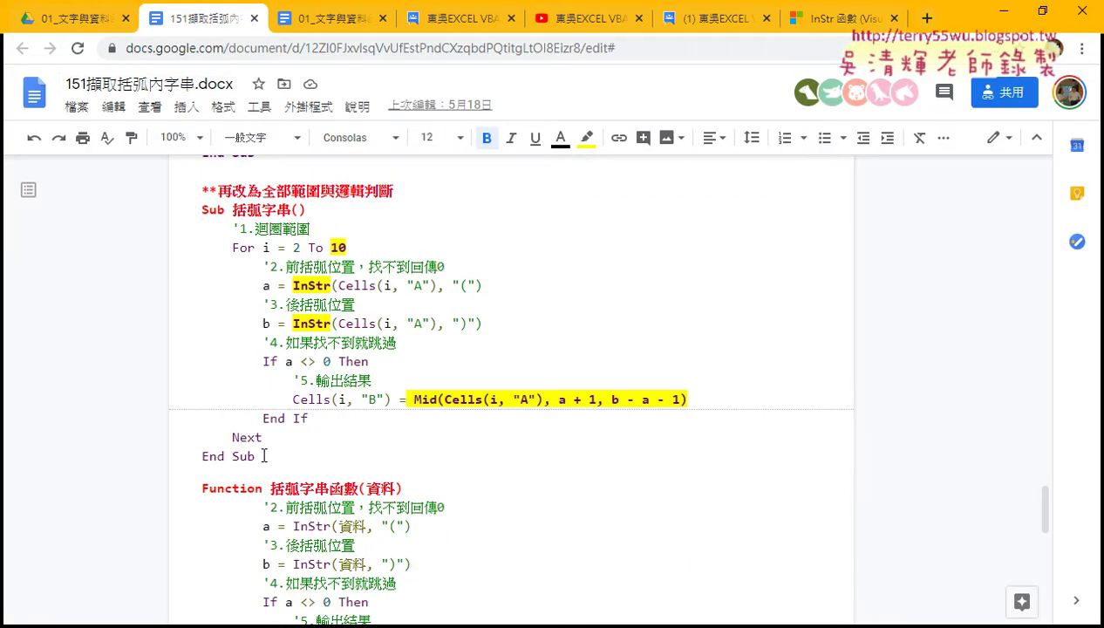
pyautogui.moveTo(264, 455); pyautogui.dragTo(201, 210)
pyautogui.scroll(-4, 328, 474)
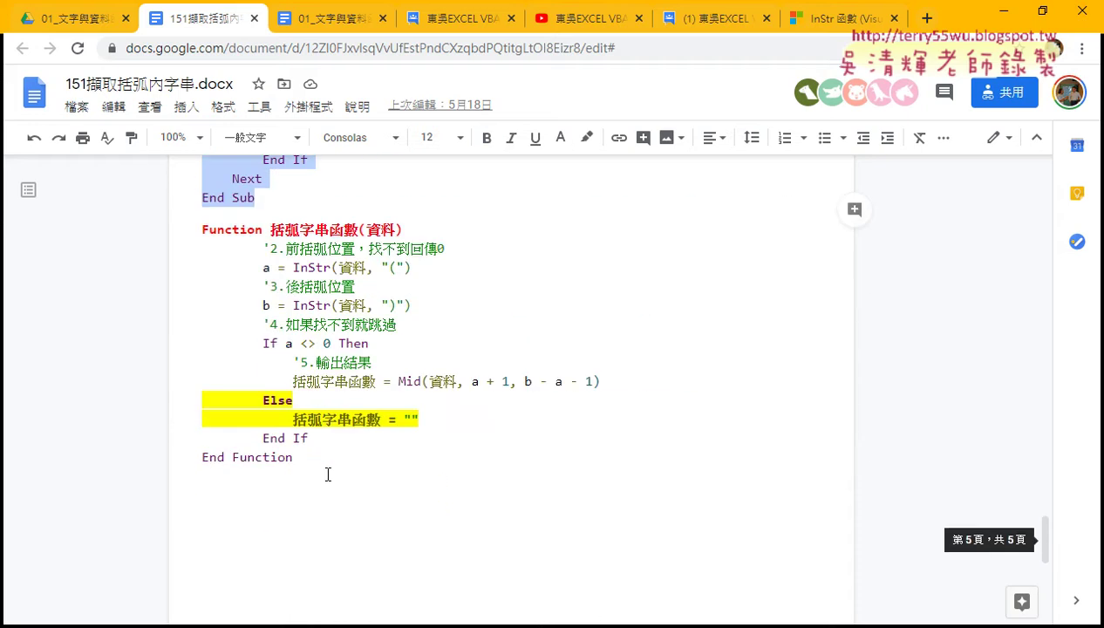
pyautogui.moveTo(301, 458); pyautogui.dragTo(195, 239)
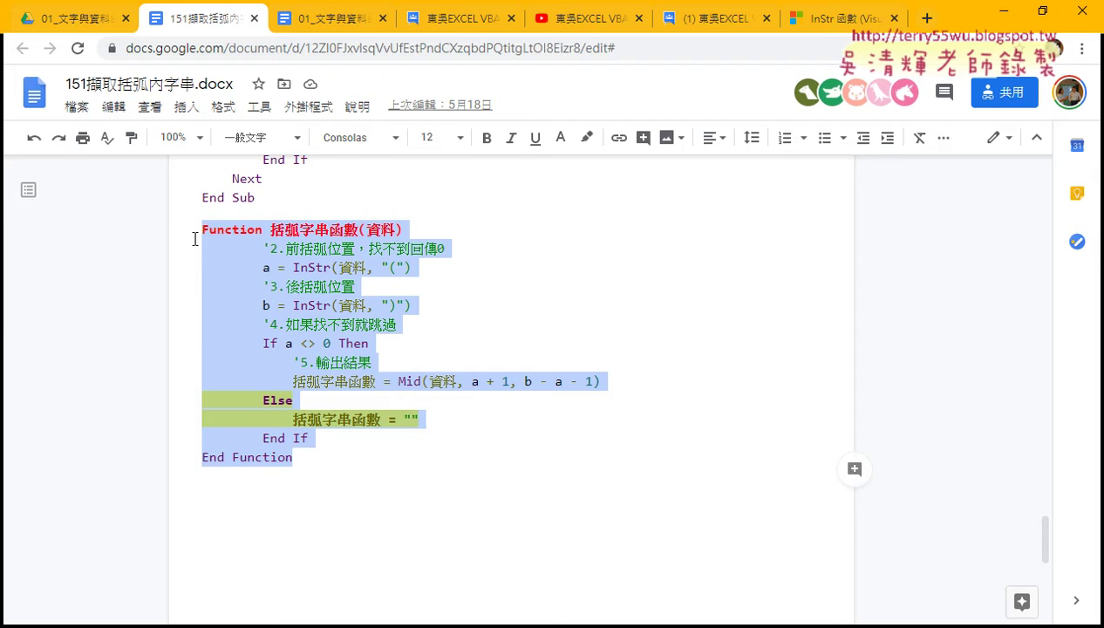
pyautogui.click(430, 381)
pyautogui.click(555, 614)
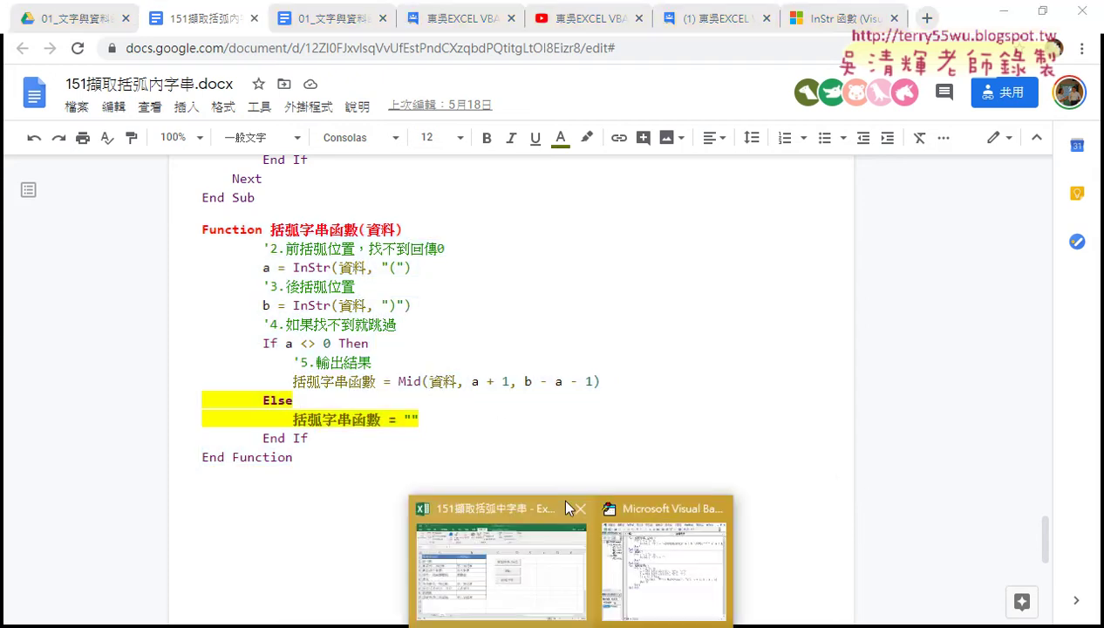
# - Back in Excel, try saving, decline the macro-free save, then save again to get the VB project warning
pyautogui.click(510, 569)
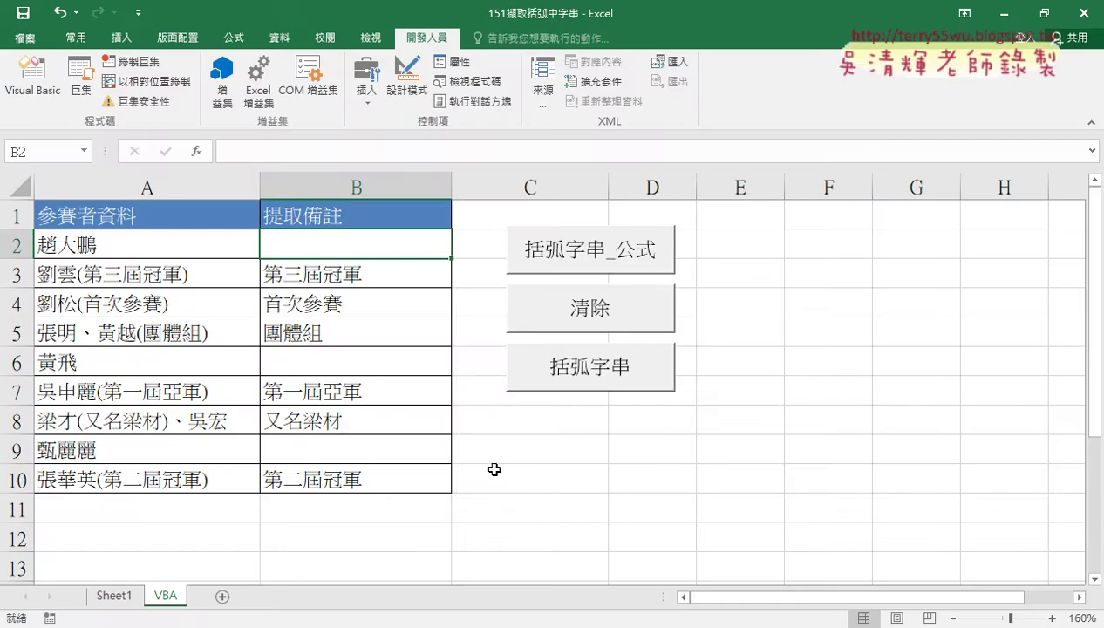
pyautogui.click(24, 14)
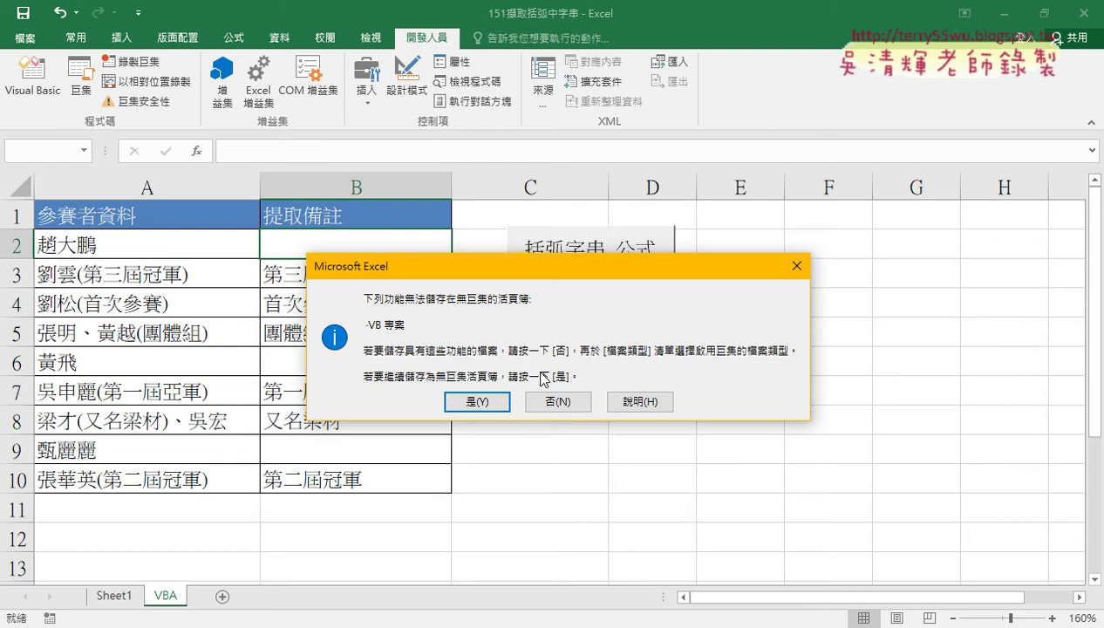
pyautogui.click(575, 403)
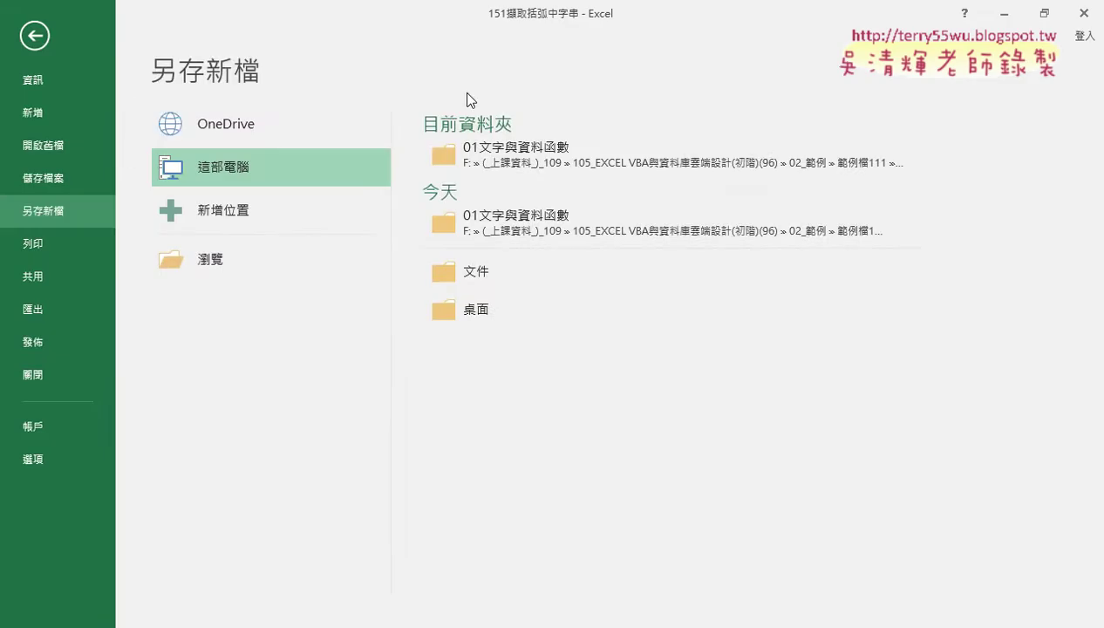
pyautogui.click(35, 37)
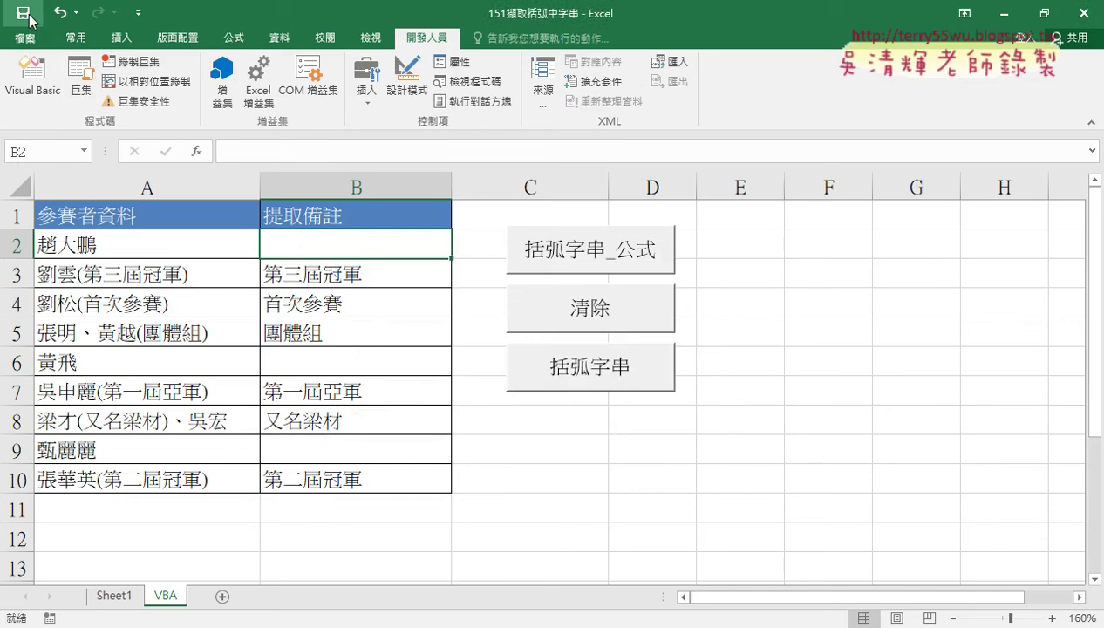
pyautogui.click(29, 15)
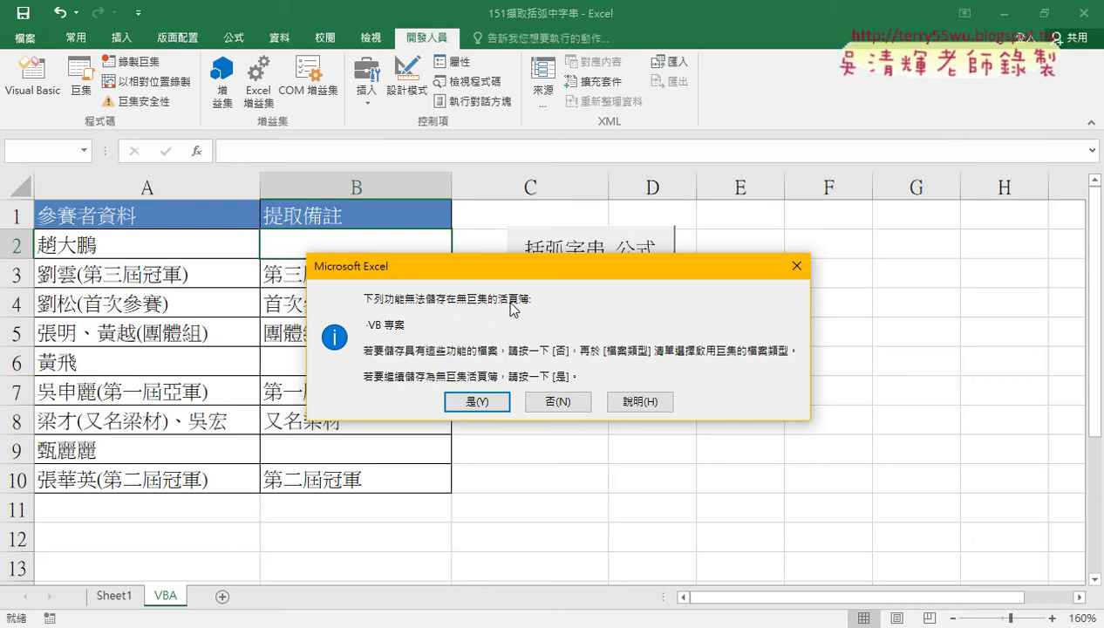
# - Decline the macro-free save and set the file type to Excel 啟用巨集的活頁簿 (.xlsm)
pyautogui.click(556, 402)
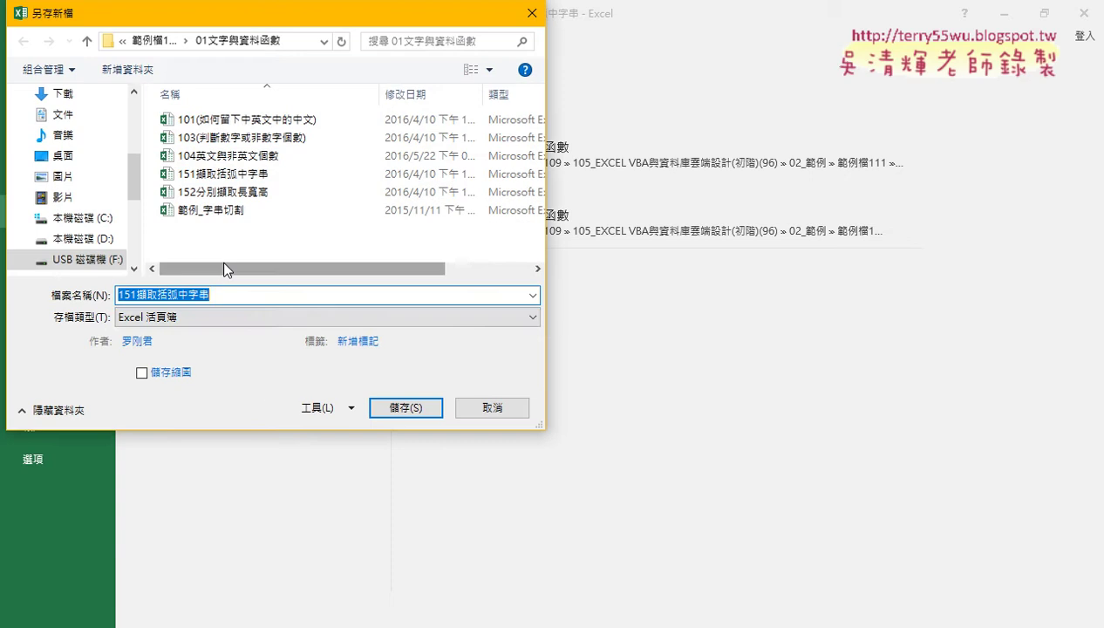
pyautogui.click(214, 317)
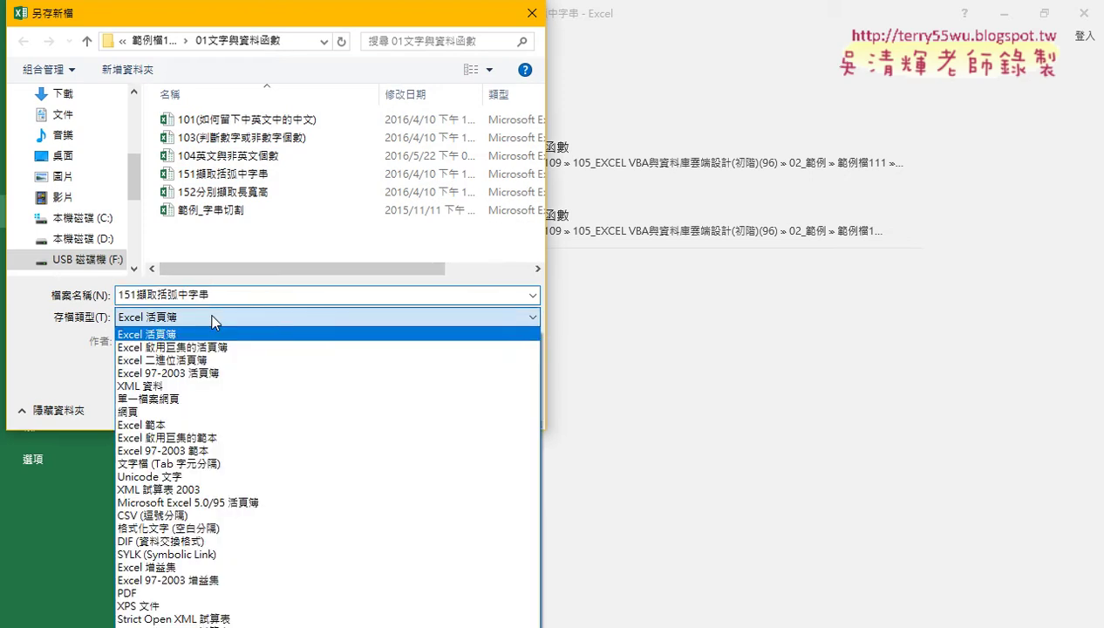
pyautogui.click(183, 347)
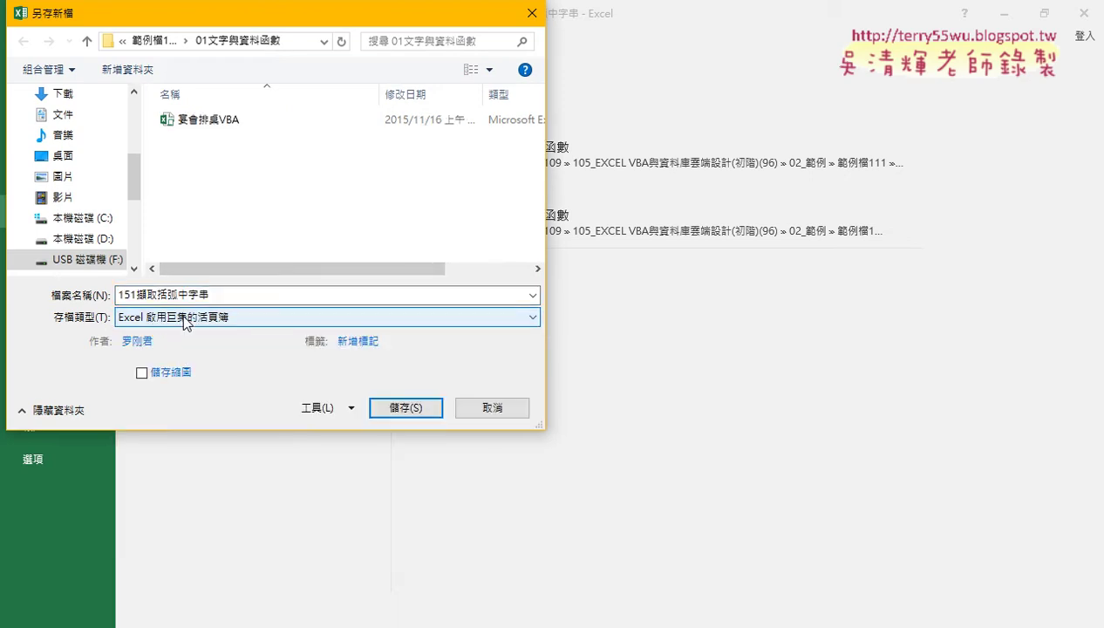
pyautogui.click(184, 316)
pyautogui.click(174, 332)
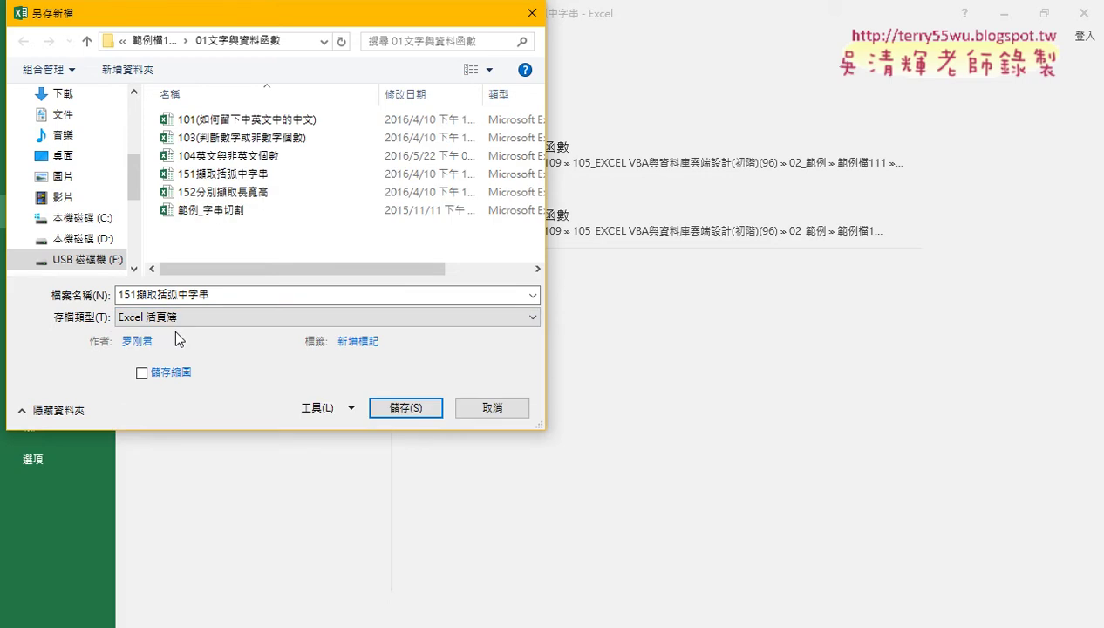
pyautogui.click(179, 319)
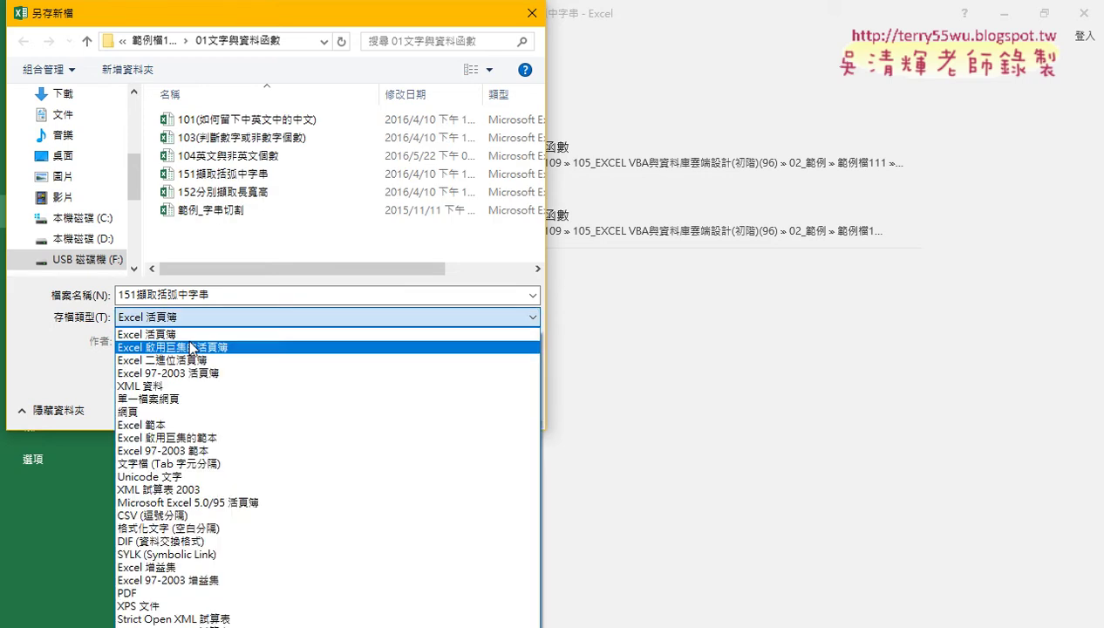
pyautogui.click(188, 346)
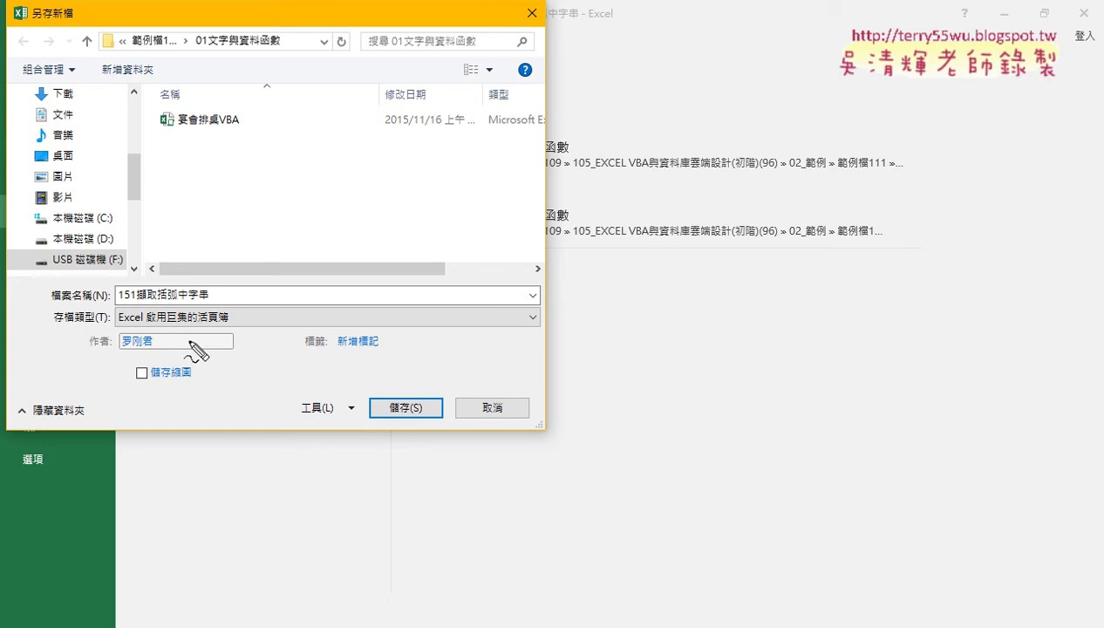
# - Save the workbook as 151擷取括弧中字串.xlsm in the 01文字與資料函數 folder
pyautogui.moveTo(385, 284)
pyautogui.mouseDown()
pyautogui.moveTo(409, 309)
pyautogui.moveTo(423, 280)
pyautogui.mouseUp()
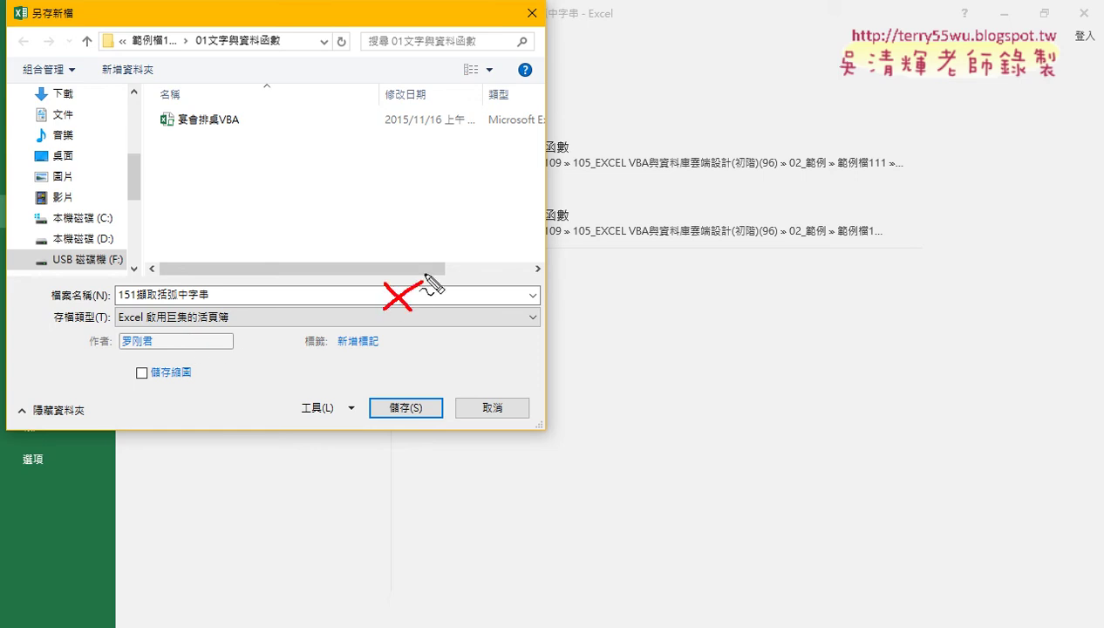
pyautogui.moveTo(431, 238)
pyautogui.mouseDown()
pyautogui.moveTo(430, 310)
pyautogui.moveTo(501, 306)
pyautogui.mouseUp()
pyautogui.moveTo(412, 309); pyautogui.dragTo(506, 310)
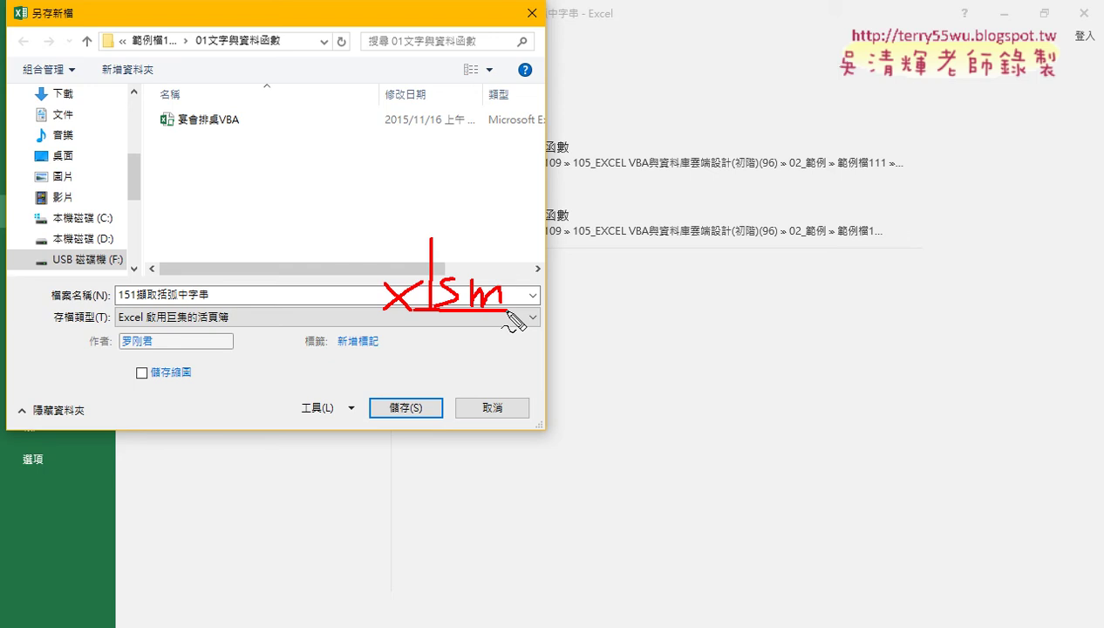
pyautogui.press('Escape')
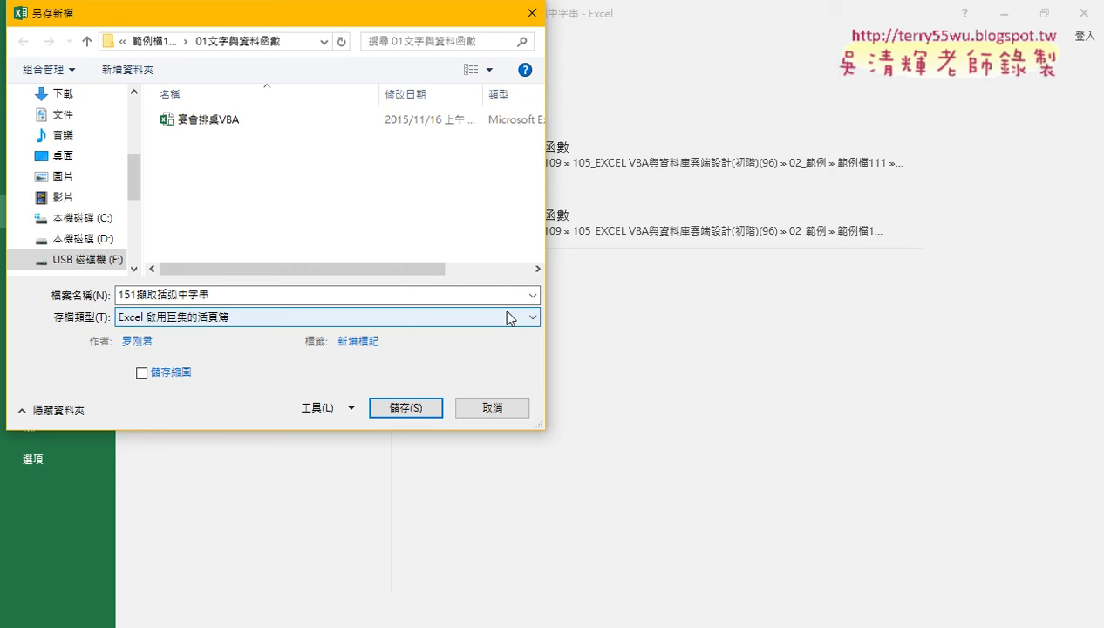
pyautogui.click(396, 407)
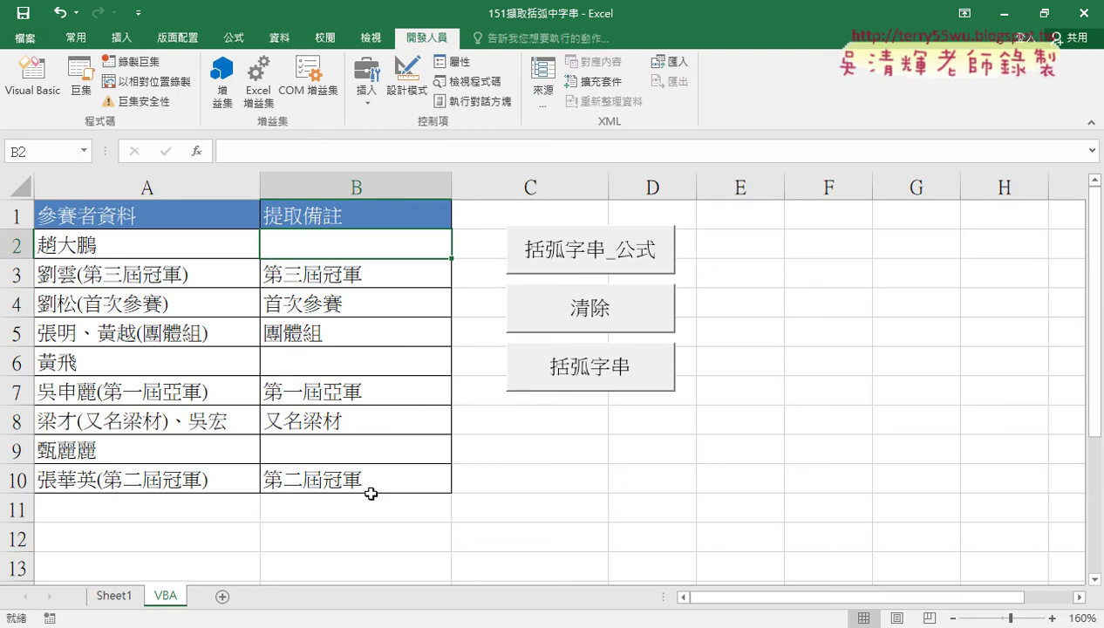
# - Open the 01文字與資料函數 folder and check the new 22 KB 151擷取括弧中字串 file's details
pyautogui.click(307, 624)
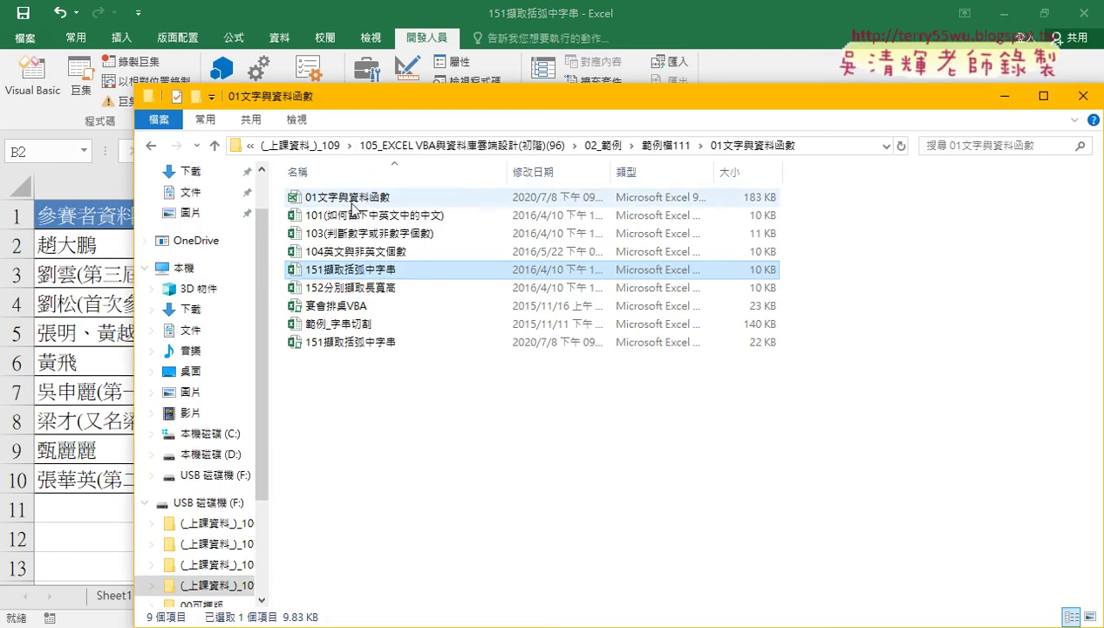
pyautogui.click(350, 199)
pyautogui.moveTo(378, 200)
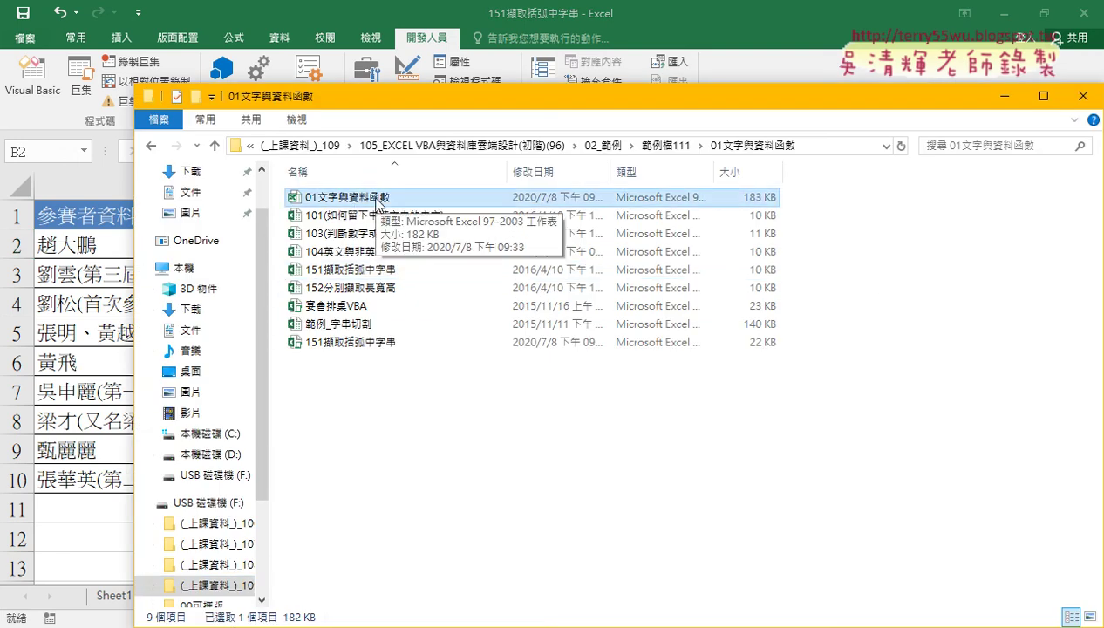